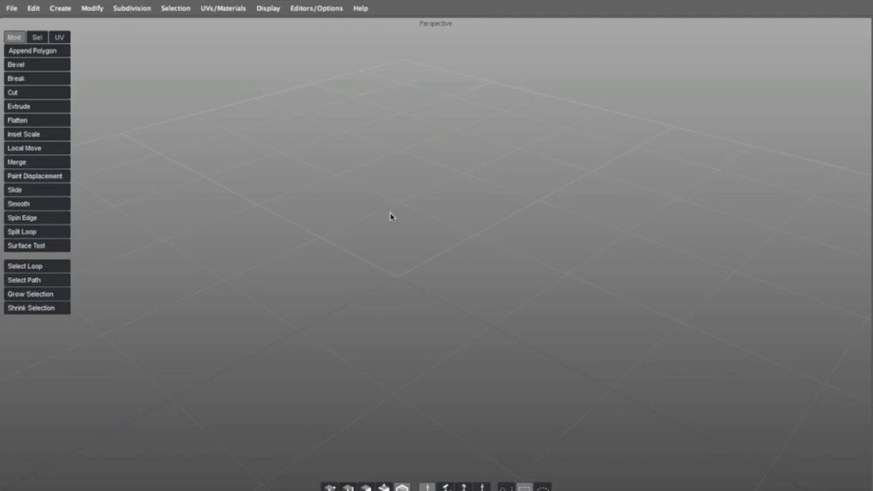
Compare the single perspective view with the multi-view layout by switching between them
{"action": "scroll", "coordinate": [429, 208], "scroll_direction": "down", "scroll_amount": 2}
{"action": "middle_click_drag", "start_coordinate": [405, 195], "coordinate": [418, 185]}
{"action": "key", "text": "space"}
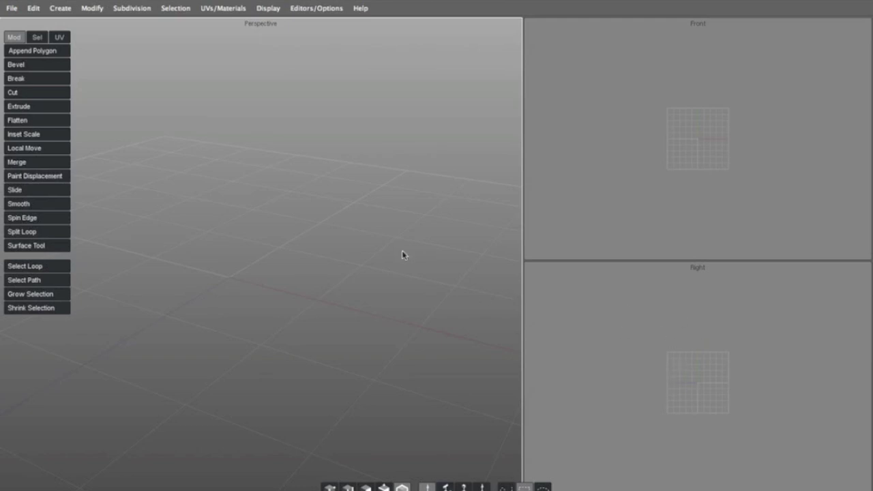
{"action": "key", "text": "space"}
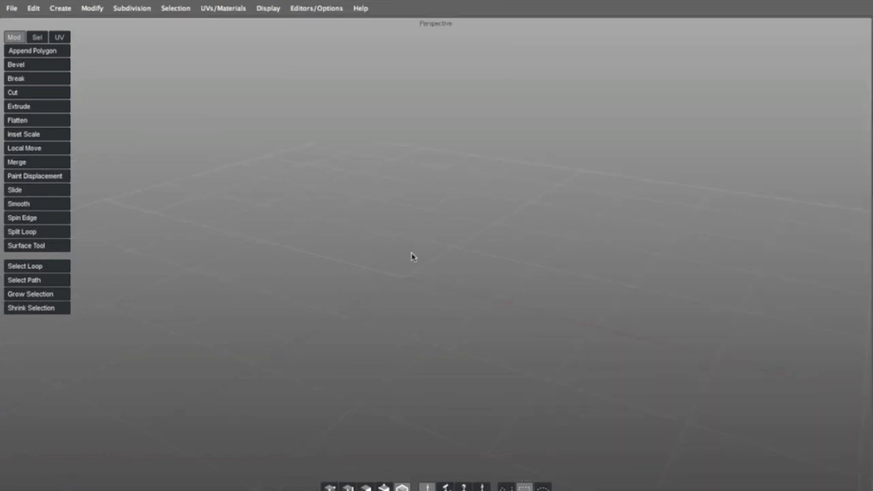
{"action": "key", "text": "space"}
{"action": "key", "text": "space"}
{"action": "key", "text": "space"}
{"action": "key", "text": "space"}
{"action": "key", "text": "space"}
{"action": "key", "text": "space"}
{"action": "key", "text": "space"}
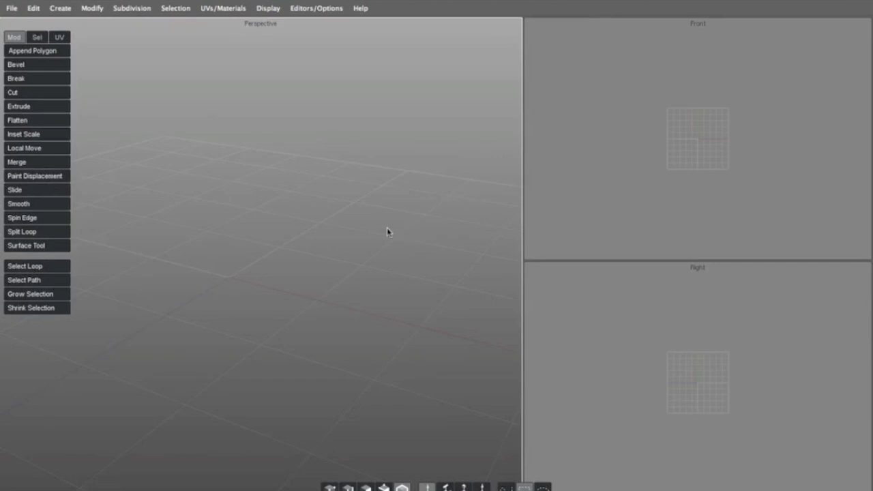
{"action": "key", "text": "space"}
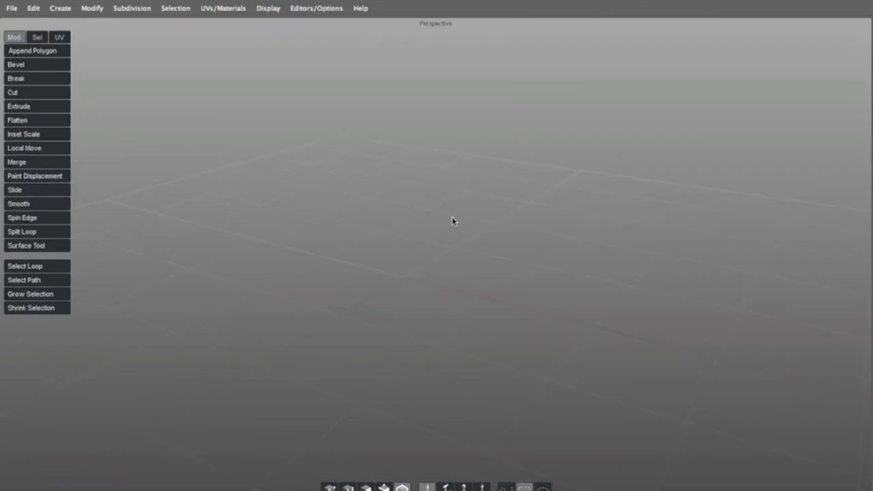
Examine the empty grid from different angles and distances by orbiting, panning and zooming the perspective view
{"action": "right_click_drag", "start_coordinate": [452, 218], "coordinate": [357, 209], "text": "alt"}
{"action": "right_click_drag", "start_coordinate": [362, 179], "coordinate": [377, 177], "text": "alt"}
{"action": "right_click", "coordinate": [383, 176]}
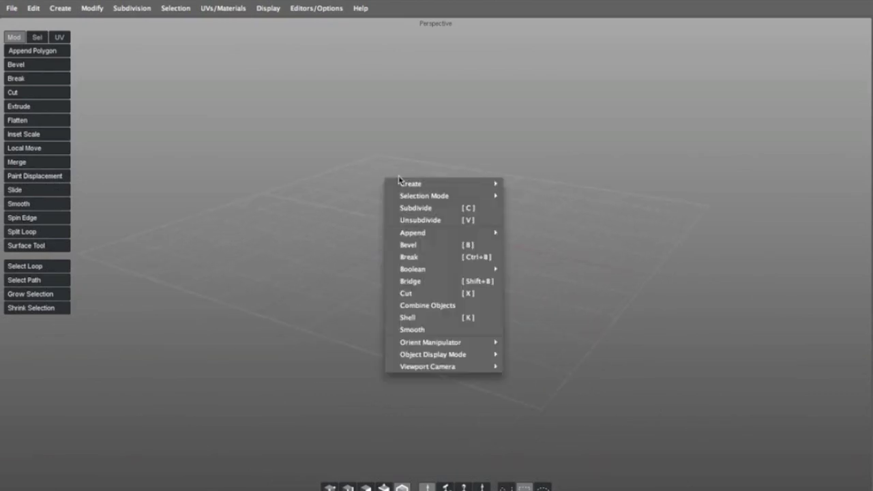
{"action": "left_click", "coordinate": [367, 168]}
{"action": "right_click_drag", "start_coordinate": [383, 161], "coordinate": [424, 152], "text": "alt"}
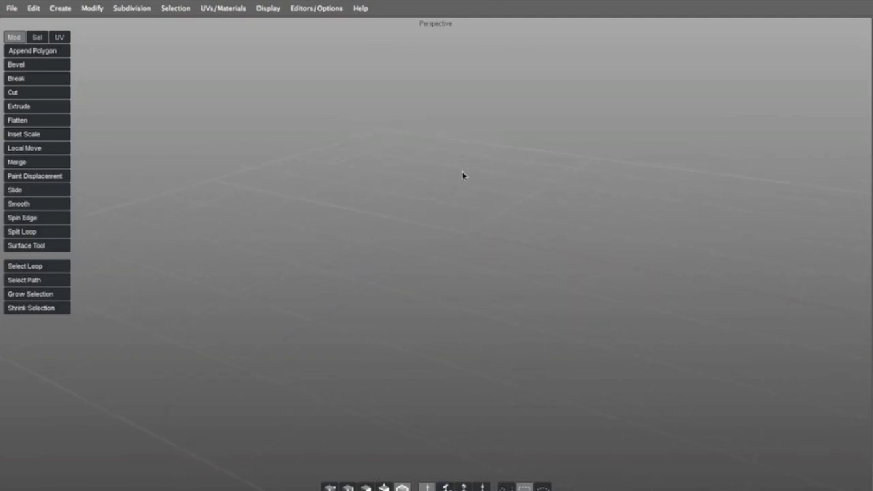
{"action": "middle_click_drag", "start_coordinate": [423, 179], "coordinate": [446, 170], "text": "alt"}
{"action": "right_click_drag", "start_coordinate": [514, 144], "coordinate": [477, 153], "text": "alt"}
{"action": "mouse_move", "coordinate": [450, 152]}
{"action": "left_mouse_down", "text": "alt"}
{"action": "mouse_move", "coordinate": [494, 161]}
{"action": "mouse_move", "coordinate": [413, 170]}
{"action": "mouse_move", "coordinate": [450, 162]}
{"action": "left_mouse_up", "text": "alt"}
{"action": "middle_click_drag", "start_coordinate": [436, 159], "coordinate": [383, 153], "text": "alt"}
{"action": "right_click_drag", "start_coordinate": [408, 156], "coordinate": [393, 157], "text": "alt"}
{"action": "middle_click_drag", "start_coordinate": [415, 151], "coordinate": [412, 129], "text": "alt"}
{"action": "left_click_drag", "start_coordinate": [413, 130], "coordinate": [405, 133], "text": "alt"}
Create a cube primitive with the default options
{"action": "right_click", "coordinate": [387, 185]}
{"action": "mouse_move", "coordinate": [425, 193]}
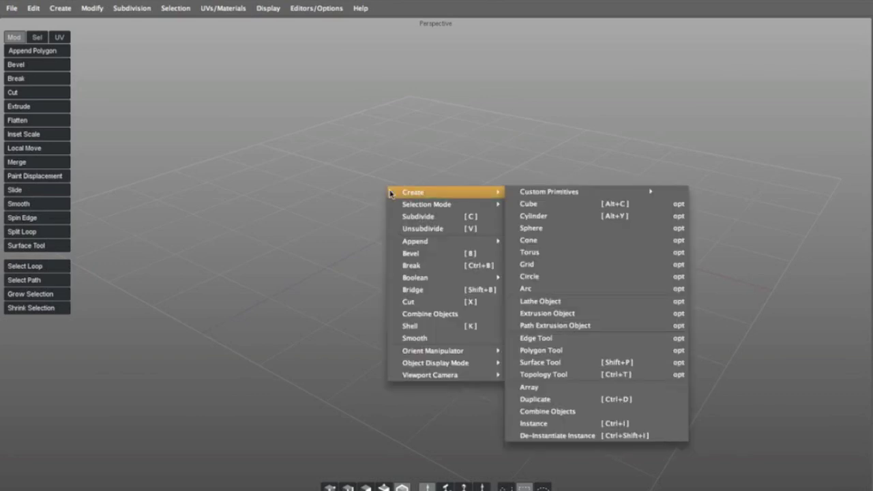
{"action": "left_click", "coordinate": [550, 204]}
Switch to face selection mode, and select and clear the cube's front face
{"action": "right_click_drag", "start_coordinate": [463, 175], "coordinate": [490, 148], "text": "alt"}
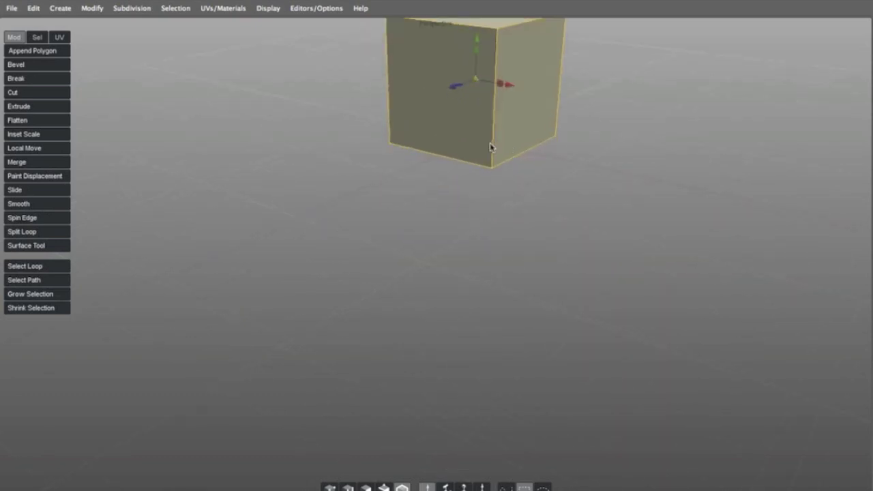
{"action": "middle_click_drag", "start_coordinate": [490, 147], "coordinate": [461, 223], "text": "alt"}
{"action": "right_click_drag", "start_coordinate": [460, 224], "coordinate": [429, 211], "text": "alt"}
{"action": "middle_click_drag", "start_coordinate": [429, 211], "coordinate": [416, 226], "text": "alt"}
{"action": "right_click_drag", "start_coordinate": [415, 226], "coordinate": [425, 223], "text": "alt"}
{"action": "middle_click_drag", "start_coordinate": [425, 222], "coordinate": [421, 227], "text": "alt"}
{"action": "mouse_move", "coordinate": [417, 213]}
{"action": "left_mouse_down", "text": "alt"}
{"action": "mouse_move", "coordinate": [498, 196]}
{"action": "mouse_move", "coordinate": [401, 218]}
{"action": "left_mouse_up", "text": "alt"}
{"action": "key", "text": "d"}
{"action": "left_click", "coordinate": [400, 198]}
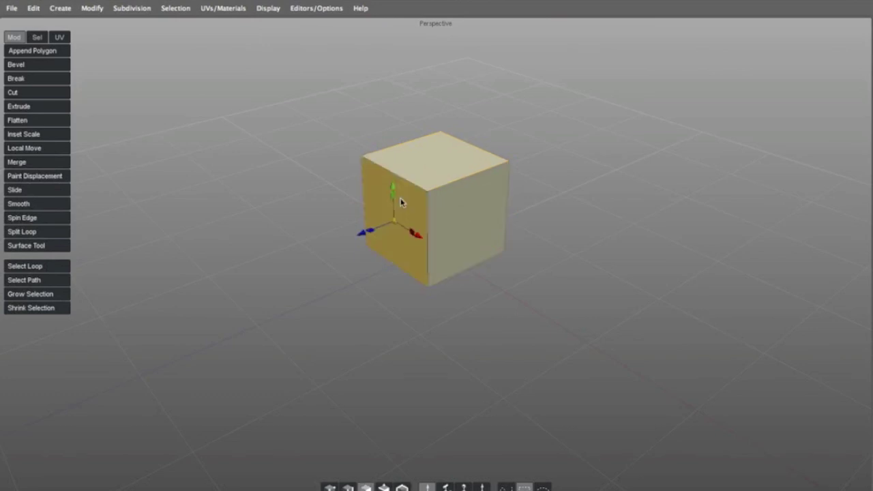
{"action": "left_click", "coordinate": [260, 210]}
{"action": "left_click", "coordinate": [401, 202]}
{"action": "left_click", "coordinate": [260, 220]}
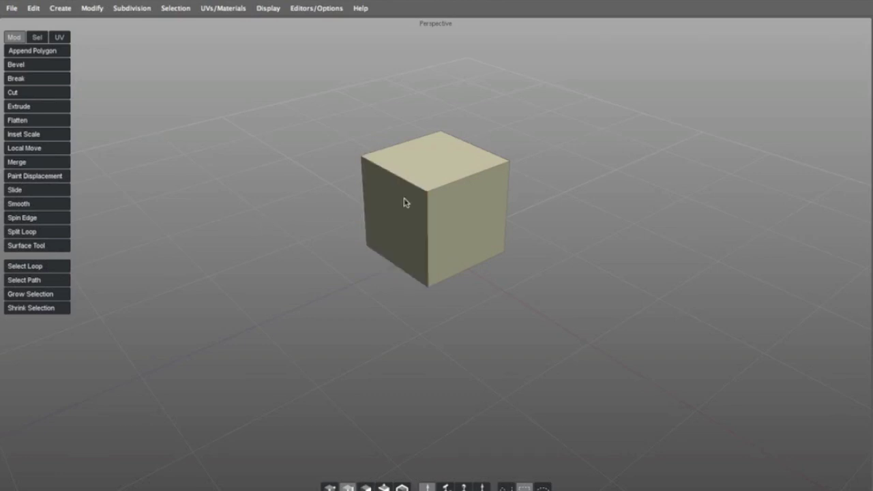
In face selection mode, select the cube's front face and pull it outward along the blue axis
{"action": "key", "text": "s"}
{"action": "left_click", "coordinate": [366, 488]}
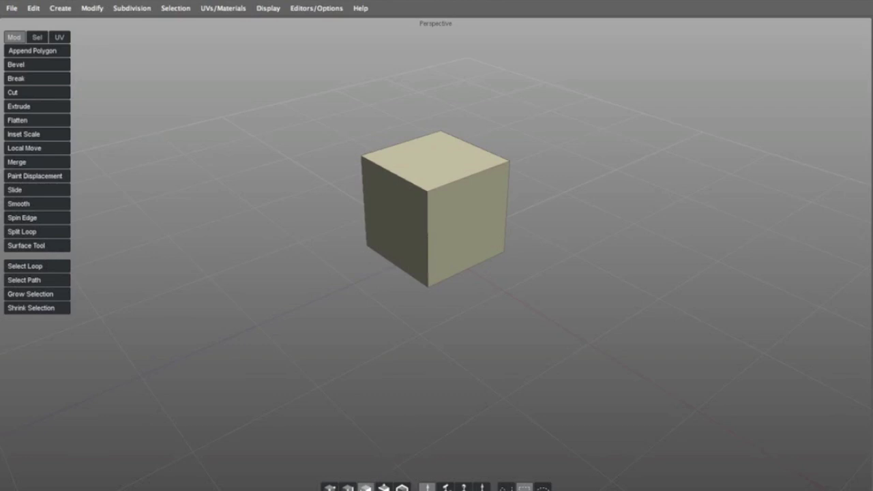
{"action": "left_click", "coordinate": [384, 488]}
{"action": "left_click", "coordinate": [397, 219]}
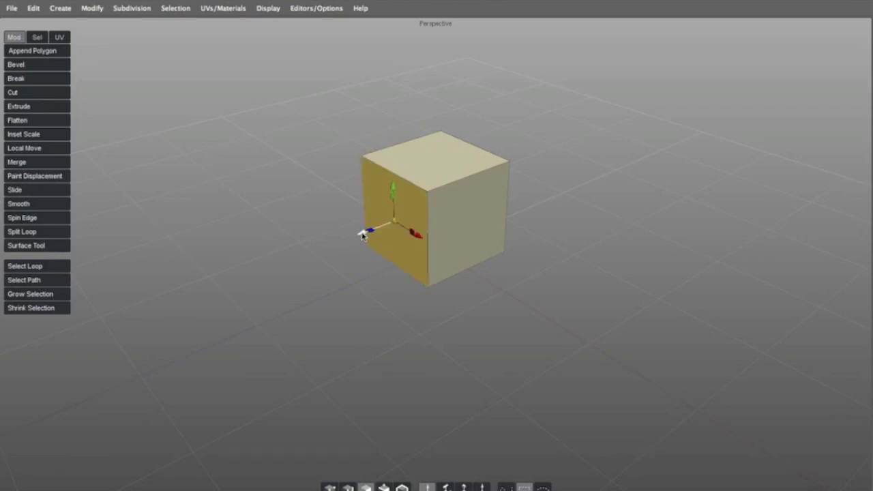
{"action": "left_click_drag", "start_coordinate": [362, 235], "coordinate": [346, 252]}
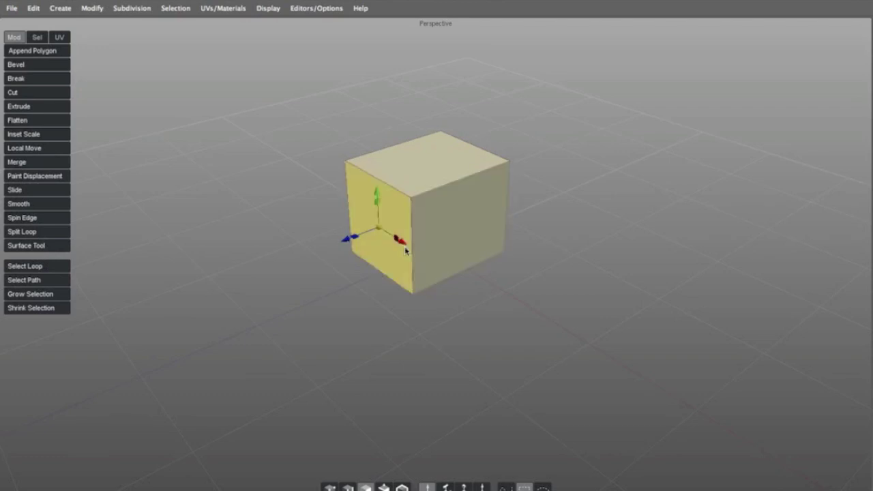
{"action": "middle_click_drag", "start_coordinate": [371, 243], "coordinate": [412, 258]}
{"action": "middle_click_drag", "start_coordinate": [377, 229], "coordinate": [333, 252]}
{"action": "right_click_drag", "start_coordinate": [334, 253], "coordinate": [376, 243], "text": "alt"}
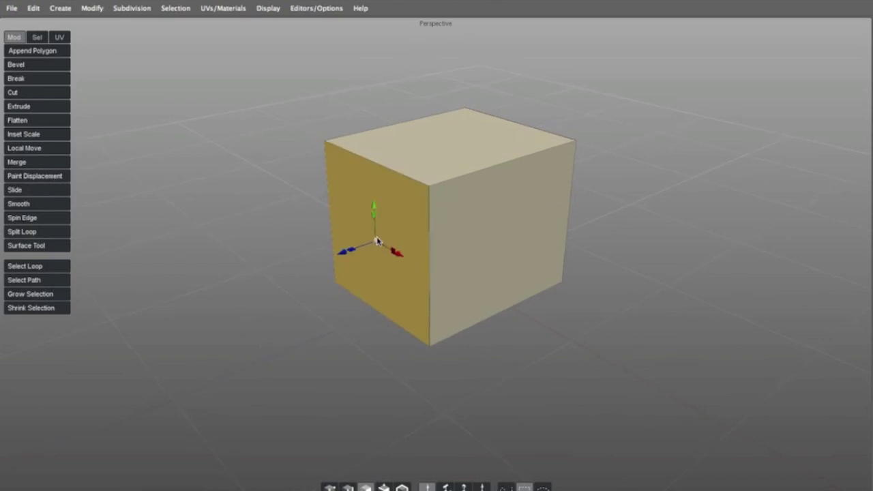
Extrude the selected front face outward and scale it down to form a tapered end
{"action": "key", "text": "z"}
{"action": "key", "text": "r"}
{"action": "left_click_drag", "start_coordinate": [378, 243], "coordinate": [294, 273]}
{"action": "key", "text": "w"}
{"action": "right_click_drag", "start_coordinate": [352, 234], "coordinate": [424, 199], "text": "alt"}
{"action": "middle_click_drag", "start_coordinate": [424, 199], "coordinate": [448, 189], "text": "alt"}
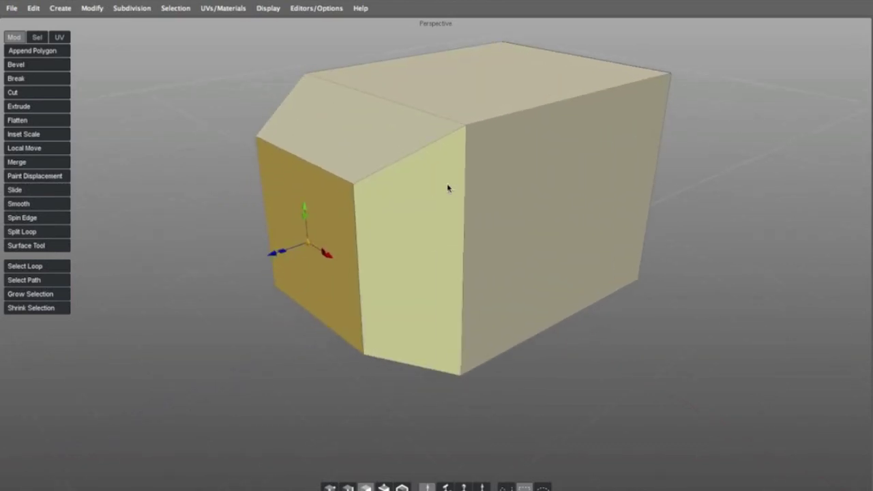
{"action": "right_click_drag", "start_coordinate": [448, 189], "coordinate": [431, 187], "text": "alt"}
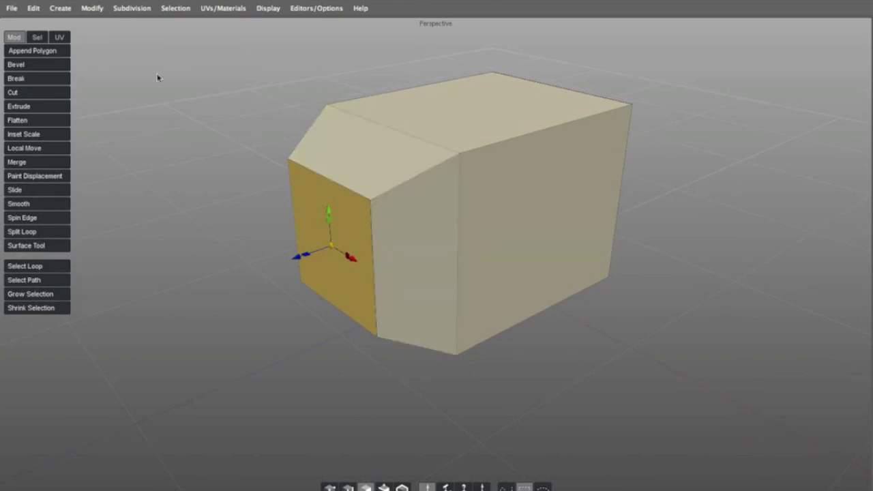
Deselect the small front face and reselect it in the full-size front view
{"action": "left_click_drag", "start_coordinate": [370, 246], "coordinate": [370, 245], "text": "alt"}
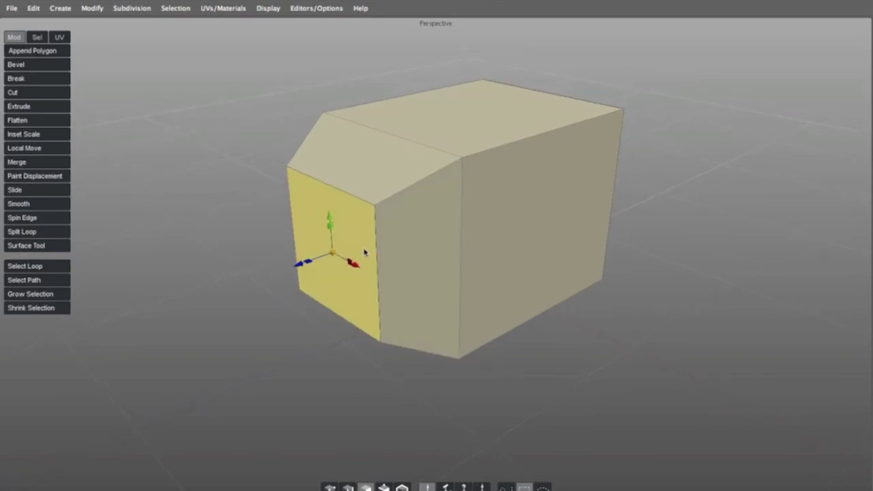
{"action": "mouse_move", "coordinate": [357, 261]}
{"action": "right_mouse_down", "text": "alt"}
{"action": "mouse_move", "coordinate": [365, 262]}
{"action": "mouse_move", "coordinate": [346, 261]}
{"action": "right_mouse_up", "text": "alt"}
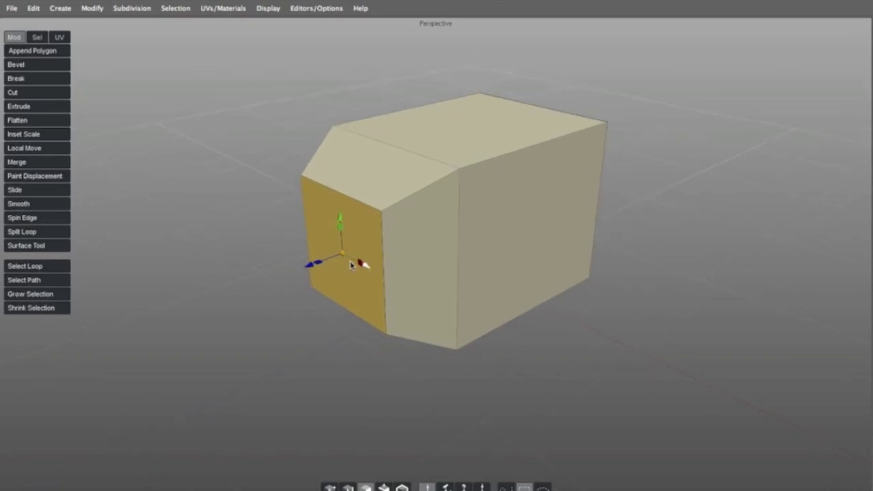
{"action": "left_click", "coordinate": [253, 221]}
{"action": "right_click_drag", "start_coordinate": [431, 175], "coordinate": [426, 178], "text": "alt"}
{"action": "key", "text": "space"}
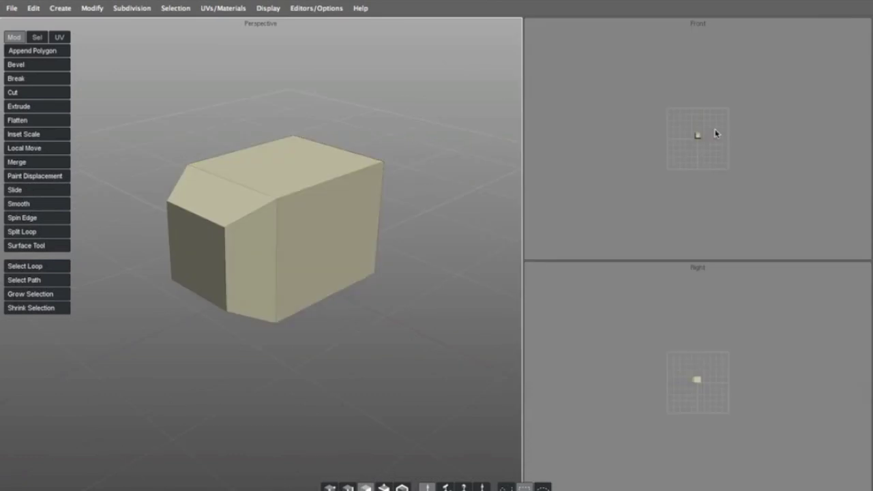
{"action": "key", "text": "space"}
{"action": "left_click", "coordinate": [447, 190]}
{"action": "middle_click_drag", "start_coordinate": [436, 178], "coordinate": [429, 253], "text": "alt"}
{"action": "right_click_drag", "start_coordinate": [429, 233], "coordinate": [408, 222], "text": "alt"}
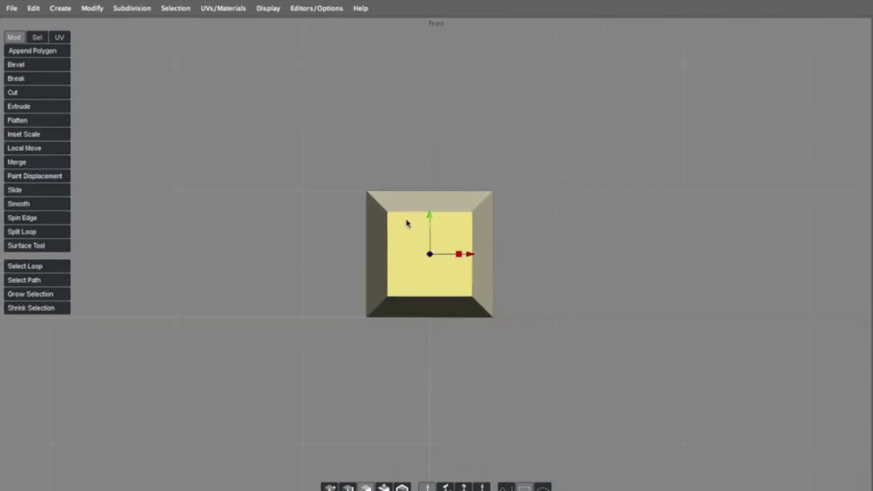
Move the front face farther outward along the blue axis in the full-size right view
{"action": "key", "text": "space"}
{"action": "key", "text": "space"}
{"action": "right_click_drag", "start_coordinate": [406, 261], "coordinate": [630, 160], "text": "alt"}
{"action": "middle_click_drag", "start_coordinate": [426, 195], "coordinate": [456, 226], "text": "alt"}
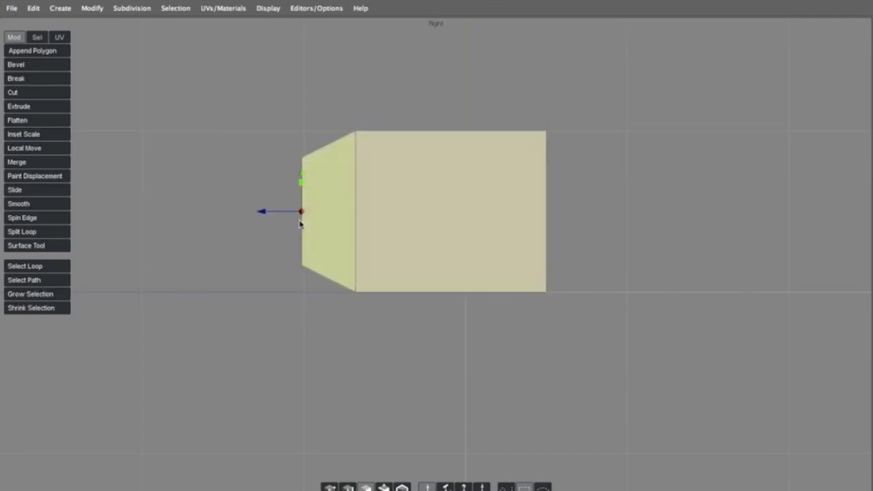
{"action": "key", "text": "z"}
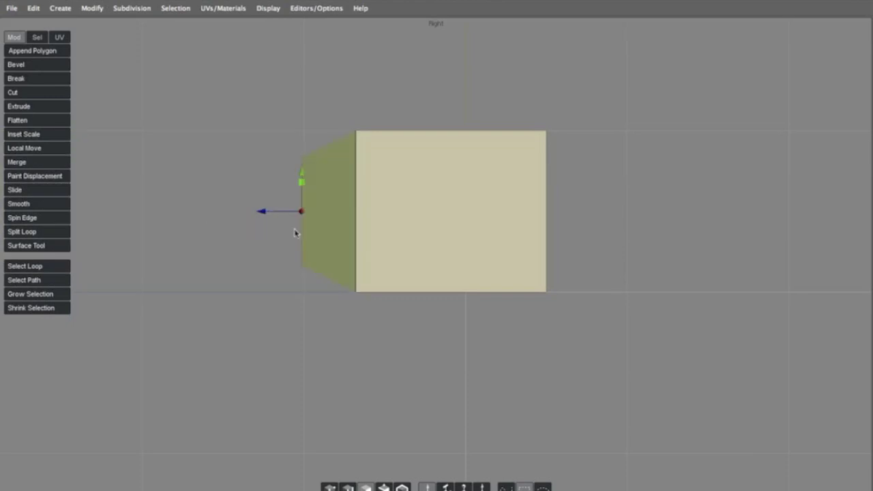
{"action": "left_click_drag", "start_coordinate": [261, 215], "coordinate": [241, 221]}
Try moving the front face sideways in the multi-view layout's perspective view, and undo the face moves
{"action": "key", "text": "space"}
{"action": "scroll", "coordinate": [244, 196], "scroll_direction": "down", "scroll_amount": 5}
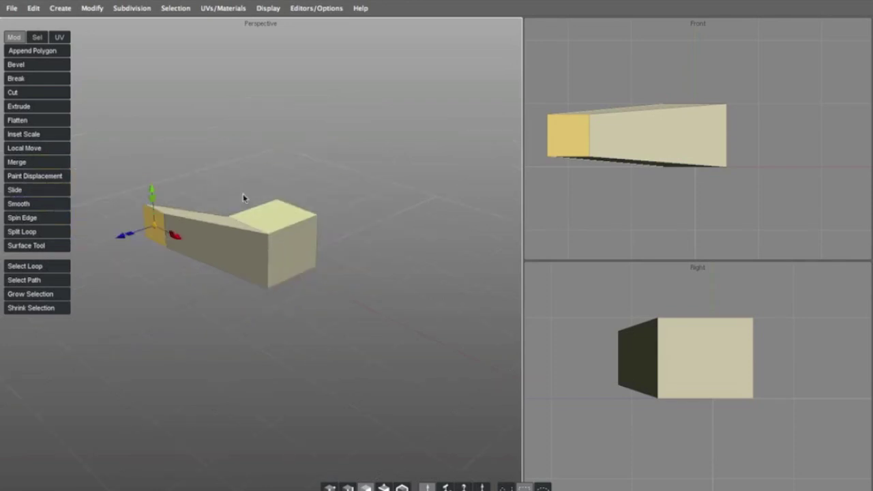
{"action": "middle_click_drag", "start_coordinate": [244, 197], "coordinate": [305, 198]}
{"action": "key", "text": "ctrl+z"}
{"action": "mouse_move", "coordinate": [221, 189]}
{"action": "left_mouse_down"}
{"action": "mouse_move", "coordinate": [234, 236]}
{"action": "mouse_move", "coordinate": [224, 189]}
{"action": "left_mouse_up"}
{"action": "left_click_drag", "start_coordinate": [191, 240], "coordinate": [194, 279]}
{"action": "left_click_drag", "start_coordinate": [244, 236], "coordinate": [330, 271]}
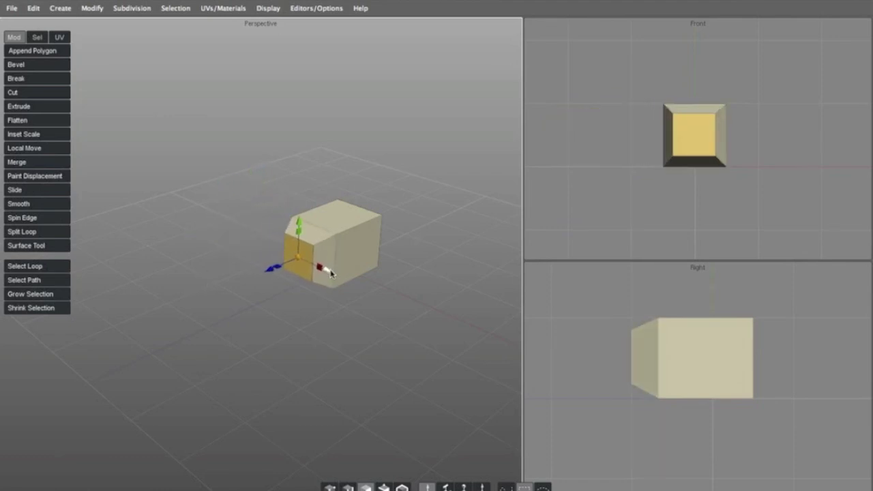
Clear the front face selection in the perspective view
{"action": "scroll", "coordinate": [314, 172], "scroll_direction": "up", "scroll_amount": 5}
{"action": "middle_click_drag", "start_coordinate": [311, 172], "coordinate": [240, 180], "text": "alt"}
{"action": "scroll", "coordinate": [255, 178], "scroll_direction": "up", "scroll_amount": 2}
{"action": "scroll", "coordinate": [256, 178], "scroll_direction": "up", "scroll_amount": 2}
{"action": "left_click_drag", "start_coordinate": [255, 178], "coordinate": [249, 161], "text": "alt"}
{"action": "middle_click_drag", "start_coordinate": [258, 165], "coordinate": [239, 179], "text": "alt"}
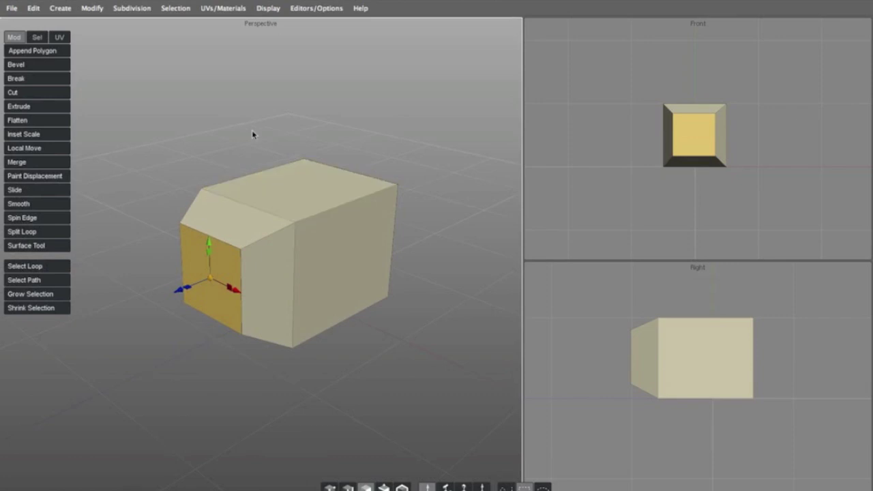
{"action": "left_click", "coordinate": [226, 129]}
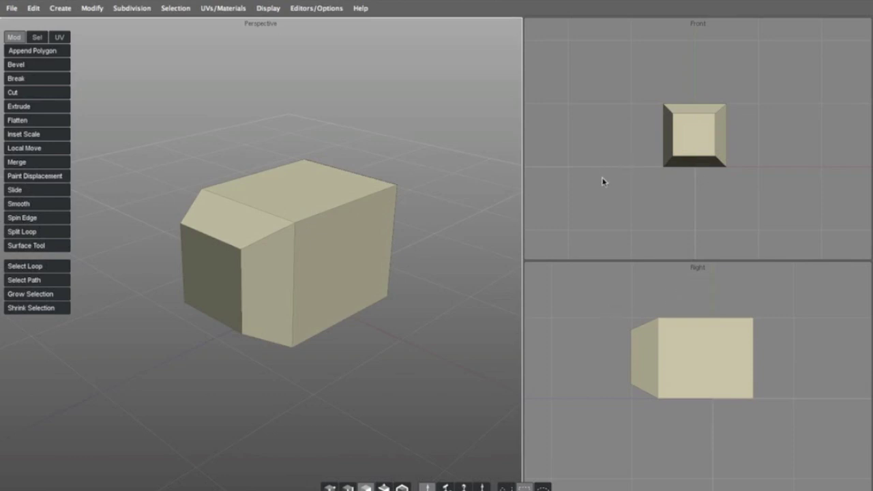
Load reference_front.jpg from the mag images folder as the front view's reference image
{"action": "right_click_drag", "start_coordinate": [412, 149], "coordinate": [431, 144], "text": "alt"}
{"action": "left_click", "coordinate": [592, 143]}
{"action": "key", "text": "space"}
{"action": "right_click_drag", "start_coordinate": [400, 180], "coordinate": [288, 199], "text": "alt"}
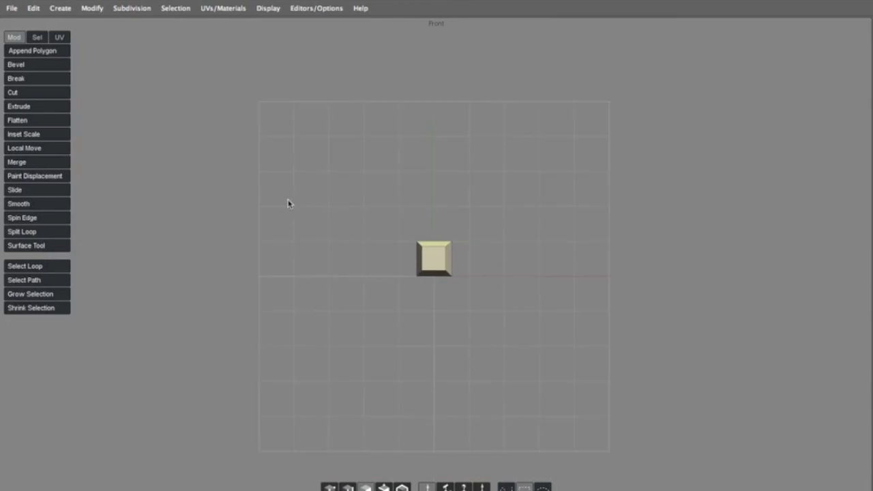
{"action": "left_click", "coordinate": [268, 8]}
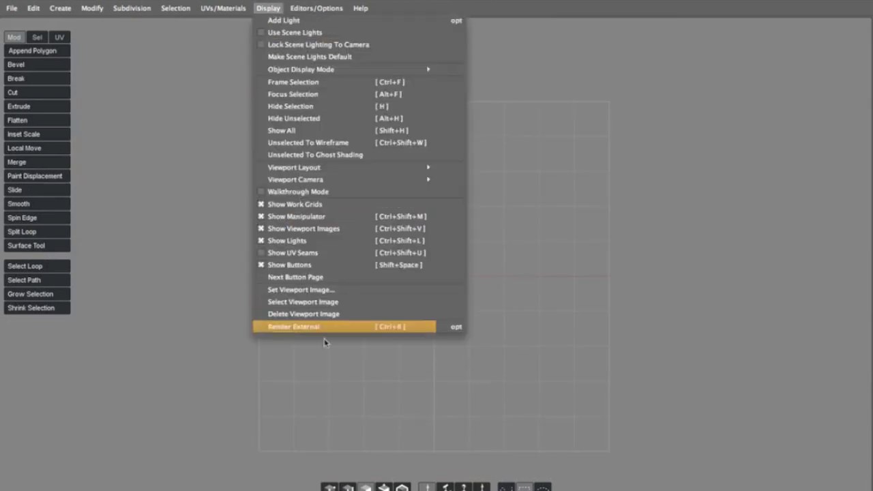
{"action": "left_click", "coordinate": [301, 301]}
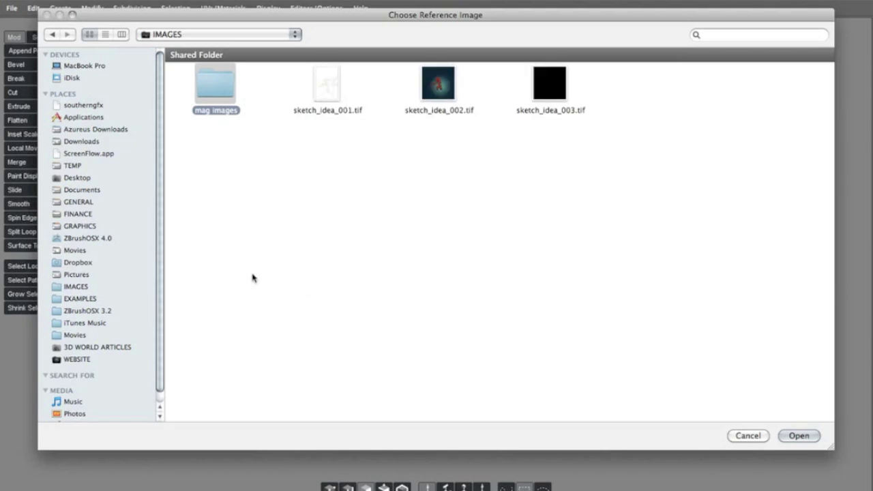
{"action": "left_click", "coordinate": [229, 221]}
{"action": "double_click", "coordinate": [226, 81]}
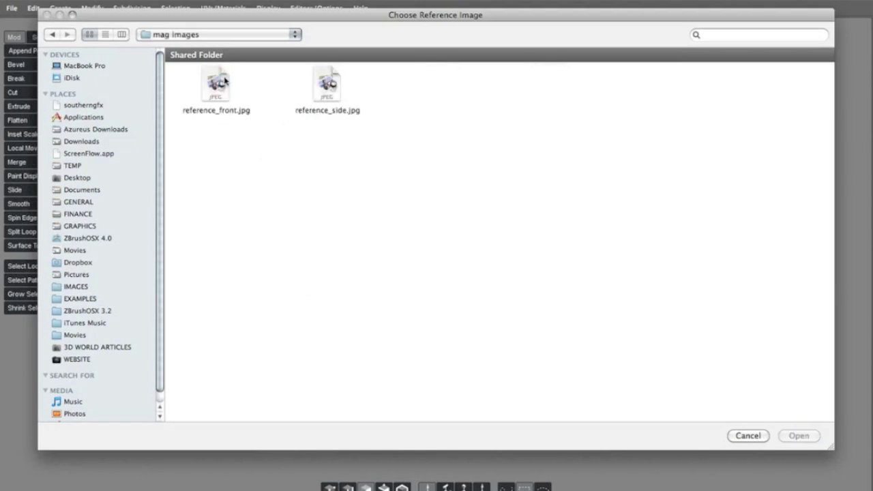
{"action": "left_click_drag", "start_coordinate": [215, 20], "coordinate": [202, 44]}
{"action": "double_click", "coordinate": [193, 103]}
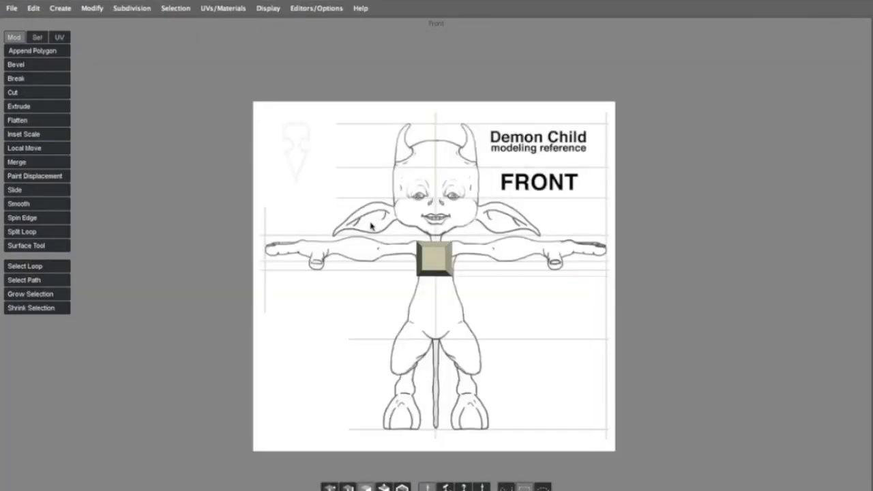
Load reference_side.jpg from the mag images folder as the right view's reference image
{"action": "key", "text": "space"}
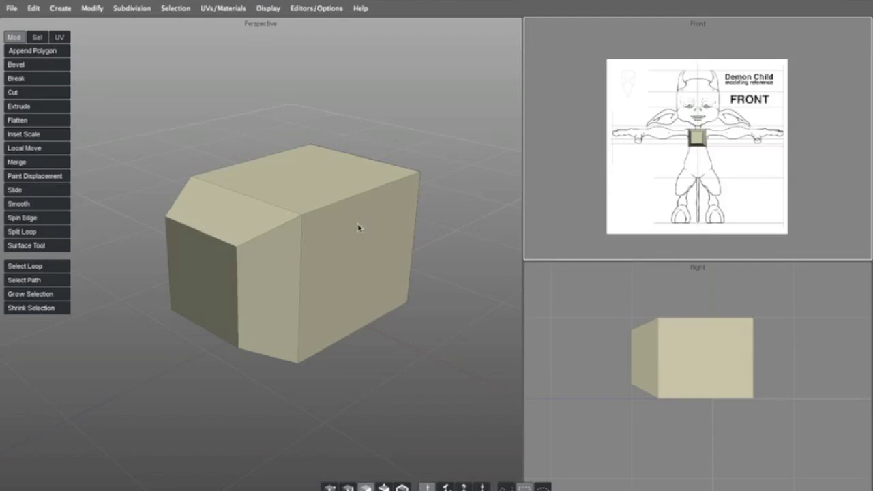
{"action": "key", "text": "space"}
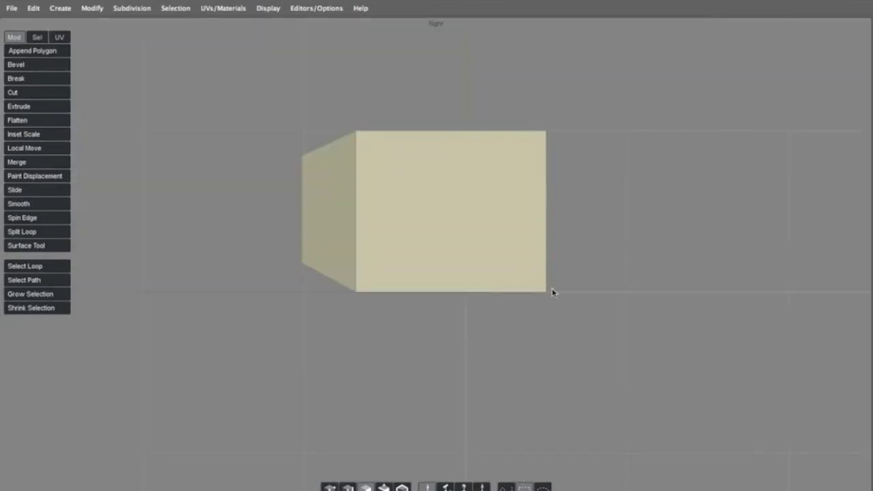
{"action": "left_click", "coordinate": [268, 8]}
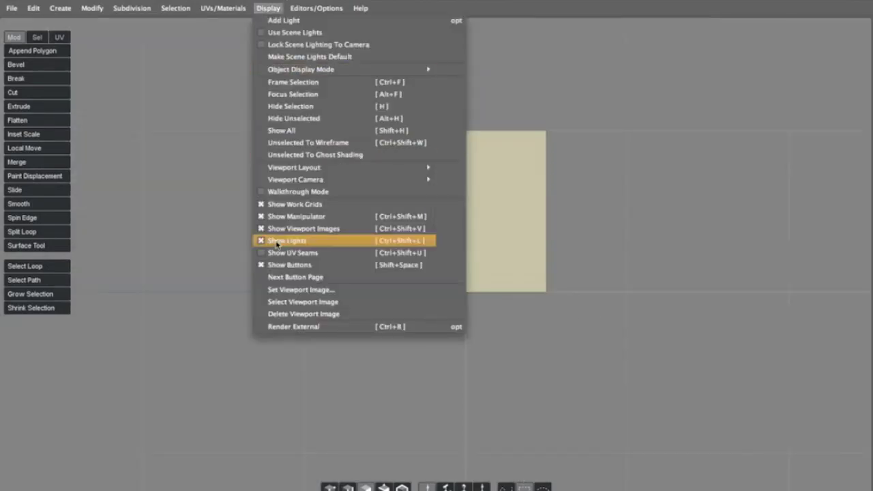
{"action": "left_click", "coordinate": [286, 295]}
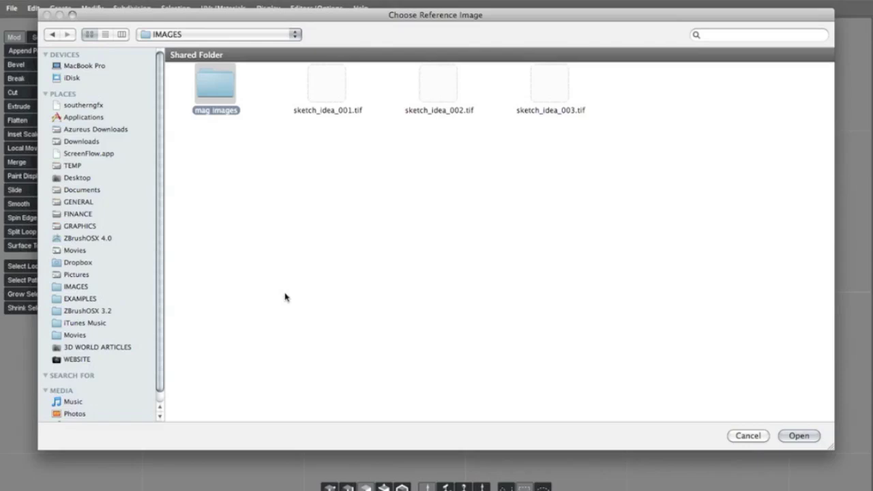
{"action": "double_click", "coordinate": [221, 93]}
{"action": "double_click", "coordinate": [326, 86]}
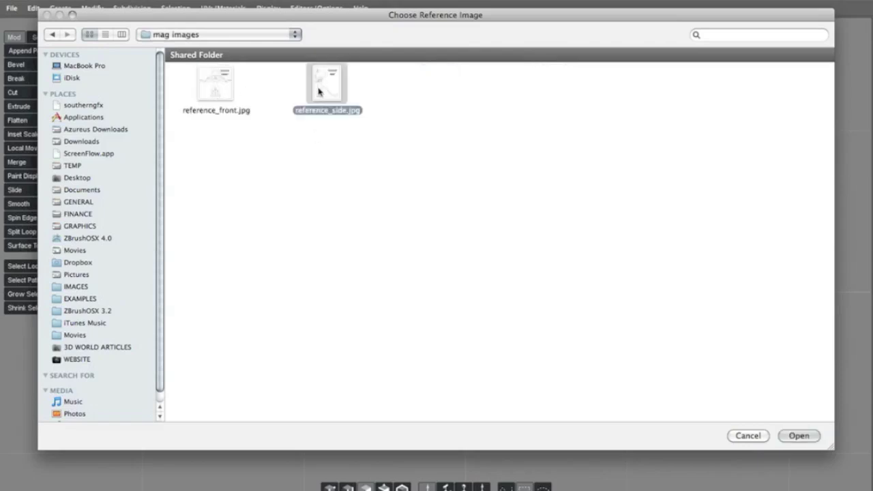
Return to the multi-view layout and frame the complete front and side reference images in their views
{"action": "mouse_move", "coordinate": [452, 163]}
{"action": "right_mouse_down", "text": "alt"}
{"action": "mouse_move", "coordinate": [244, 156]}
{"action": "mouse_move", "coordinate": [278, 145]}
{"action": "mouse_move", "coordinate": [281, 133]}
{"action": "right_mouse_up", "text": "alt"}
{"action": "middle_click_drag", "start_coordinate": [281, 134], "coordinate": [269, 112], "text": "alt"}
{"action": "right_click_drag", "start_coordinate": [268, 111], "coordinate": [271, 113], "text": "alt"}
{"action": "key", "text": "space"}
{"action": "right_click_drag", "start_coordinate": [623, 172], "coordinate": [633, 164], "text": "alt"}
{"action": "middle_click_drag", "start_coordinate": [634, 163], "coordinate": [618, 155], "text": "alt"}
{"action": "right_click_drag", "start_coordinate": [353, 236], "coordinate": [373, 203], "text": "alt"}
{"action": "middle_click_drag", "start_coordinate": [372, 203], "coordinate": [361, 202], "text": "alt"}
{"action": "scroll", "coordinate": [345, 198], "scroll_direction": "down", "scroll_amount": 3}
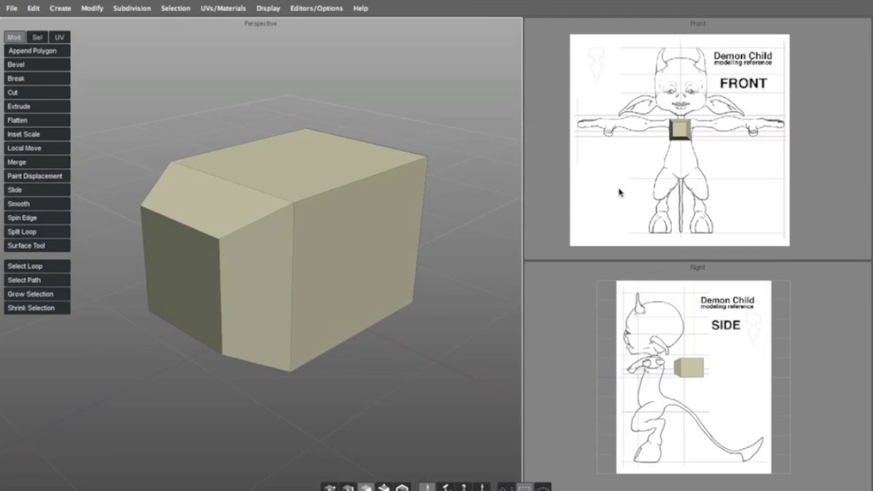
Select the whole modified cube as an object and delete it from the scene
{"action": "scroll", "coordinate": [620, 314], "scroll_direction": "up", "scroll_amount": 2}
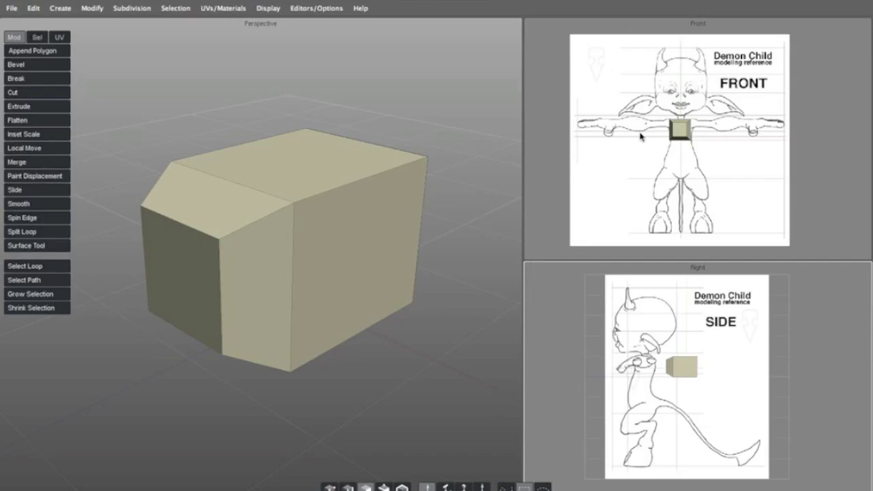
{"action": "scroll", "coordinate": [609, 320], "scroll_direction": "up", "scroll_amount": 3}
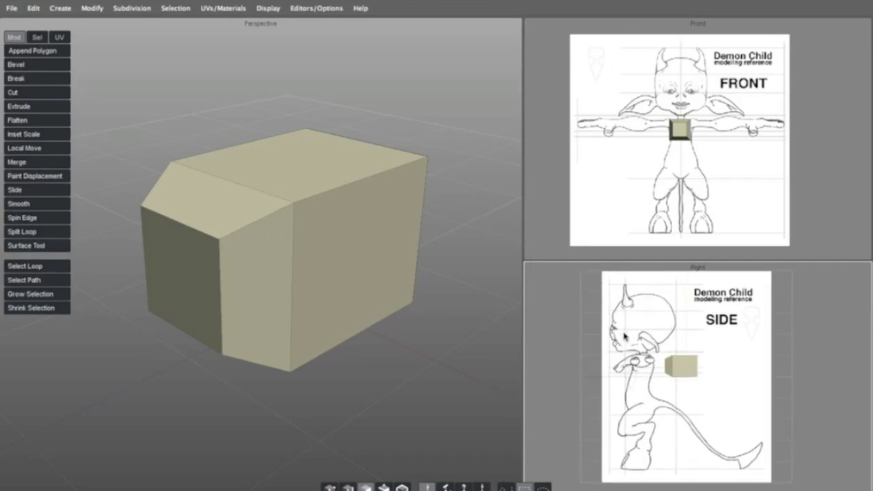
{"action": "middle_click_drag", "start_coordinate": [322, 220], "coordinate": [369, 211]}
{"action": "scroll", "coordinate": [680, 164], "scroll_direction": "up", "scroll_amount": 2}
{"action": "middle_click_drag", "start_coordinate": [680, 160], "coordinate": [679, 161]}
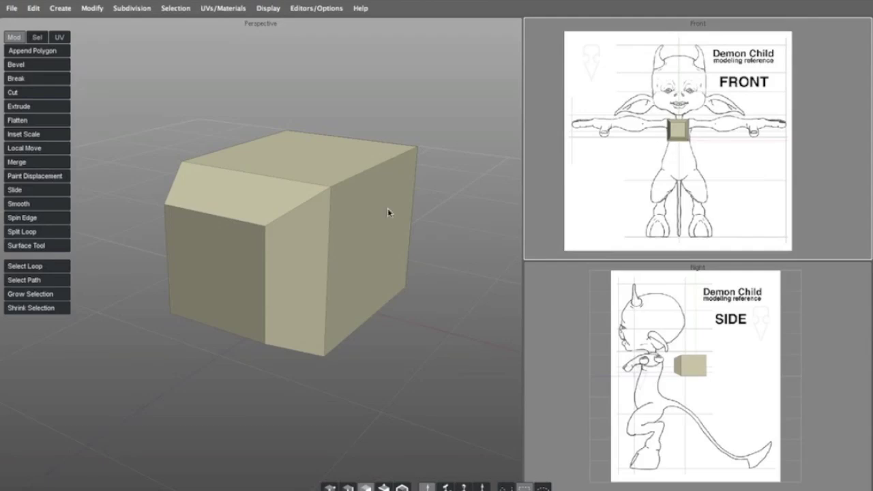
{"action": "middle_click_drag", "start_coordinate": [226, 259], "coordinate": [205, 260]}
{"action": "scroll", "coordinate": [643, 166], "scroll_direction": "up", "scroll_amount": 1}
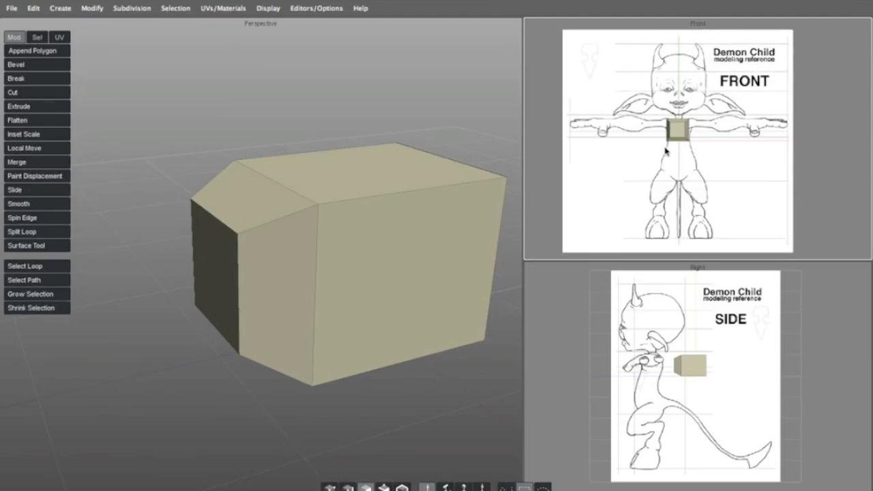
{"action": "left_click", "coordinate": [377, 232]}
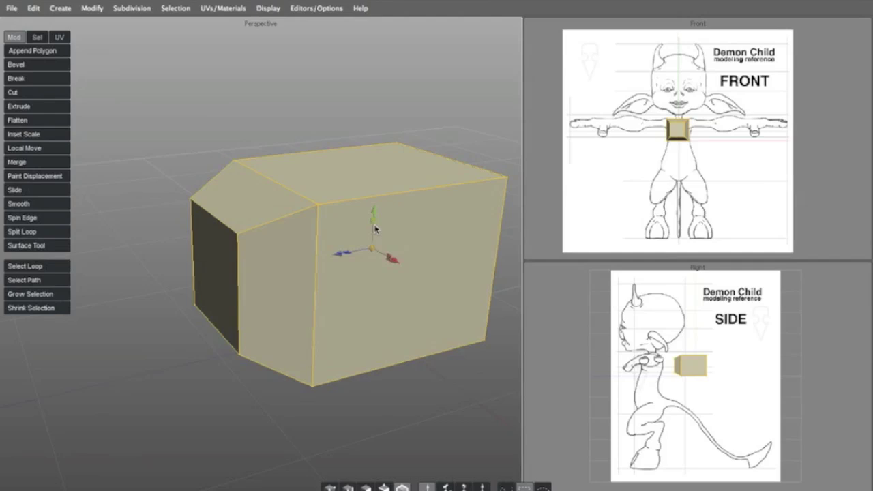
{"action": "key", "text": "Delete"}
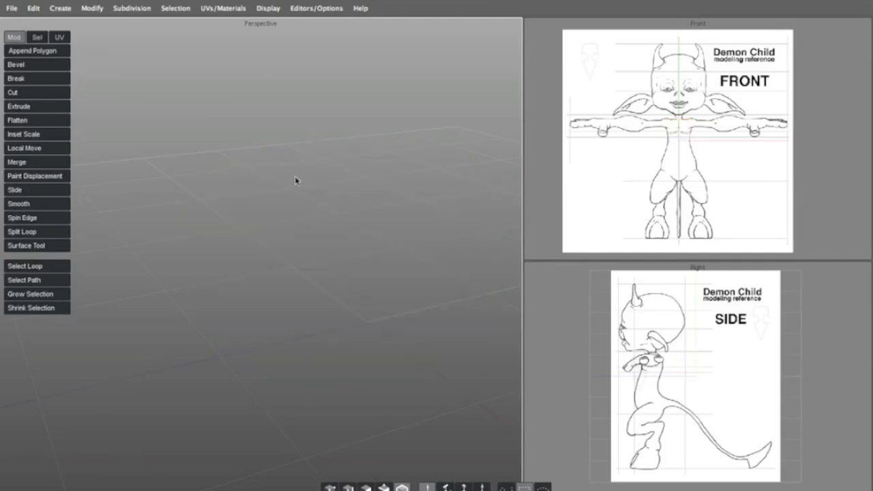
Create a new Cube primitive in the perspective view
{"action": "middle_click_drag", "start_coordinate": [285, 170], "coordinate": [237, 154]}
{"action": "right_click", "coordinate": [241, 160]}
{"action": "mouse_move", "coordinate": [246, 159]}
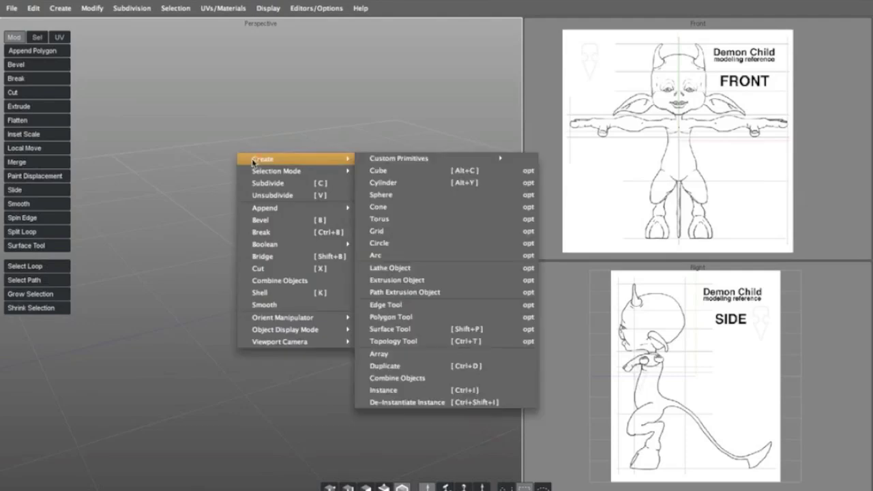
{"action": "left_click", "coordinate": [395, 172]}
{"action": "scroll", "coordinate": [311, 185], "scroll_direction": "down", "scroll_amount": 1}
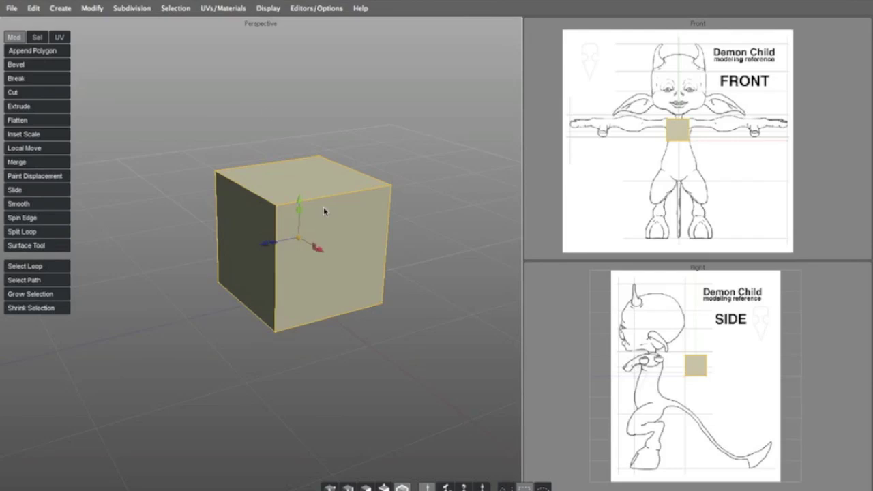
Set the new cube's object display mode to Ghosted Shade Mode
{"action": "left_click", "coordinate": [269, 8]}
{"action": "mouse_move", "coordinate": [306, 74]}
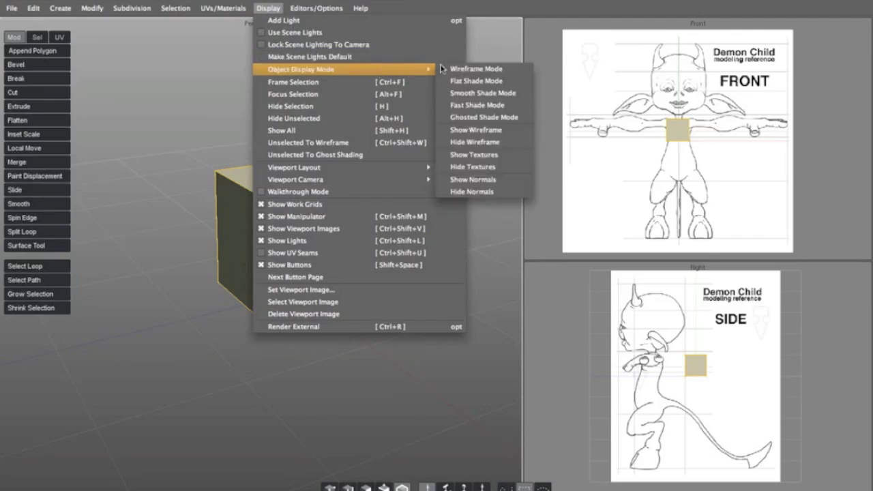
{"action": "left_click", "coordinate": [477, 121]}
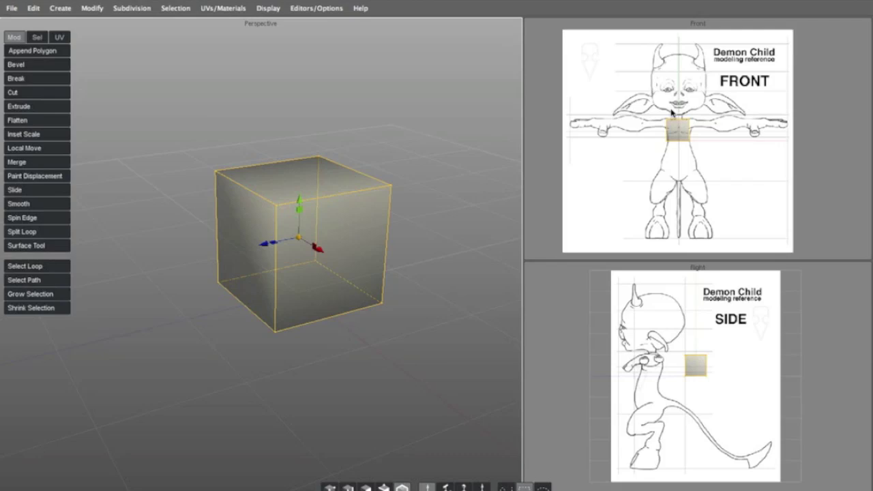
Move the cube up and along the blue axis so it sits over the head in both reference images
{"action": "left_click", "coordinate": [334, 211]}
{"action": "left_click", "coordinate": [303, 201]}
{"action": "left_click_drag", "start_coordinate": [301, 217], "coordinate": [305, 13]}
{"action": "right_click_drag", "start_coordinate": [276, 31], "coordinate": [230, 100], "text": "alt"}
{"action": "middle_click_drag", "start_coordinate": [230, 100], "coordinate": [245, 130], "text": "alt"}
{"action": "scroll", "coordinate": [315, 139], "scroll_direction": "up", "scroll_amount": 4}
{"action": "left_click_drag", "start_coordinate": [325, 118], "coordinate": [325, 74]}
{"action": "left_click_drag", "start_coordinate": [291, 120], "coordinate": [91, 143]}
{"action": "right_click_drag", "start_coordinate": [91, 143], "coordinate": [2, 176], "text": "alt"}
{"action": "middle_click_drag", "start_coordinate": [2, 176], "coordinate": [139, 157], "text": "alt"}
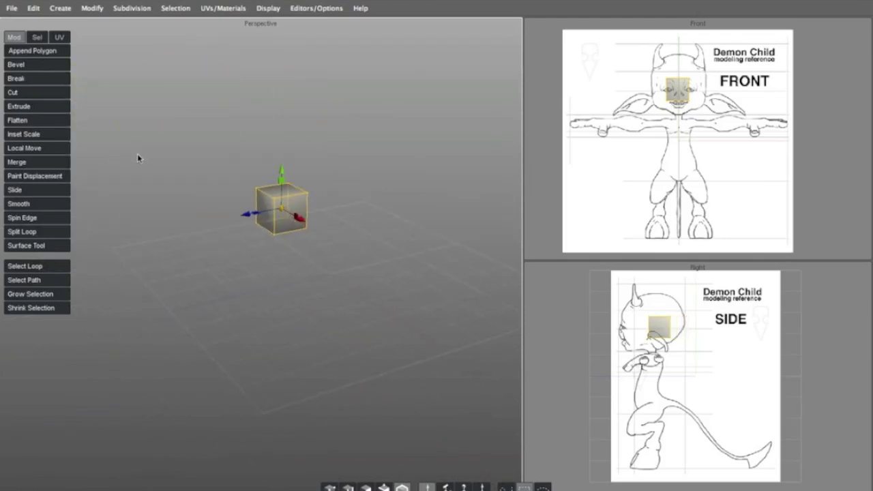
Scale the cube to roughly the size of the demon child's head, and raise it slightly to fit the reference
{"action": "left_click_drag", "start_coordinate": [258, 212], "coordinate": [377, 212]}
{"action": "key", "text": "r"}
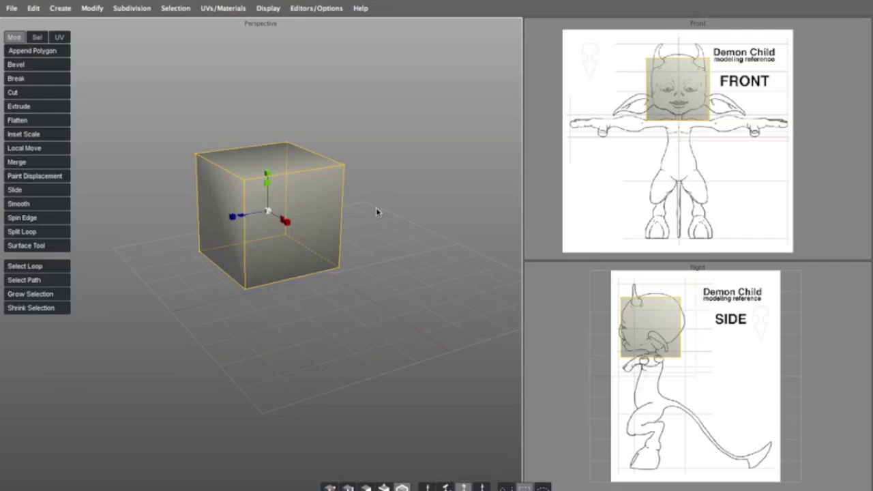
{"action": "key", "text": "w"}
{"action": "left_click_drag", "start_coordinate": [268, 178], "coordinate": [267, 171]}
{"action": "key", "text": "r"}
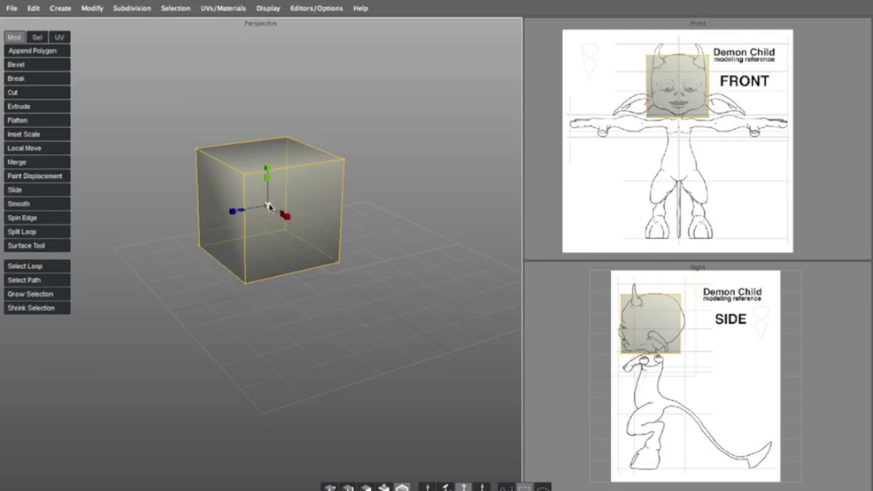
{"action": "left_click_drag", "start_coordinate": [269, 208], "coordinate": [265, 208]}
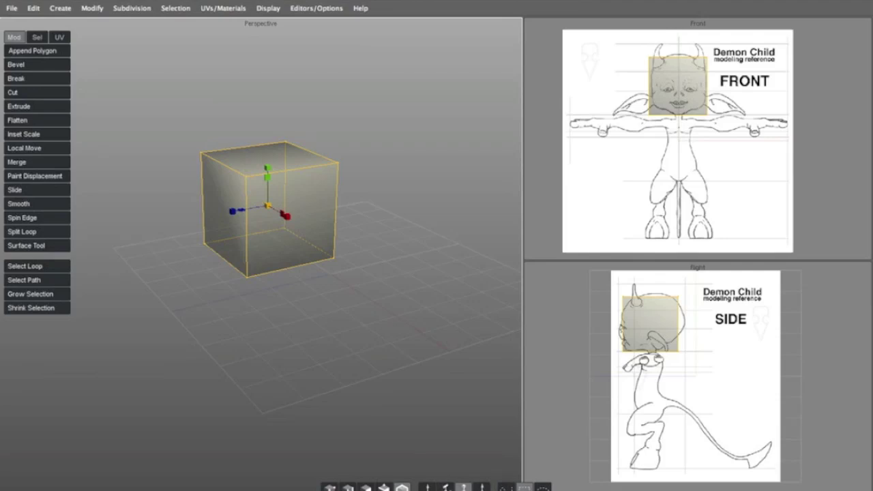
Try out the component selection modes, the manipulators and the area selection styles, selecting the cube's near vertical edge
{"action": "left_click", "coordinate": [349, 489]}
{"action": "left_click", "coordinate": [367, 488]}
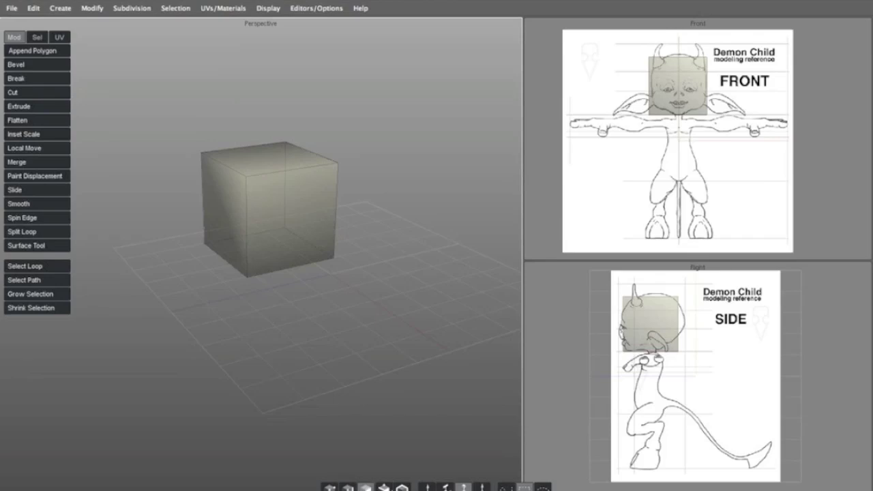
{"action": "left_click", "coordinate": [384, 488]}
{"action": "left_click", "coordinate": [428, 488]}
{"action": "key", "text": "e"}
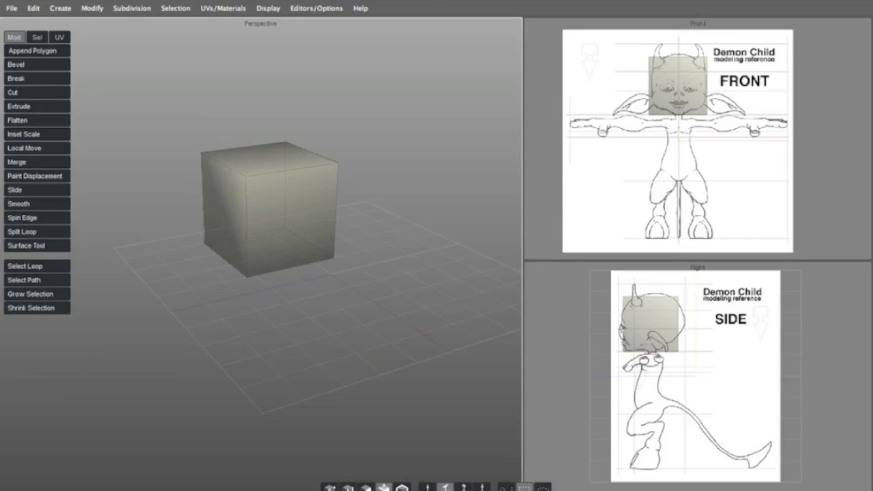
{"action": "key", "text": "r"}
{"action": "left_click", "coordinate": [507, 488]}
{"action": "left_click", "coordinate": [524, 488]}
{"action": "left_click", "coordinate": [543, 488]}
{"action": "left_click", "coordinate": [247, 198]}
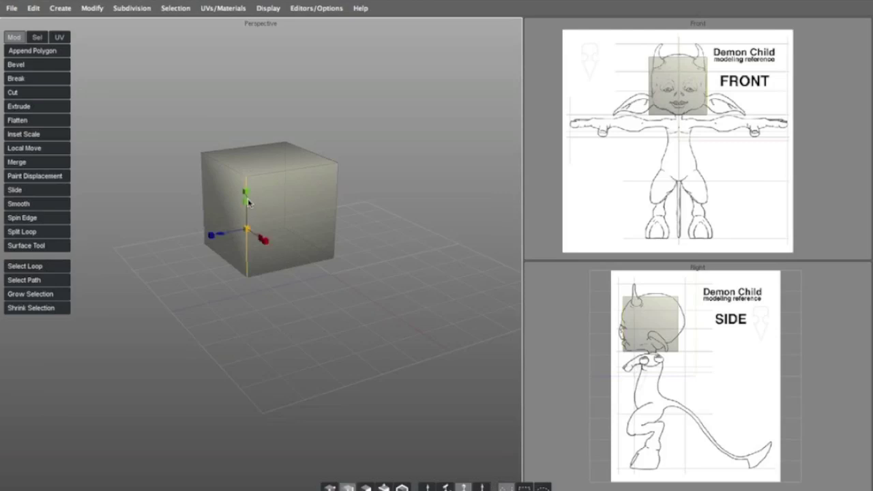
{"action": "key", "text": "f"}
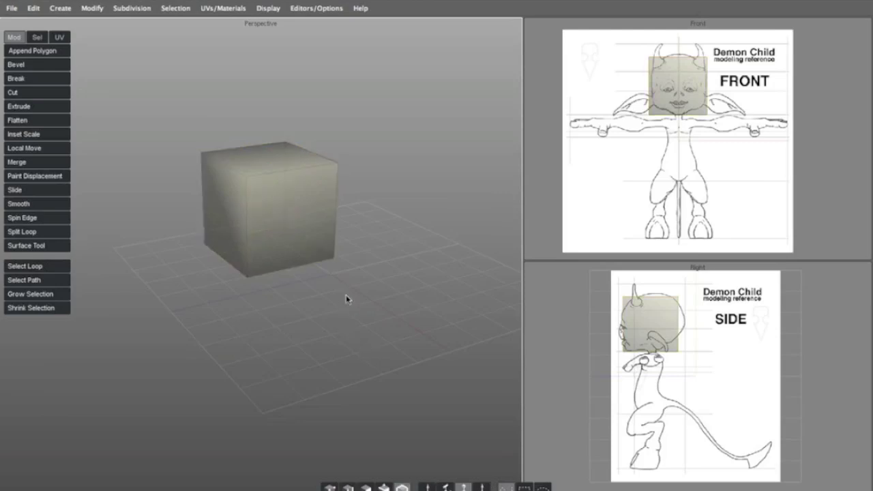
Select the whole cube and nudge it slightly upward with the Move manipulator
{"action": "left_click", "coordinate": [249, 180]}
{"action": "middle_click_drag", "start_coordinate": [242, 182], "coordinate": [288, 188], "text": "alt"}
{"action": "mouse_move", "coordinate": [288, 187]}
{"action": "left_mouse_down", "text": "alt"}
{"action": "mouse_move", "coordinate": [301, 201]}
{"action": "mouse_move", "coordinate": [296, 185]}
{"action": "left_mouse_up", "text": "alt"}
{"action": "right_click_drag", "start_coordinate": [296, 185], "coordinate": [350, 166], "text": "alt"}
{"action": "middle_click_drag", "start_coordinate": [351, 166], "coordinate": [236, 219], "text": "alt"}
{"action": "key", "text": "q"}
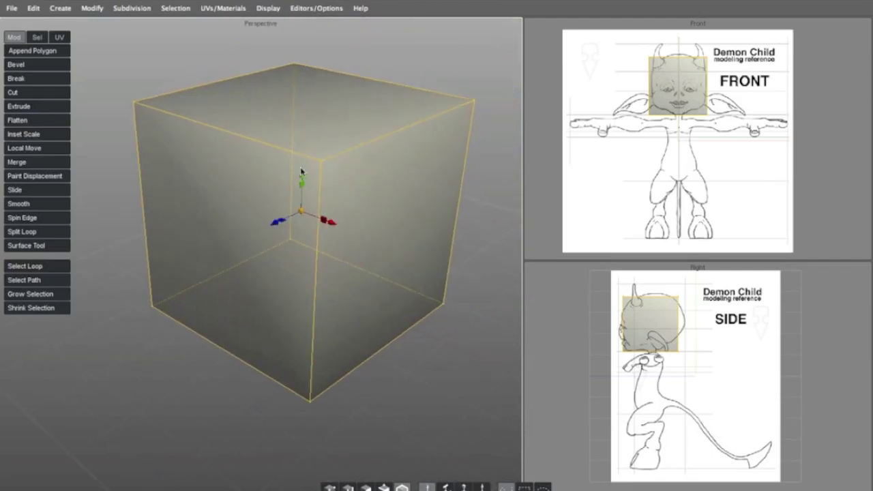
{"action": "left_click_drag", "start_coordinate": [303, 176], "coordinate": [302, 174]}
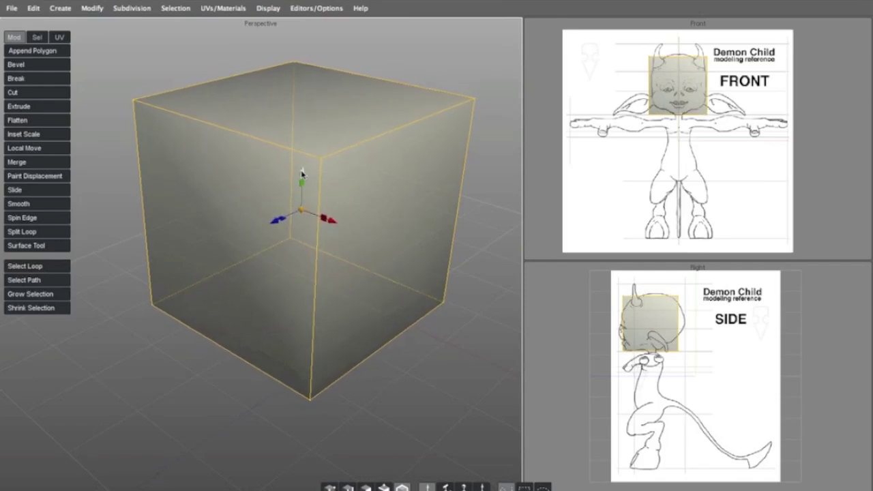
Examine how the cube fits the head in close-ups of the front and side references
{"action": "middle_click_drag", "start_coordinate": [687, 147], "coordinate": [696, 220], "text": "alt"}
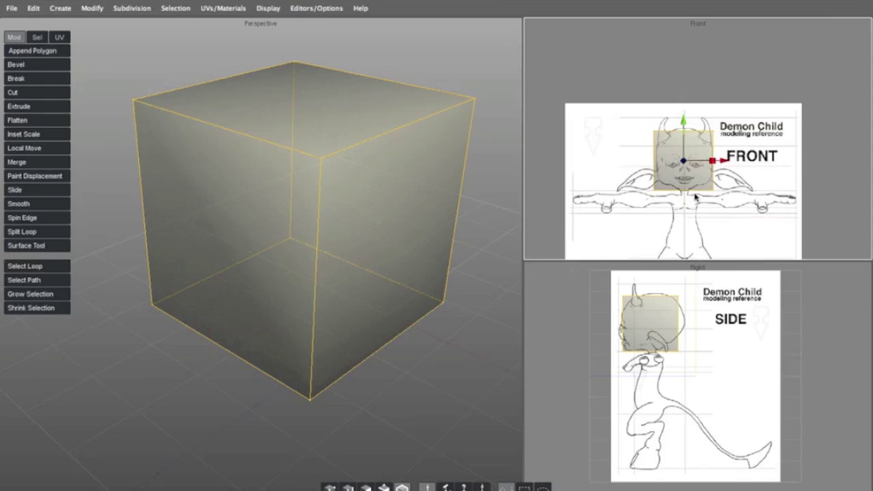
{"action": "right_click_drag", "start_coordinate": [695, 194], "coordinate": [798, 168], "text": "alt"}
{"action": "middle_click_drag", "start_coordinate": [785, 165], "coordinate": [785, 120], "text": "alt"}
{"action": "right_click_drag", "start_coordinate": [775, 129], "coordinate": [768, 131], "text": "alt"}
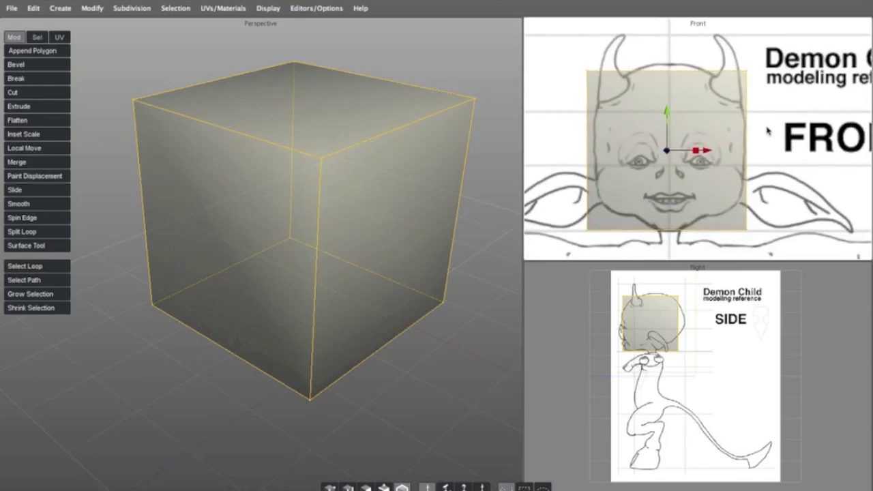
{"action": "middle_click_drag", "start_coordinate": [648, 367], "coordinate": [670, 413], "text": "alt"}
{"action": "right_click_drag", "start_coordinate": [687, 351], "coordinate": [741, 335], "text": "alt"}
{"action": "middle_click_drag", "start_coordinate": [702, 339], "coordinate": [719, 347], "text": "alt"}
{"action": "scroll", "coordinate": [679, 319], "scroll_direction": "up", "scroll_amount": 4}
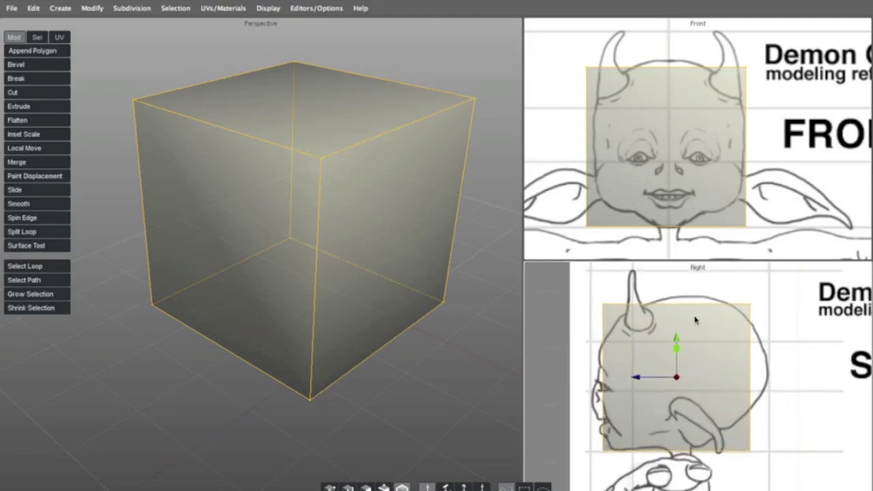
Split the cube horizontally at mid-height with an edge loop across its vertical edges
{"action": "key", "text": "s"}
{"action": "left_click", "coordinate": [318, 255]}
{"action": "left_click", "coordinate": [305, 152]}
{"action": "left_click", "coordinate": [369, 140]}
{"action": "left_click", "coordinate": [378, 80]}
{"action": "left_click", "coordinate": [248, 75]}
{"action": "left_click", "coordinate": [311, 268]}
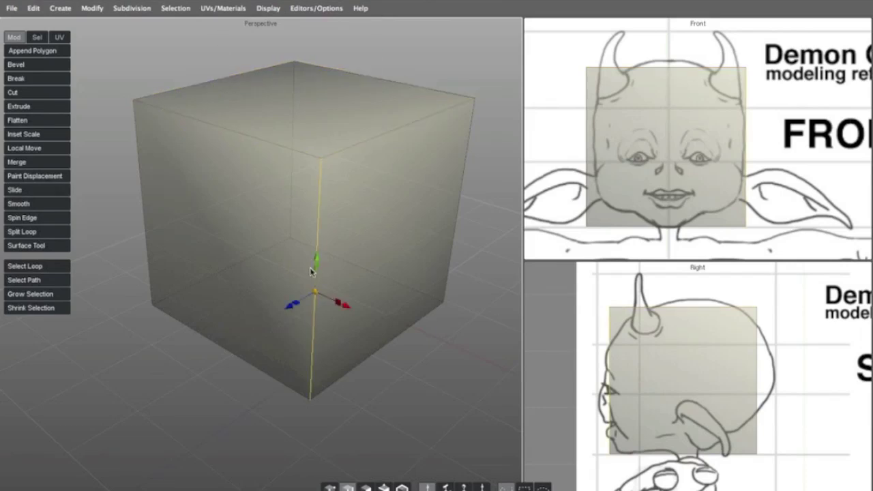
{"action": "key", "text": "shift+x"}
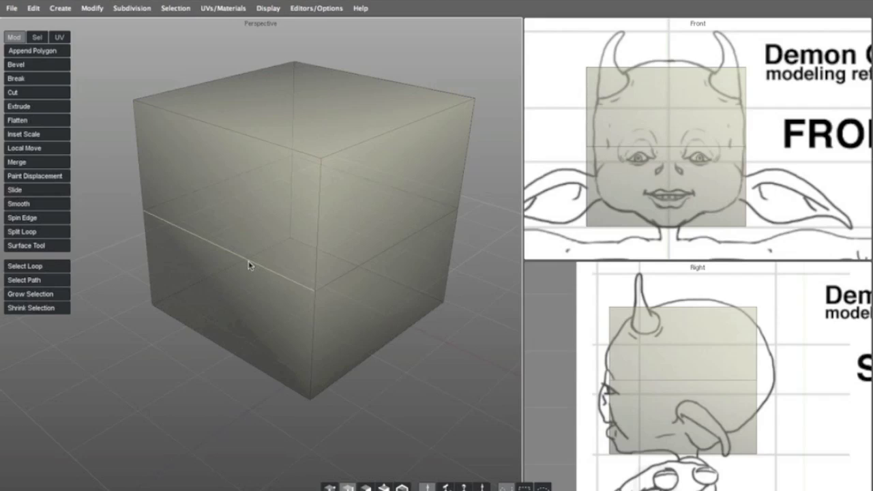
Split the cube vertically down the middle of its front with an edge loop from the top front edge
{"action": "left_click", "coordinate": [230, 139]}
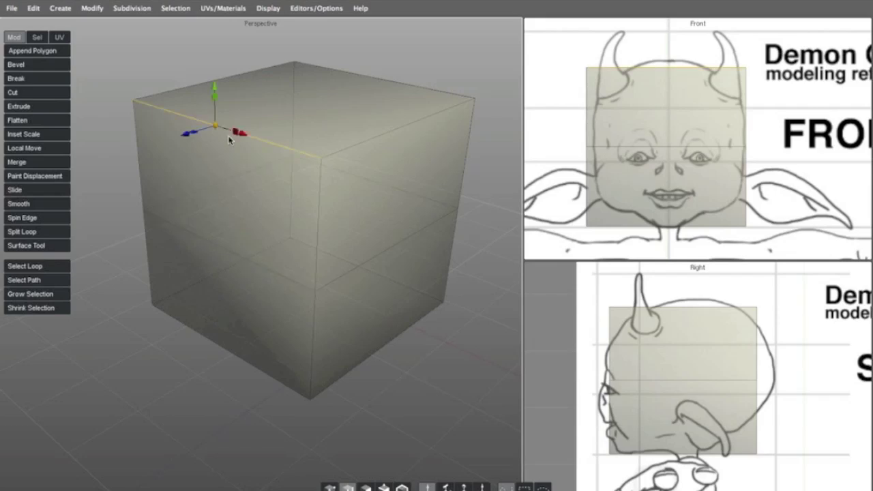
{"action": "key", "text": "shift+x"}
{"action": "key", "text": "Escape"}
Delete the face loop that runs around the cube's left half, starting from its two left front faces
{"action": "key", "text": "d"}
{"action": "left_click", "coordinate": [175, 156]}
{"action": "left_click", "coordinate": [199, 150]}
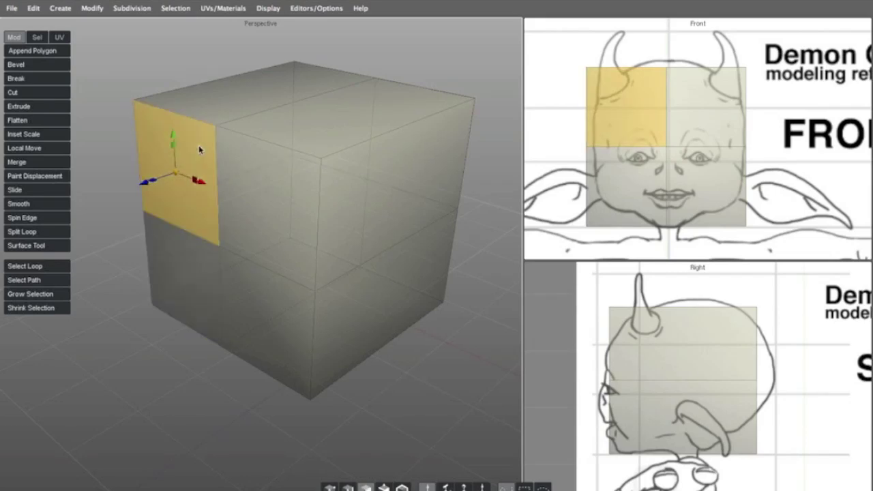
{"action": "left_click", "coordinate": [191, 273], "text": "shift"}
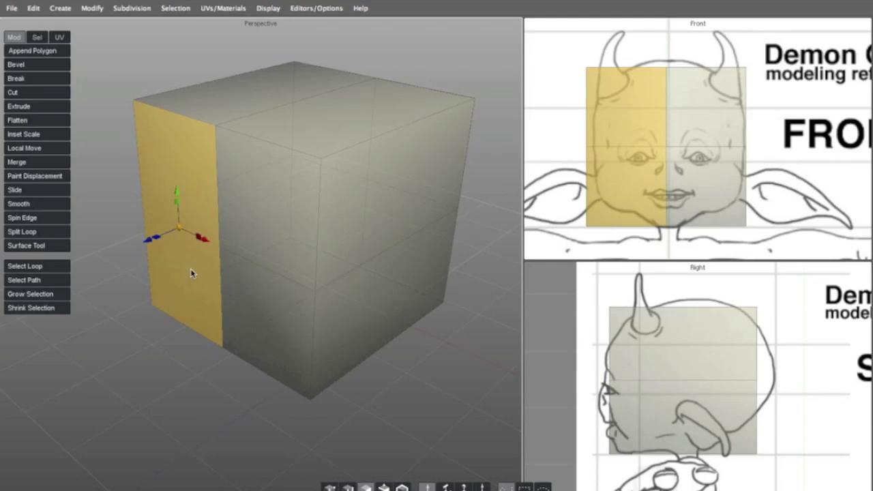
{"action": "key", "text": "l"}
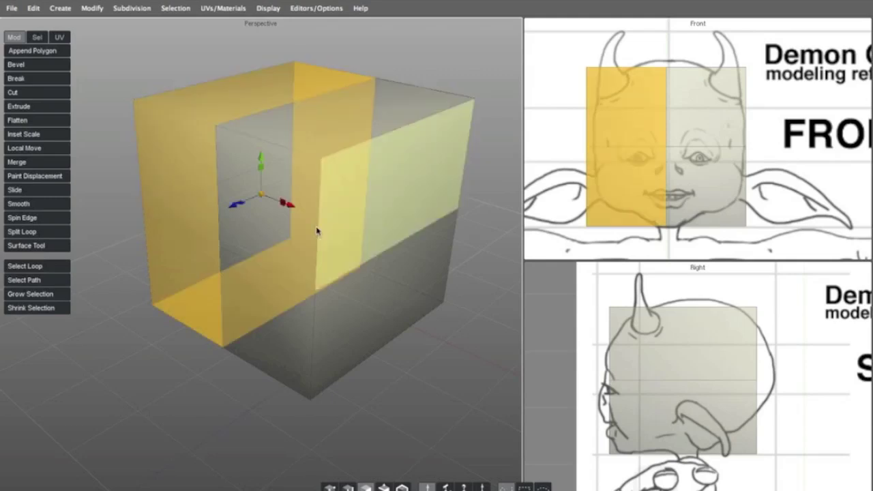
{"action": "key", "text": "Delete"}
Delete the two detached side faces left over from the removed half of the cube
{"action": "left_click", "coordinate": [174, 133]}
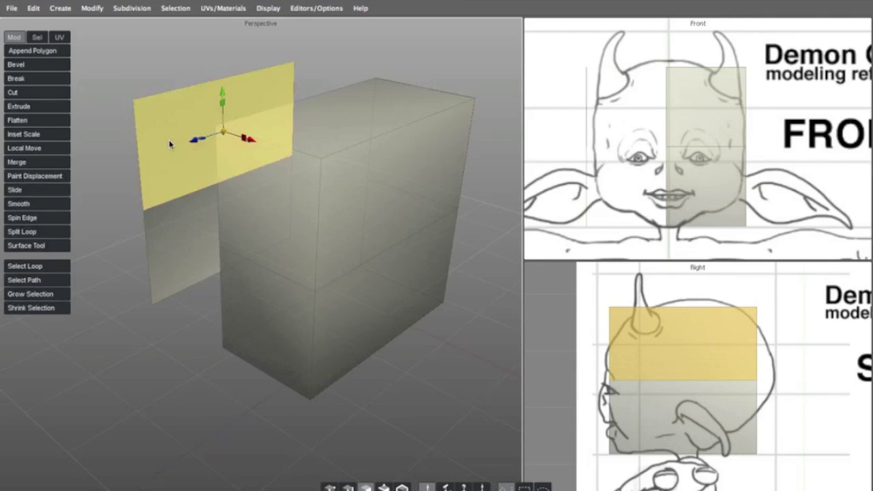
{"action": "key", "text": "Delete"}
{"action": "left_click", "coordinate": [181, 216]}
{"action": "key", "text": "Delete"}
{"action": "middle_click_drag", "start_coordinate": [204, 236], "coordinate": [247, 225]}
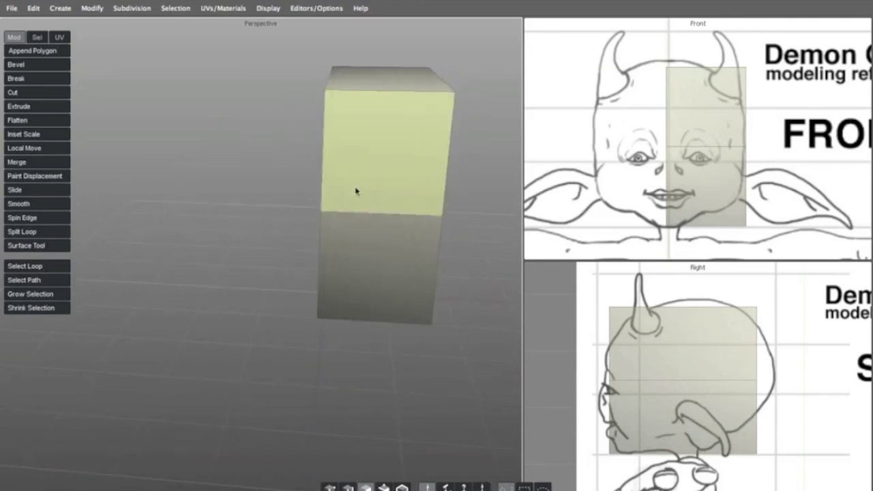
{"action": "middle_click_drag", "start_coordinate": [334, 161], "coordinate": [260, 185]}
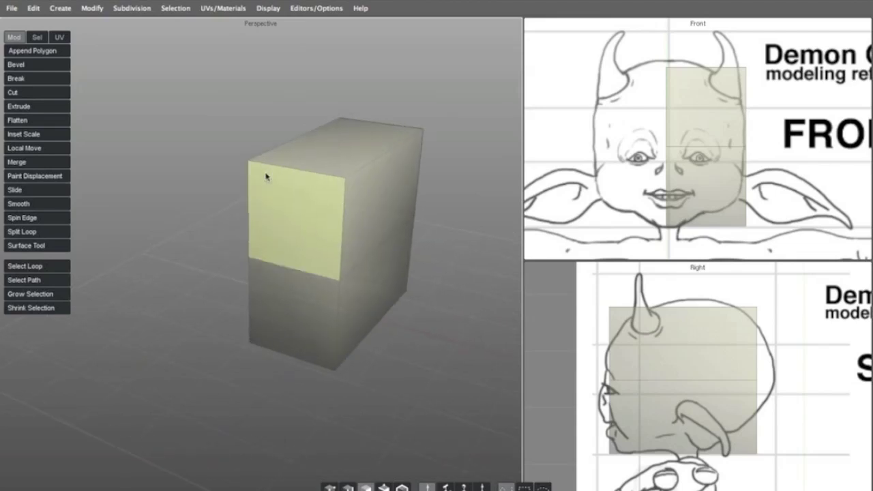
Select the remaining half box as an object and turn on Instance Mirror for it
{"action": "key", "text": "f"}
{"action": "left_click", "coordinate": [270, 204]}
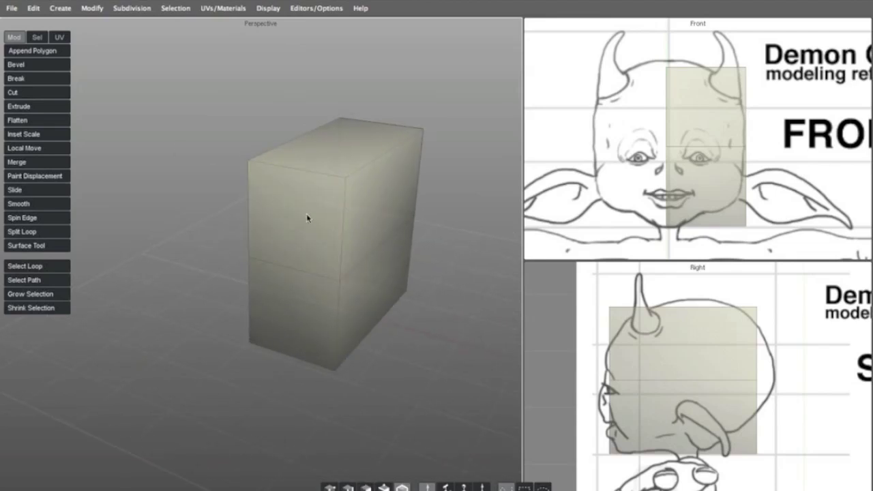
{"action": "left_click", "coordinate": [340, 198]}
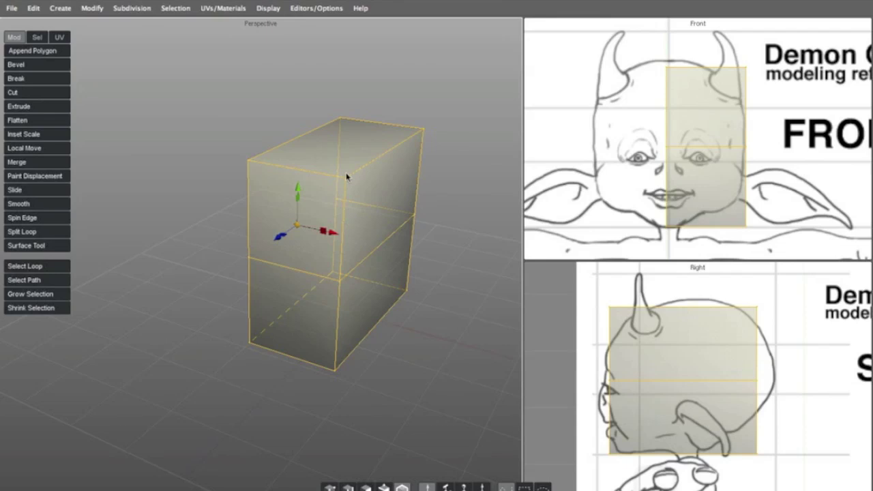
{"action": "left_click", "coordinate": [132, 8]}
{"action": "mouse_move", "coordinate": [126, 177]}
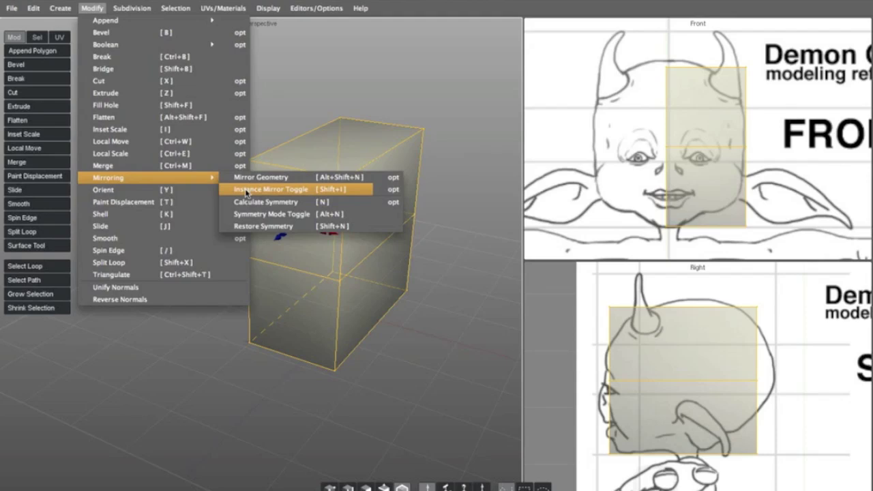
{"action": "left_click", "coordinate": [247, 194]}
{"action": "right_click_drag", "start_coordinate": [237, 168], "coordinate": [278, 148], "text": "alt"}
{"action": "left_click_drag", "start_coordinate": [279, 148], "coordinate": [297, 161], "text": "alt"}
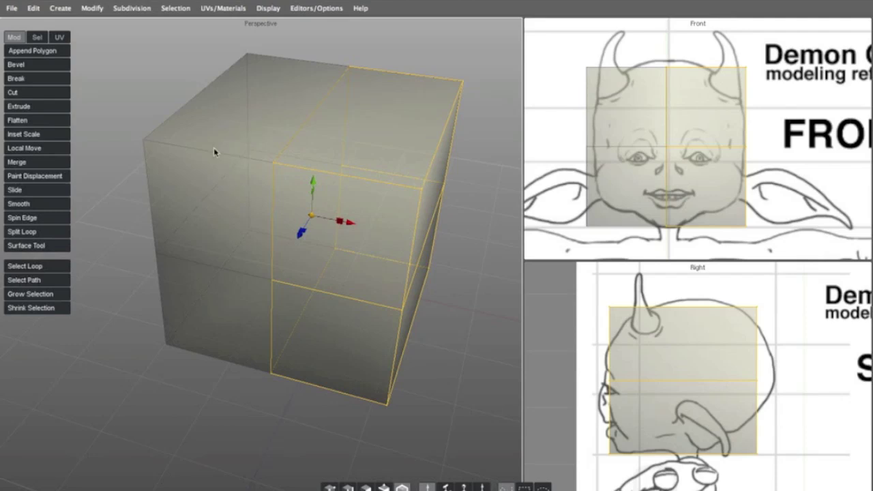
Pull the top outer corner vertices at the front and back of the mirrored box inward to taper the head
{"action": "key", "text": "a"}
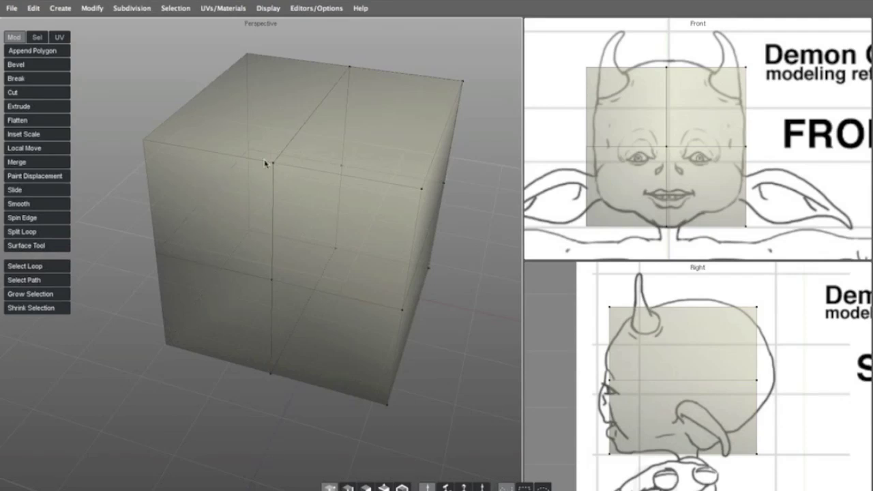
{"action": "left_click", "coordinate": [369, 188]}
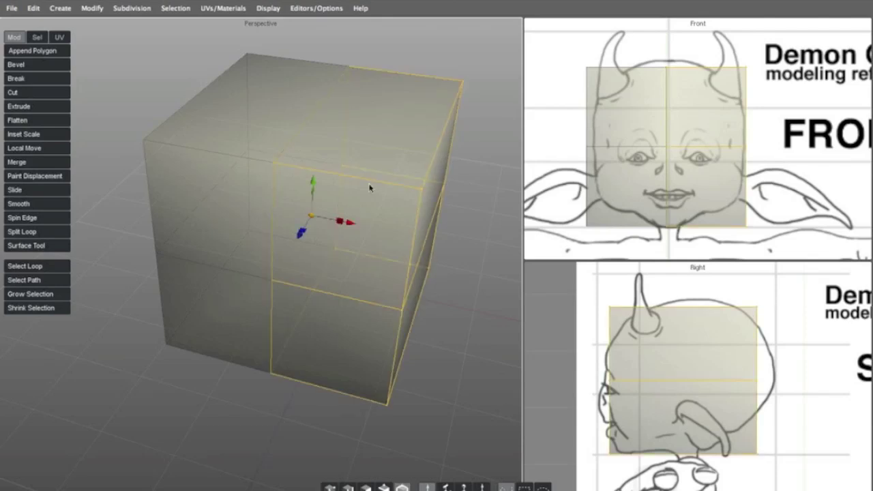
{"action": "key", "text": "a"}
{"action": "left_click_drag", "start_coordinate": [421, 191], "coordinate": [390, 187]}
{"action": "left_click_drag", "start_coordinate": [391, 187], "coordinate": [328, 208], "text": "alt"}
{"action": "middle_click_drag", "start_coordinate": [347, 203], "coordinate": [183, 219], "text": "alt"}
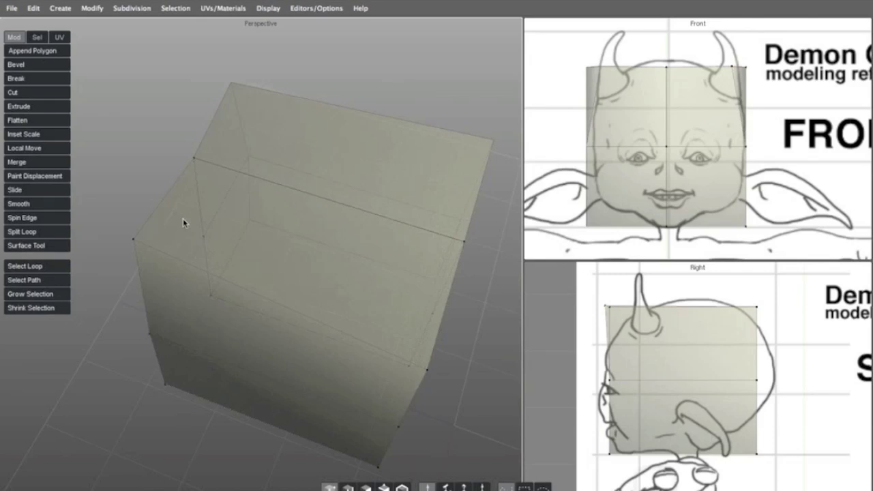
{"action": "left_click_drag", "start_coordinate": [147, 243], "coordinate": [209, 240]}
{"action": "left_click_drag", "start_coordinate": [435, 372], "coordinate": [409, 335]}
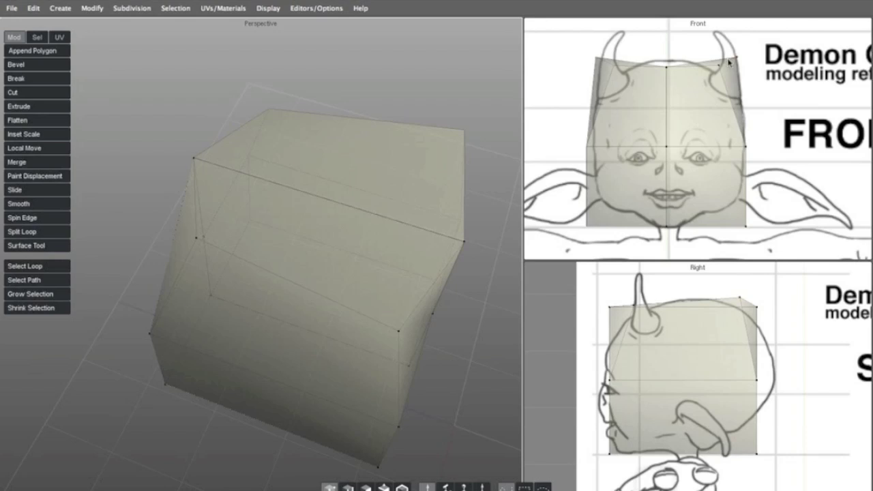
Move the outer top vertex in to the horn base and raise the top centre vertices to the crown in the front reference
{"action": "scroll", "coordinate": [707, 62], "scroll_direction": "up", "scroll_amount": 3}
{"action": "middle_click_drag", "start_coordinate": [717, 61], "coordinate": [718, 109], "text": "alt"}
{"action": "left_click_drag", "start_coordinate": [753, 88], "coordinate": [729, 97]}
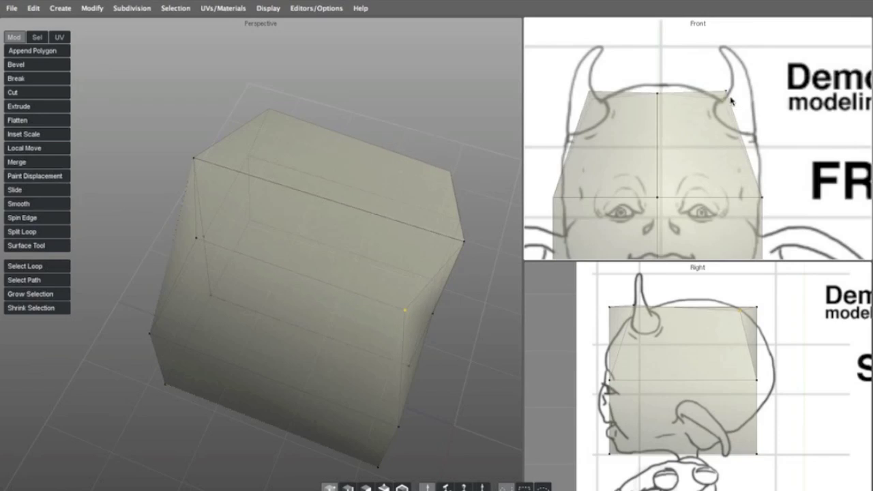
{"action": "left_click", "coordinate": [659, 93]}
{"action": "left_click_drag", "start_coordinate": [659, 73], "coordinate": [659, 65]}
{"action": "left_click", "coordinate": [659, 96]}
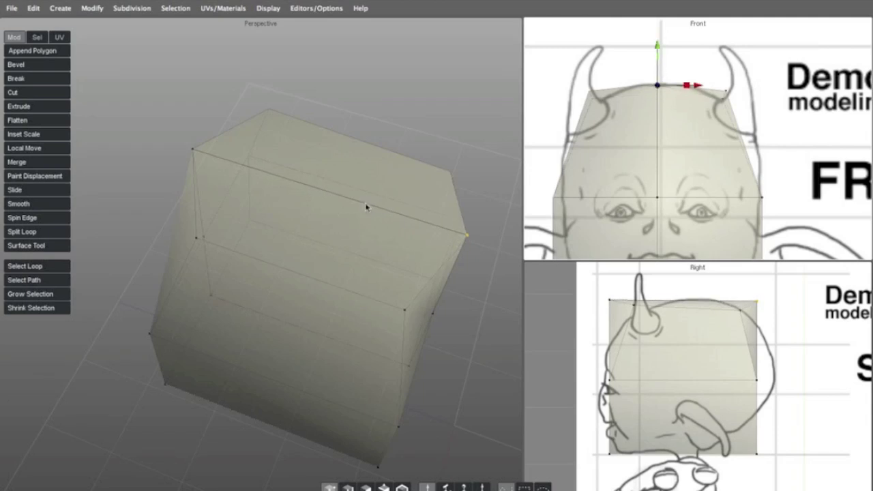
Examine the tapered head against the front and side references at different zooms and in perspective
{"action": "scroll", "coordinate": [366, 207], "scroll_direction": "down", "scroll_amount": 2}
{"action": "scroll", "coordinate": [629, 103], "scroll_direction": "down", "scroll_amount": 3}
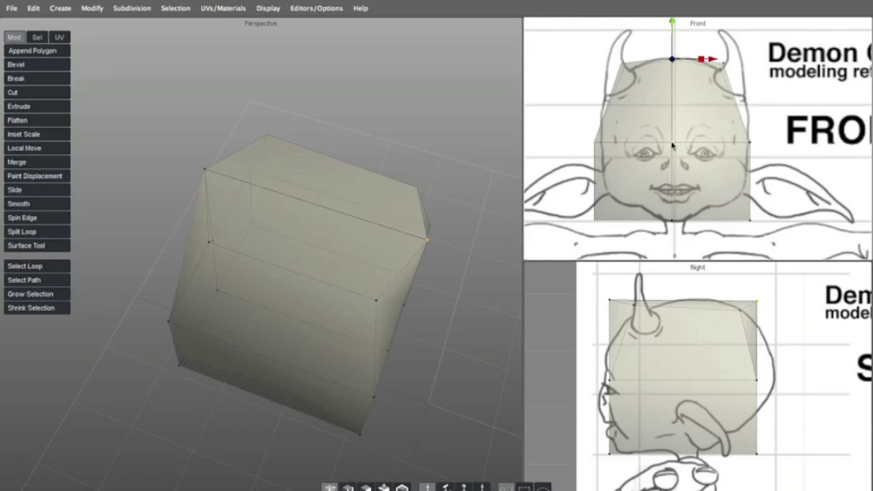
{"action": "right_click_drag", "start_coordinate": [673, 146], "coordinate": [586, 144], "text": "alt"}
{"action": "middle_click_drag", "start_coordinate": [595, 160], "coordinate": [624, 146], "text": "alt"}
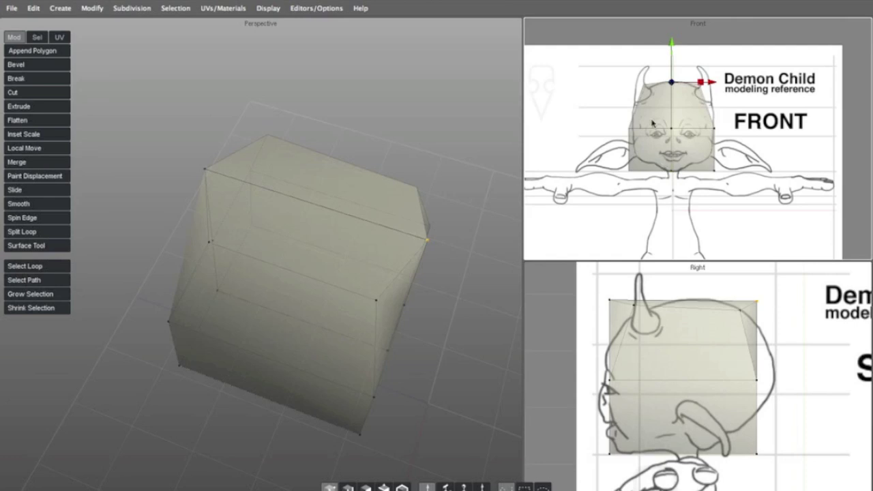
{"action": "right_click_drag", "start_coordinate": [653, 120], "coordinate": [717, 93], "text": "alt"}
{"action": "middle_click_drag", "start_coordinate": [651, 114], "coordinate": [659, 194], "text": "alt"}
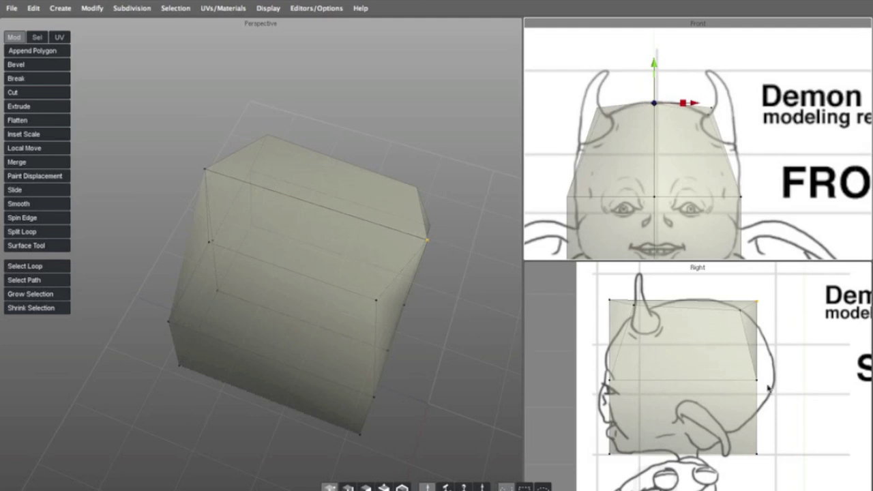
{"action": "scroll", "coordinate": [705, 352], "scroll_direction": "down", "scroll_amount": 3}
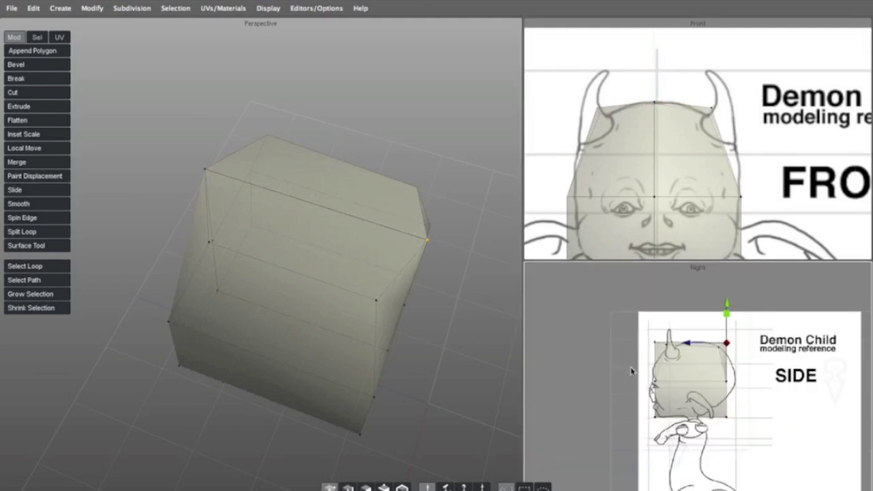
{"action": "left_click", "coordinate": [209, 174]}
{"action": "middle_click_drag", "start_coordinate": [254, 184], "coordinate": [322, 148]}
{"action": "scroll", "coordinate": [326, 215], "scroll_direction": "down", "scroll_amount": 5}
{"action": "middle_click_drag", "start_coordinate": [312, 206], "coordinate": [307, 162]}
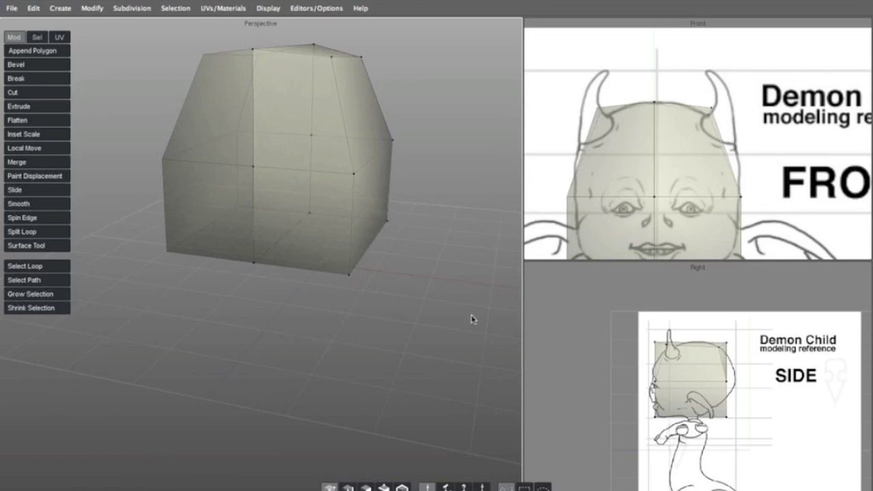
Add two vertical edge loops by splitting the mid-height edges on the front and side of the head
{"action": "middle_click_drag", "start_coordinate": [364, 210], "coordinate": [271, 277]}
{"action": "key", "text": "s"}
{"action": "left_click", "coordinate": [271, 278]}
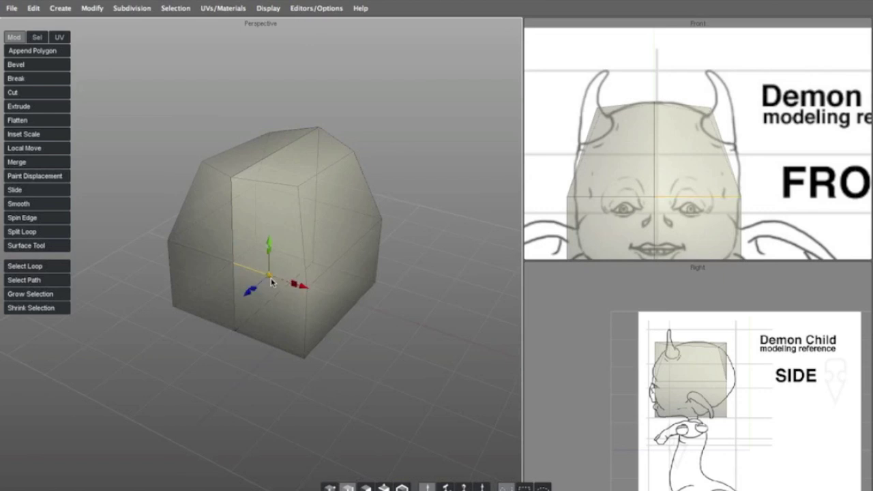
{"action": "key", "text": "shift+x"}
{"action": "left_click", "coordinate": [351, 259]}
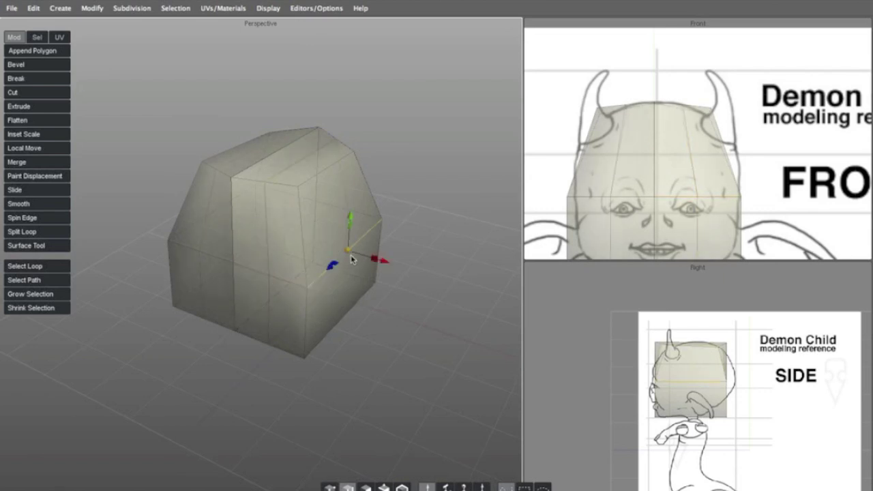
{"action": "key", "text": "shift+x"}
Add two horizontal edge loops, one above and one below the head's mid-height edge
{"action": "left_click", "coordinate": [300, 234]}
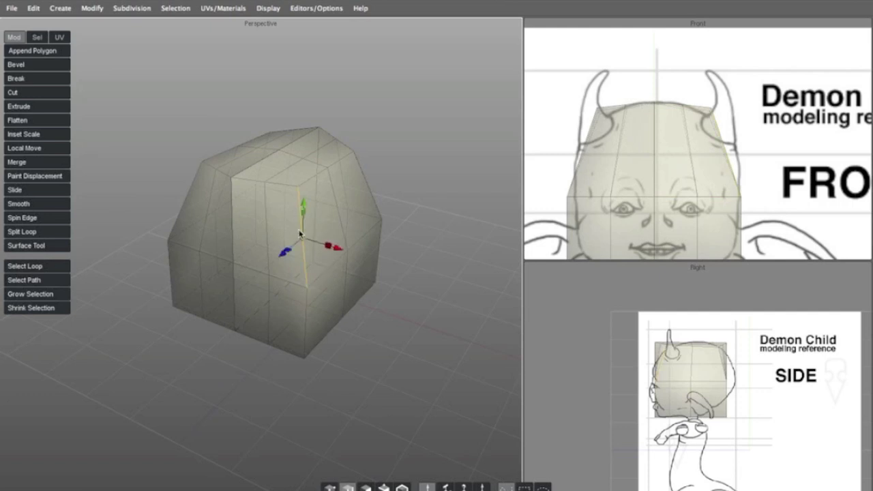
{"action": "key", "text": "shift+x"}
{"action": "left_click", "coordinate": [306, 321]}
{"action": "key", "text": "shift+x"}
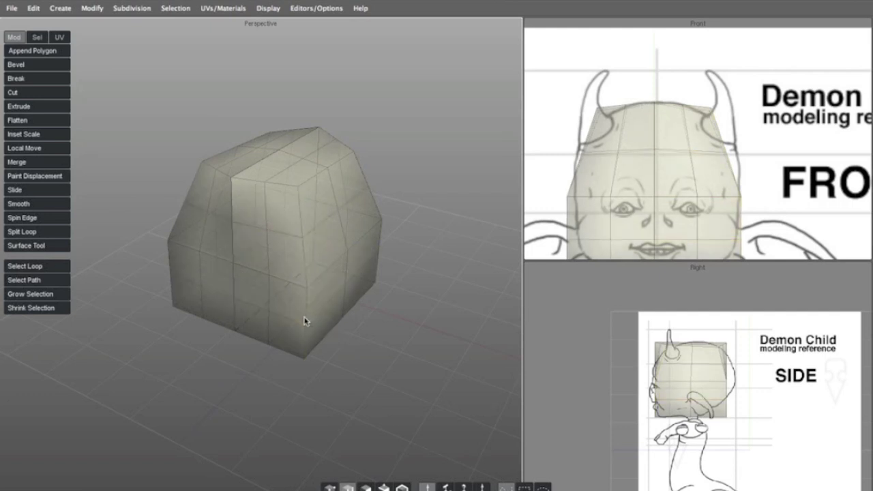
Select the subdivided half of the head as an object and turn off its Instance Mirror
{"action": "mouse_move", "coordinate": [251, 277]}
{"action": "left_mouse_down", "text": "alt"}
{"action": "mouse_move", "coordinate": [382, 261]}
{"action": "mouse_move", "coordinate": [205, 278]}
{"action": "mouse_move", "coordinate": [244, 284]}
{"action": "left_mouse_up", "text": "alt"}
{"action": "middle_click_drag", "start_coordinate": [245, 284], "coordinate": [259, 260], "text": "alt"}
{"action": "right_click_drag", "start_coordinate": [259, 260], "coordinate": [281, 256], "text": "alt"}
{"action": "middle_click_drag", "start_coordinate": [282, 257], "coordinate": [273, 249], "text": "alt"}
{"action": "left_click_drag", "start_coordinate": [272, 215], "coordinate": [341, 236], "text": "alt"}
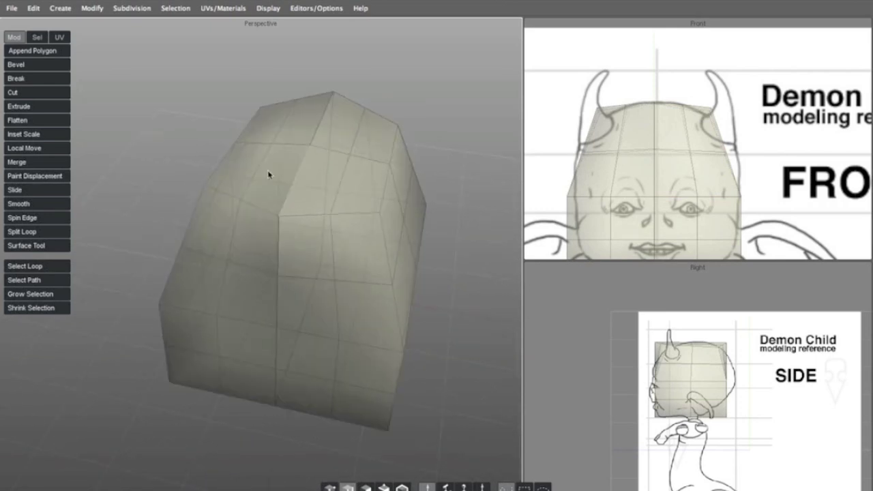
{"action": "left_click_drag", "start_coordinate": [260, 219], "coordinate": [242, 213], "text": "alt"}
{"action": "key", "text": "g"}
{"action": "left_click", "coordinate": [156, 129]}
{"action": "left_click", "coordinate": [285, 194]}
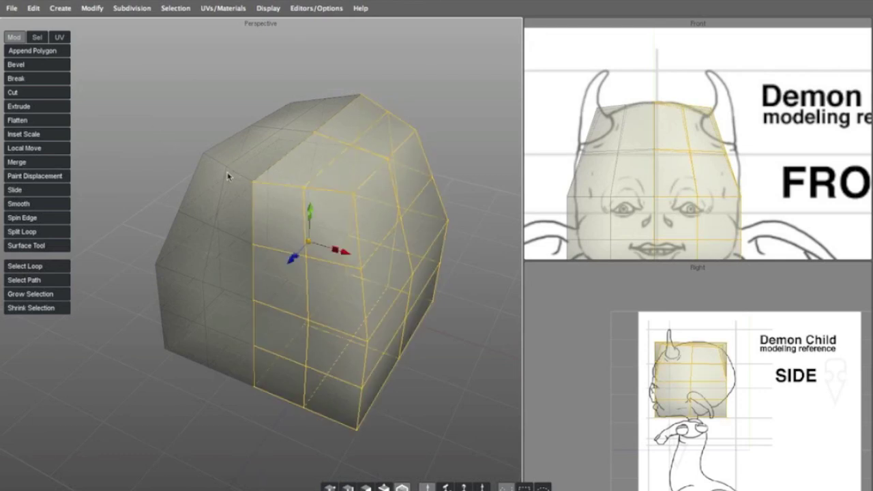
{"action": "left_click", "coordinate": [92, 8]}
{"action": "mouse_move", "coordinate": [146, 179]}
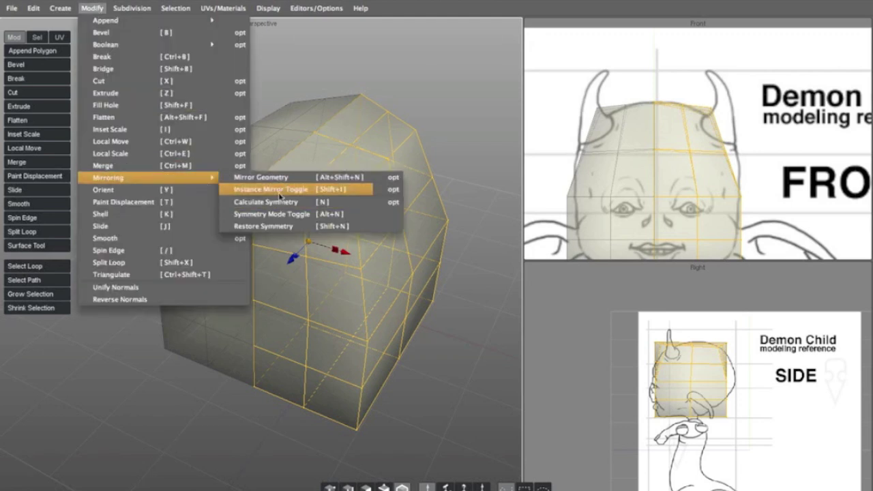
{"action": "left_click", "coordinate": [277, 194]}
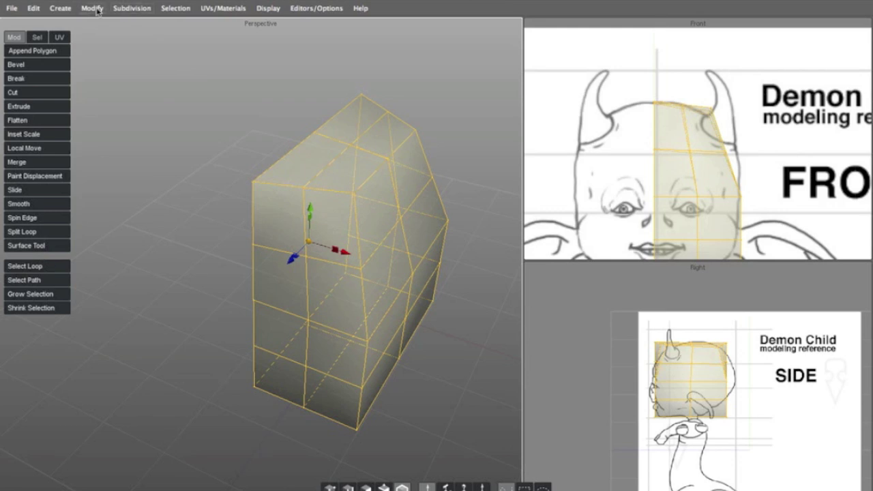
Complete the head as one real mesh with Mirror Geometry and select the whole object
{"action": "left_click", "coordinate": [93, 8]}
{"action": "mouse_move", "coordinate": [149, 184]}
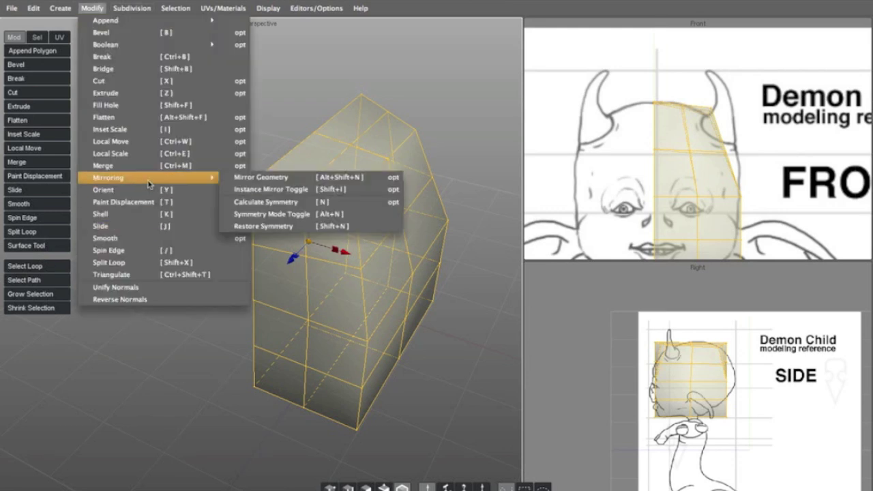
{"action": "left_click", "coordinate": [250, 178]}
{"action": "left_click", "coordinate": [155, 137]}
{"action": "left_click_drag", "start_coordinate": [249, 144], "coordinate": [267, 140], "text": "alt"}
{"action": "middle_click_drag", "start_coordinate": [289, 177], "coordinate": [305, 192]}
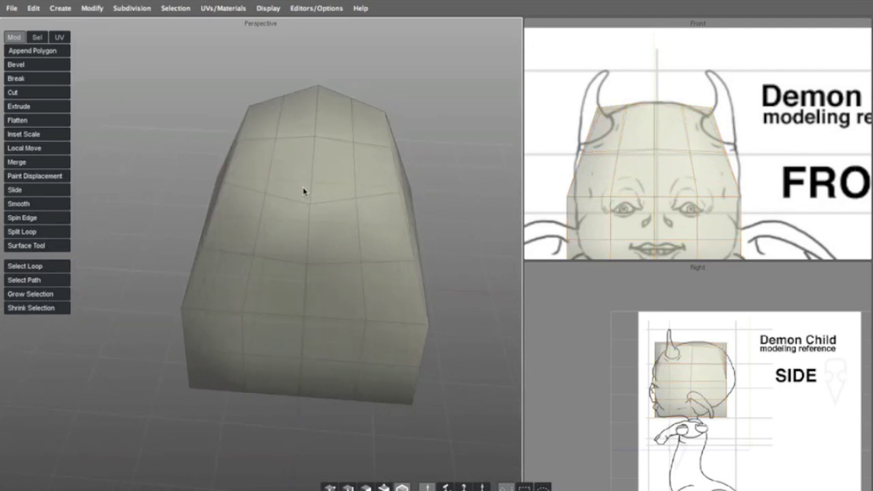
{"action": "left_click", "coordinate": [307, 196]}
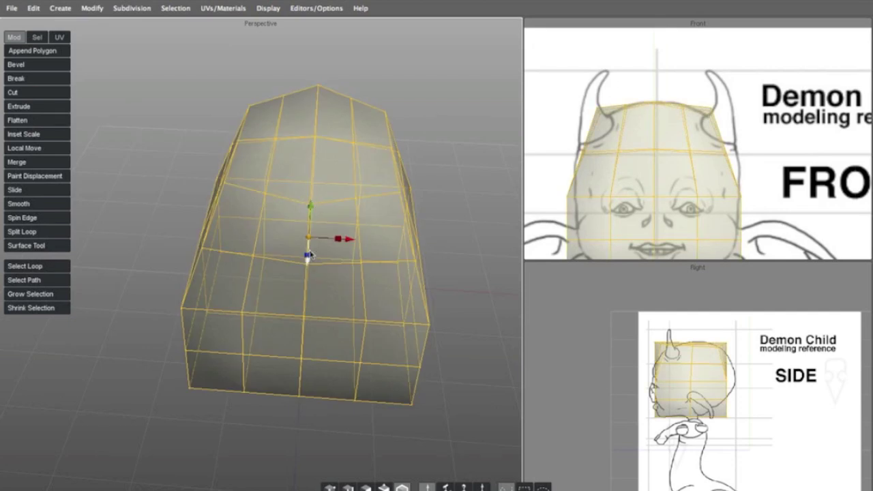
Examine the full head mesh from several angles, including its symmetric vertex pairs in vertex mode
{"action": "middle_click_drag", "start_coordinate": [278, 175], "coordinate": [252, 125], "text": "alt"}
{"action": "right_click_drag", "start_coordinate": [252, 126], "coordinate": [288, 145], "text": "alt"}
{"action": "middle_click_drag", "start_coordinate": [288, 144], "coordinate": [287, 195], "text": "alt"}
{"action": "scroll", "coordinate": [286, 204], "scroll_direction": "down", "scroll_amount": 4}
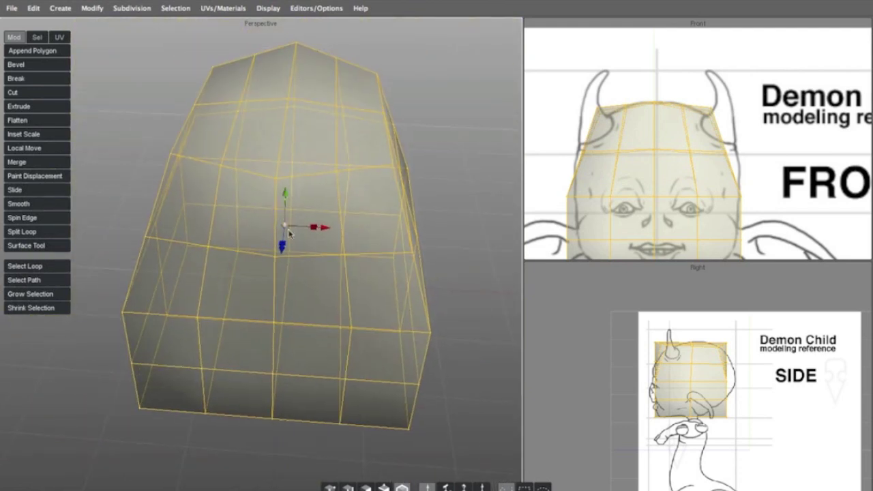
{"action": "left_click", "coordinate": [284, 229]}
{"action": "left_click", "coordinate": [286, 229]}
{"action": "left_click_drag", "start_coordinate": [265, 224], "coordinate": [248, 206], "text": "alt"}
{"action": "key", "text": "a"}
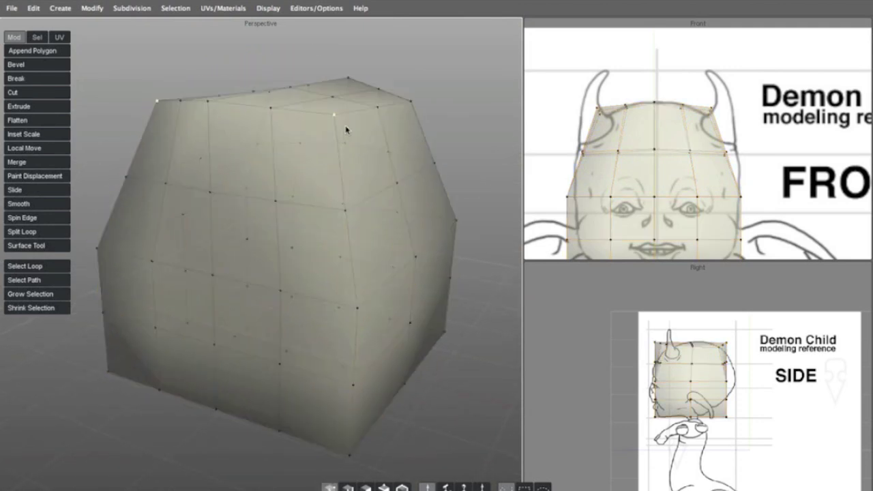
{"action": "left_click_drag", "start_coordinate": [313, 130], "coordinate": [318, 146], "text": "alt"}
{"action": "middle_click_drag", "start_coordinate": [264, 187], "coordinate": [311, 204], "text": "alt"}
{"action": "right_click_drag", "start_coordinate": [311, 203], "coordinate": [277, 189], "text": "alt"}
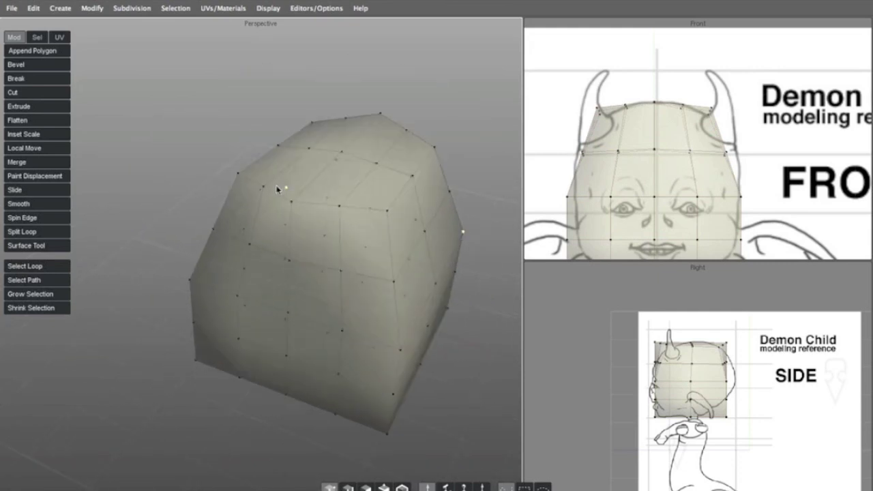
Check the mirrored vertex pairs on the upper part of the head by selecting vertices from several angles
{"action": "middle_click_drag", "start_coordinate": [277, 189], "coordinate": [265, 181], "text": "alt"}
{"action": "left_click", "coordinate": [217, 162]}
{"action": "left_click", "coordinate": [352, 197]}
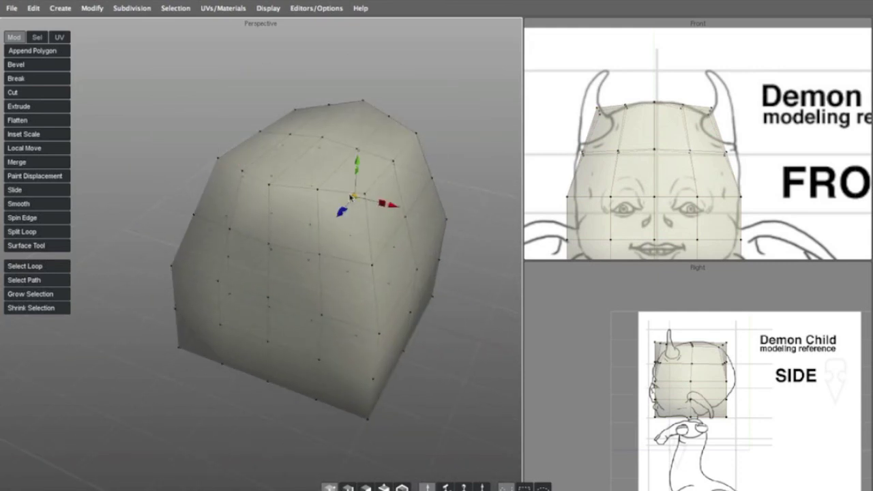
{"action": "left_click", "coordinate": [218, 161]}
{"action": "left_click_drag", "start_coordinate": [225, 181], "coordinate": [256, 201], "text": "alt"}
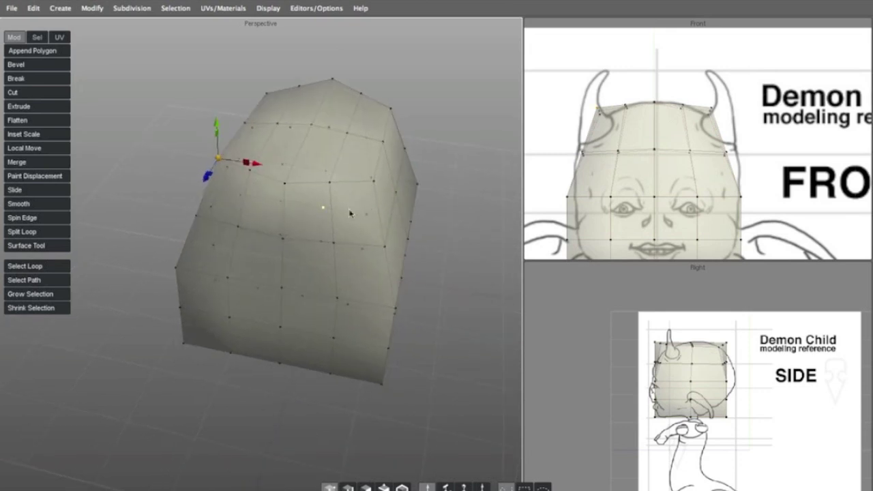
{"action": "mouse_move", "coordinate": [376, 184]}
{"action": "middle_mouse_down"}
{"action": "mouse_move", "coordinate": [368, 183]}
{"action": "mouse_move", "coordinate": [376, 188]}
{"action": "middle_mouse_up"}
{"action": "left_click_drag", "start_coordinate": [362, 189], "coordinate": [327, 163], "text": "alt"}
{"action": "middle_click_drag", "start_coordinate": [328, 164], "coordinate": [309, 150], "text": "alt"}
{"action": "middle_click_drag", "start_coordinate": [283, 177], "coordinate": [355, 210]}
{"action": "left_click", "coordinate": [164, 101]}
{"action": "left_click_drag", "start_coordinate": [187, 129], "coordinate": [186, 134], "text": "alt"}
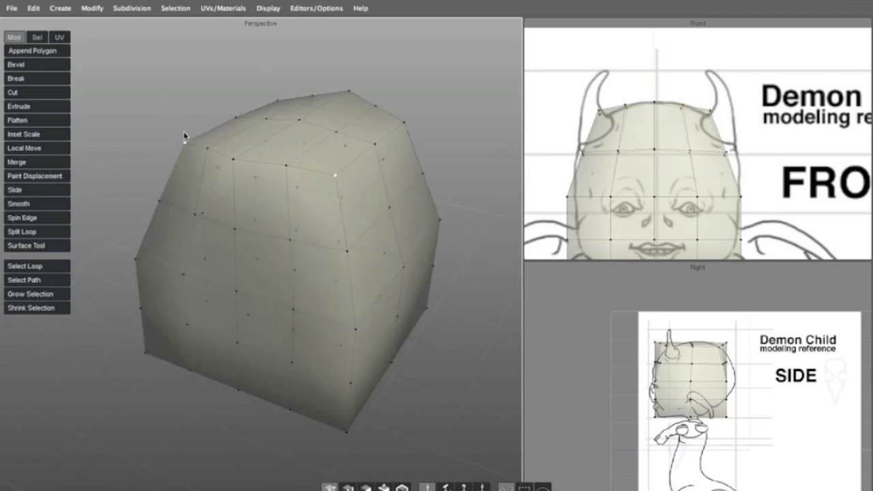
Open the mouse settings for the scroll wheel and keep Smooth assigned to Shift with Wheel Up
{"action": "left_click", "coordinate": [300, 10]}
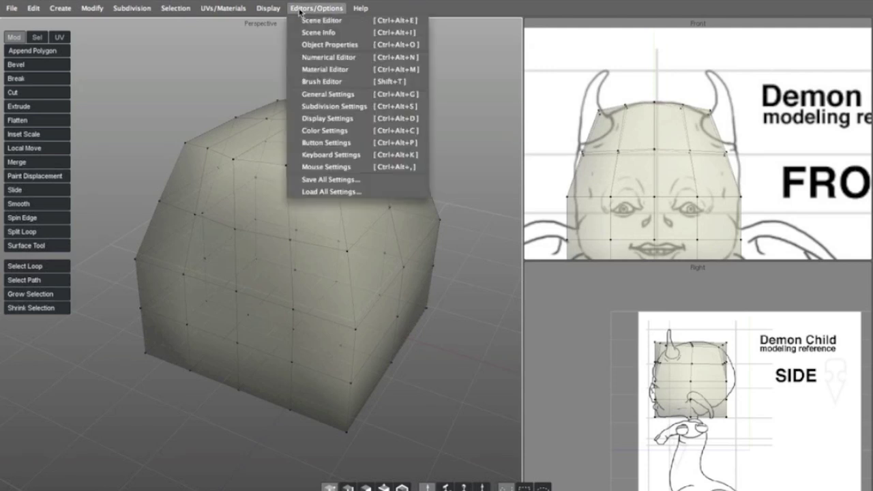
{"action": "left_click", "coordinate": [330, 169]}
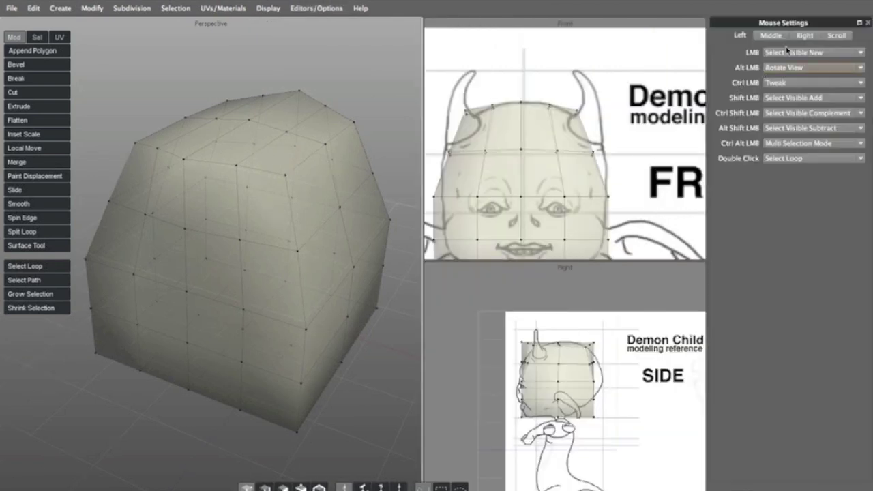
{"action": "left_click", "coordinate": [838, 36]}
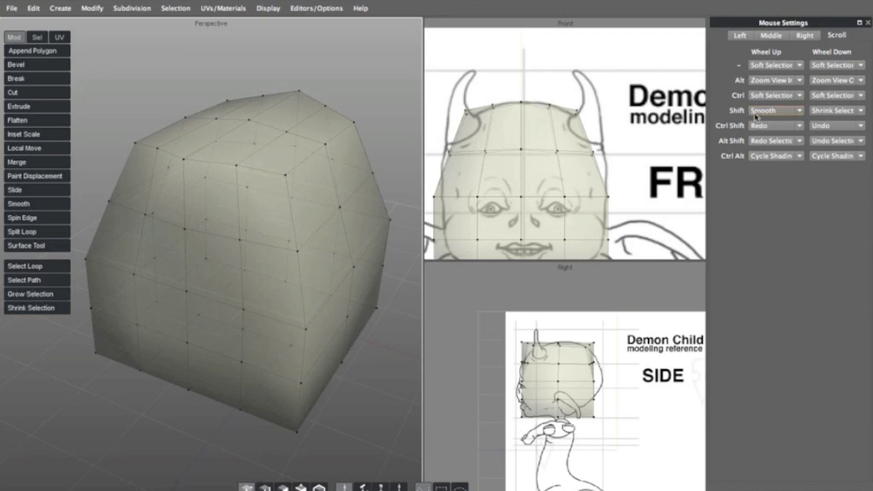
{"action": "left_click", "coordinate": [763, 113]}
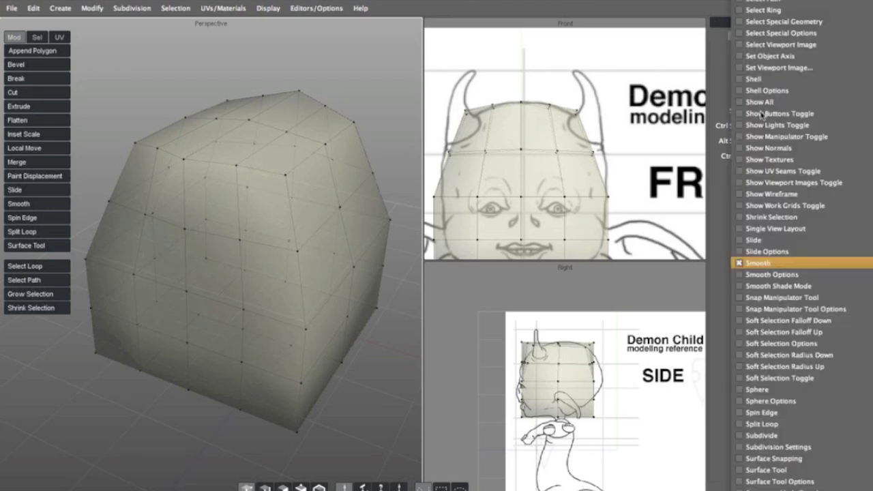
{"action": "left_click", "coordinate": [762, 260]}
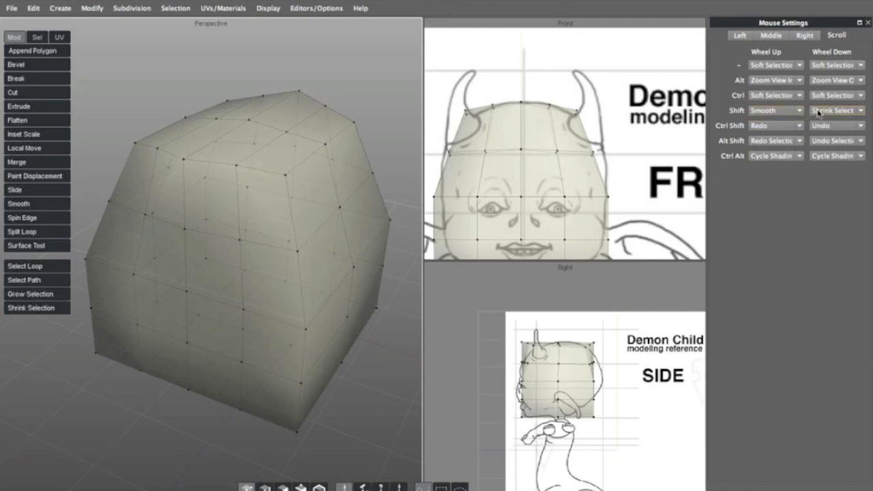
Assign Undo to Shift with Wheel Down and close the mouse settings
{"action": "left_click", "coordinate": [862, 111]}
{"action": "scroll", "coordinate": [764, 220], "scroll_direction": "down", "scroll_amount": 4}
{"action": "scroll", "coordinate": [764, 220], "scroll_direction": "up", "scroll_amount": 14}
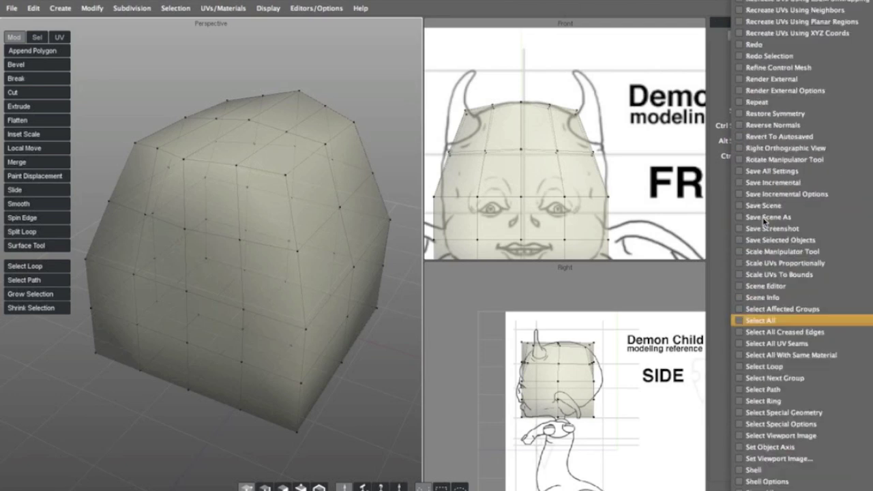
{"action": "scroll", "coordinate": [764, 221], "scroll_direction": "up", "scroll_amount": 14}
{"action": "scroll", "coordinate": [764, 220], "scroll_direction": "down", "scroll_amount": 20}
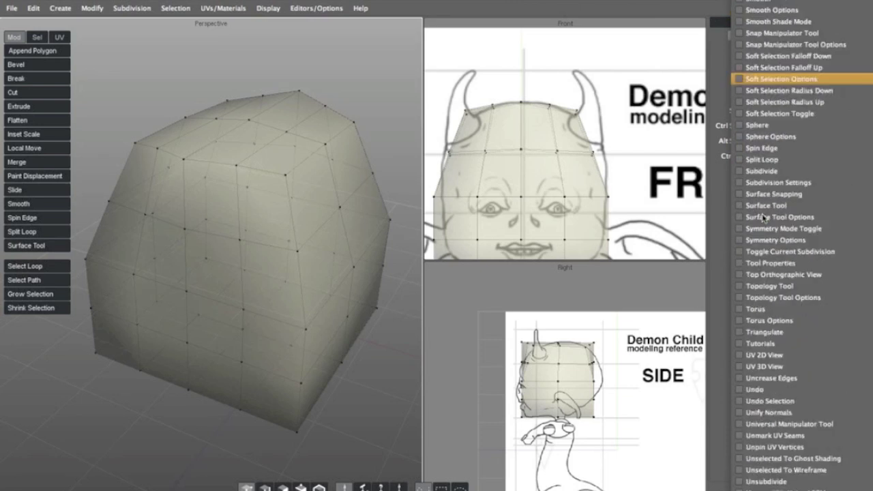
{"action": "scroll", "coordinate": [764, 219], "scroll_direction": "down", "scroll_amount": 2}
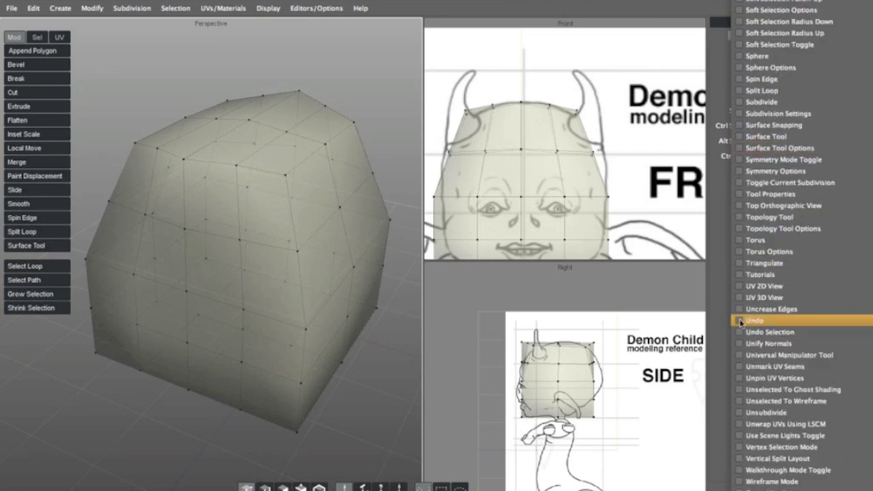
{"action": "left_click", "coordinate": [741, 321]}
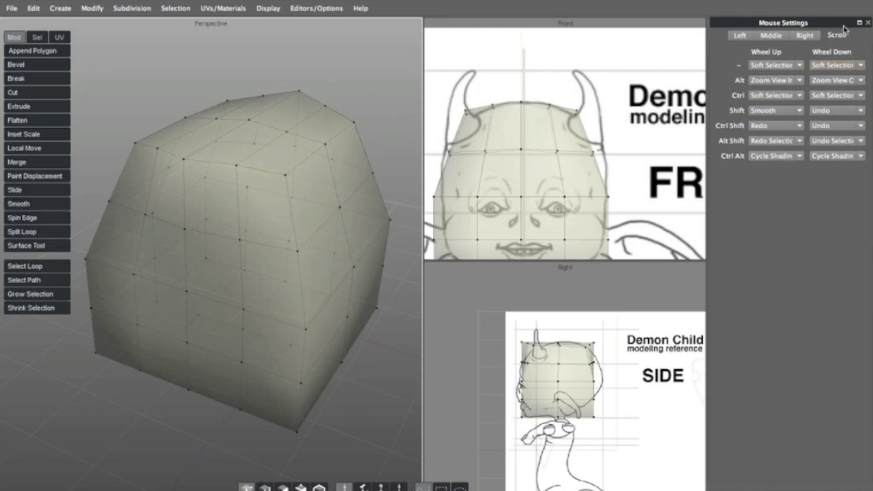
{"action": "left_click", "coordinate": [868, 22]}
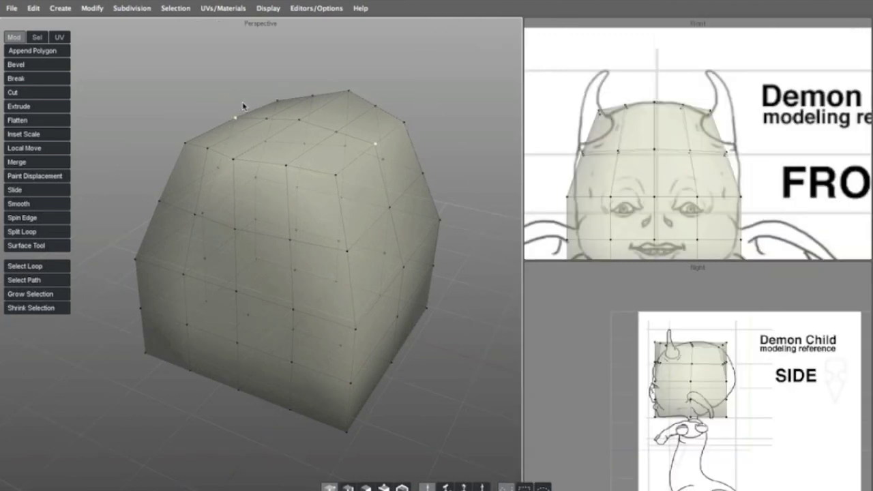
Maximize the perspective view, select the whole head object and smooth its mesh into a rounder form
{"action": "key", "text": "space"}
{"action": "middle_click_drag", "start_coordinate": [301, 198], "coordinate": [266, 201], "text": "alt"}
{"action": "key", "text": "f"}
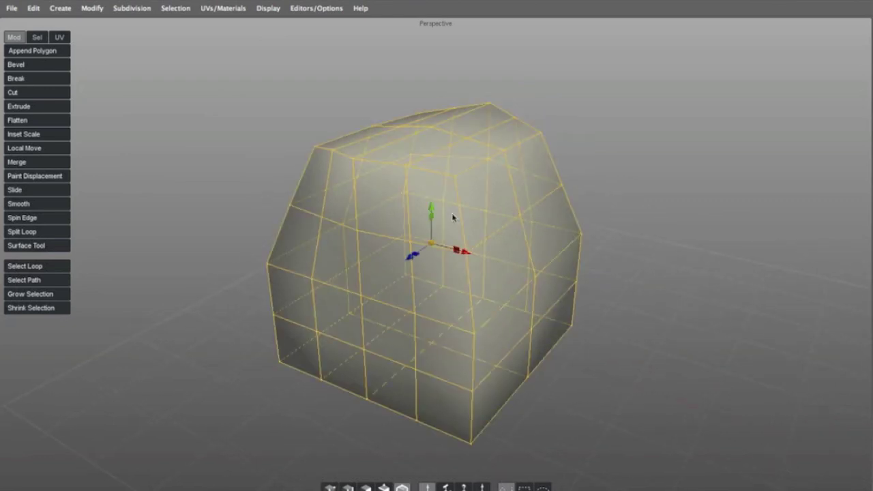
{"action": "key", "text": "c"}
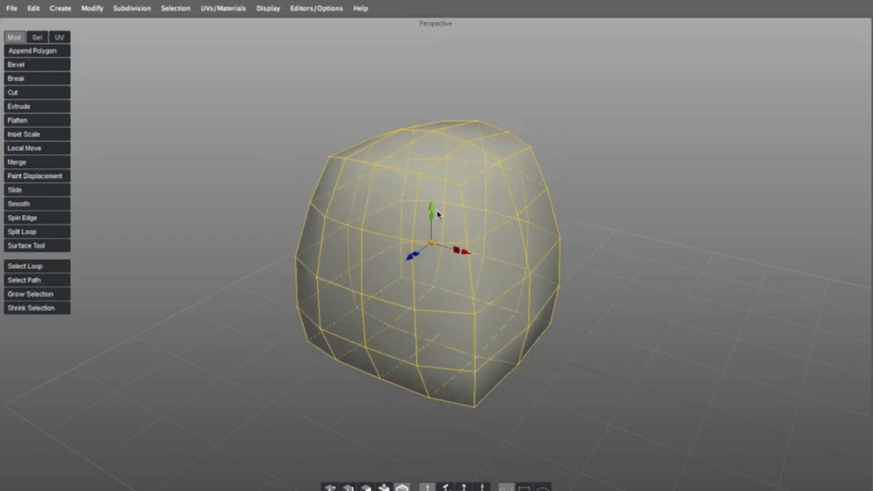
{"action": "key", "text": "ctrl+z"}
{"action": "mouse_move", "coordinate": [434, 215]}
{"action": "left_mouse_down", "text": "alt"}
{"action": "mouse_move", "coordinate": [339, 205]}
{"action": "mouse_move", "coordinate": [450, 222]}
{"action": "left_mouse_up", "text": "alt"}
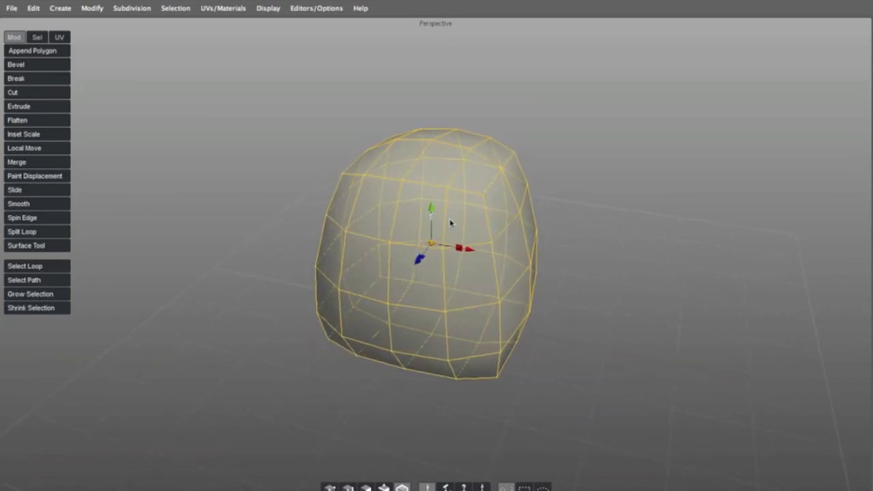
Use rectangle selection in vertex mode to pick the vertices at the head's lower side corner and smooth them
{"action": "key", "text": "a"}
{"action": "left_click", "coordinate": [497, 353]}
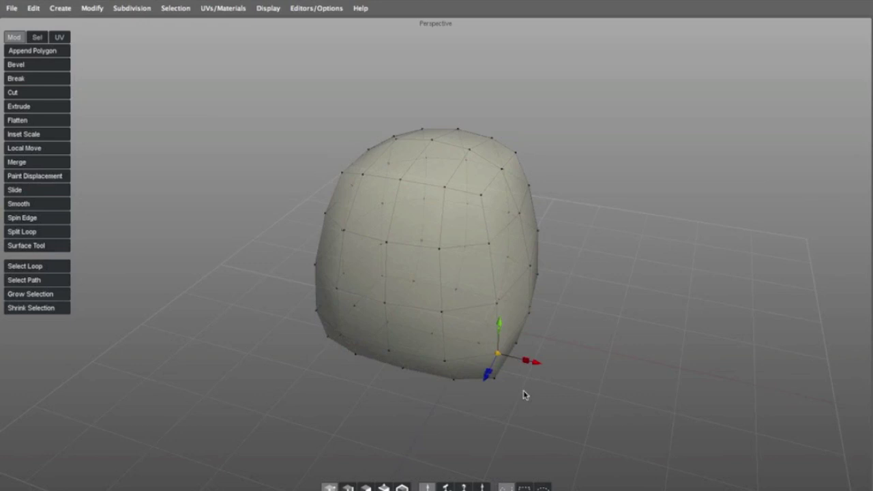
{"action": "left_click_drag", "start_coordinate": [524, 392], "coordinate": [482, 350], "text": "alt"}
{"action": "left_click", "coordinate": [524, 489]}
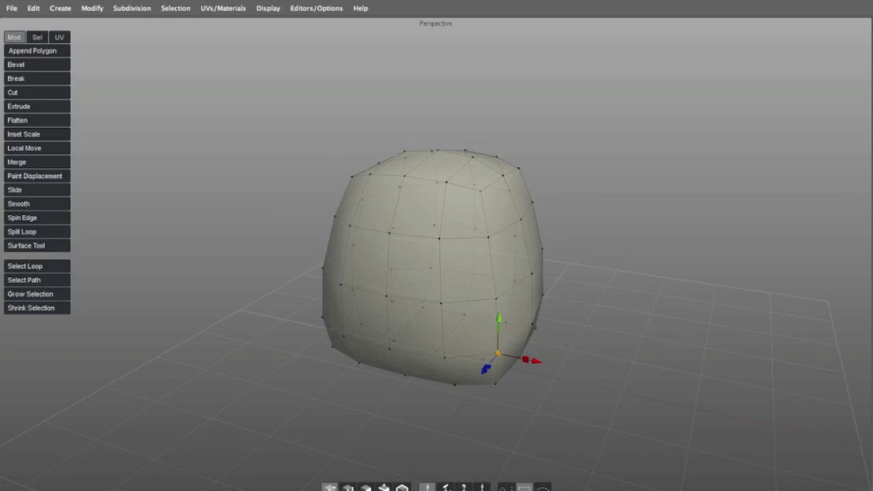
{"action": "left_click_drag", "start_coordinate": [450, 314], "coordinate": [563, 409]}
{"action": "left_click_drag", "start_coordinate": [498, 350], "coordinate": [535, 337], "text": "alt"}
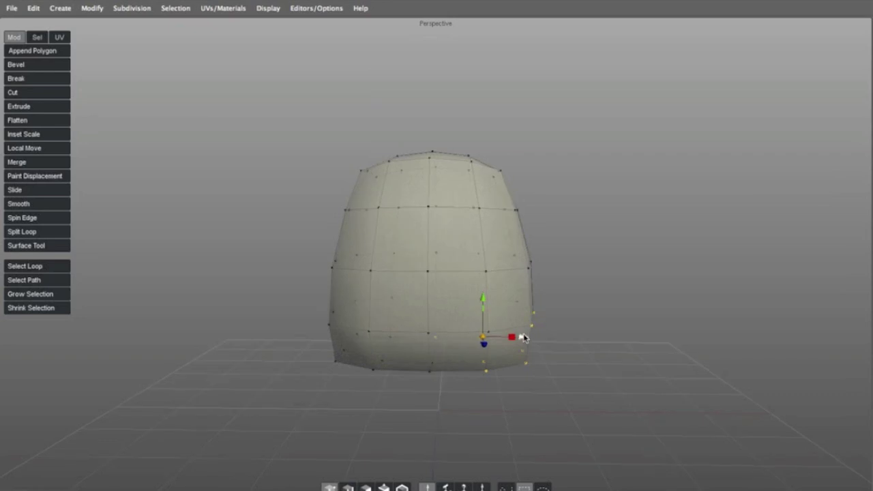
{"action": "key", "text": "shift+s"}
Reselect the lower corner vertices with a tighter rectangle and smooth them again
{"action": "left_click", "coordinate": [550, 370]}
{"action": "left_click_drag", "start_coordinate": [470, 294], "coordinate": [541, 381]}
{"action": "key", "text": "shift+s"}
{"action": "left_click", "coordinate": [561, 345]}
{"action": "left_click_drag", "start_coordinate": [588, 286], "coordinate": [523, 298], "text": "alt"}
{"action": "right_click_drag", "start_coordinate": [540, 268], "coordinate": [521, 242], "text": "alt"}
{"action": "middle_click_drag", "start_coordinate": [522, 242], "coordinate": [458, 249], "text": "alt"}
{"action": "left_click_drag", "start_coordinate": [458, 248], "coordinate": [463, 250], "text": "alt"}
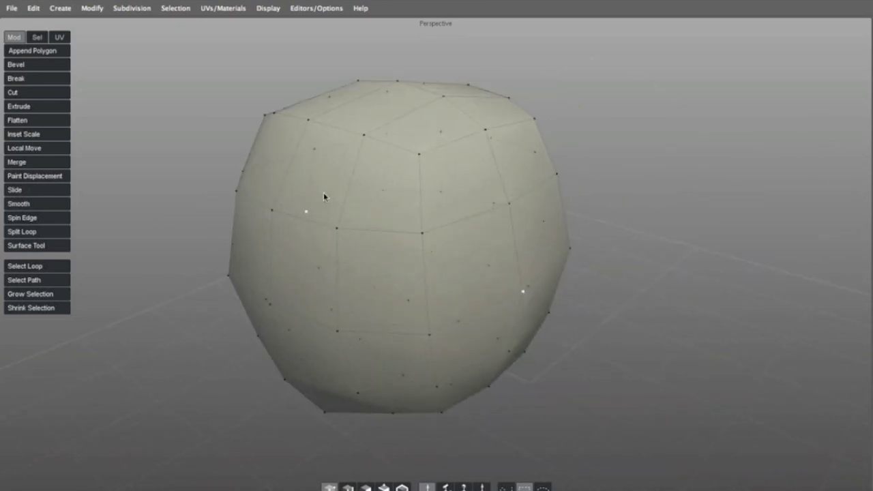
Return to the multi-view layout, turn on Soft Selection and select a vertex at the head's upper corner
{"action": "key", "text": "space"}
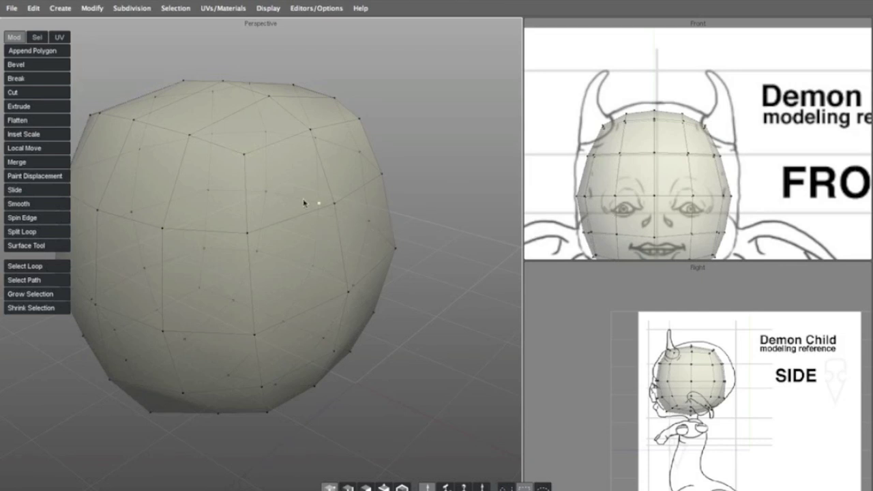
{"action": "left_click", "coordinate": [138, 11]}
{"action": "left_click", "coordinate": [134, 3]}
{"action": "left_click", "coordinate": [175, 9]}
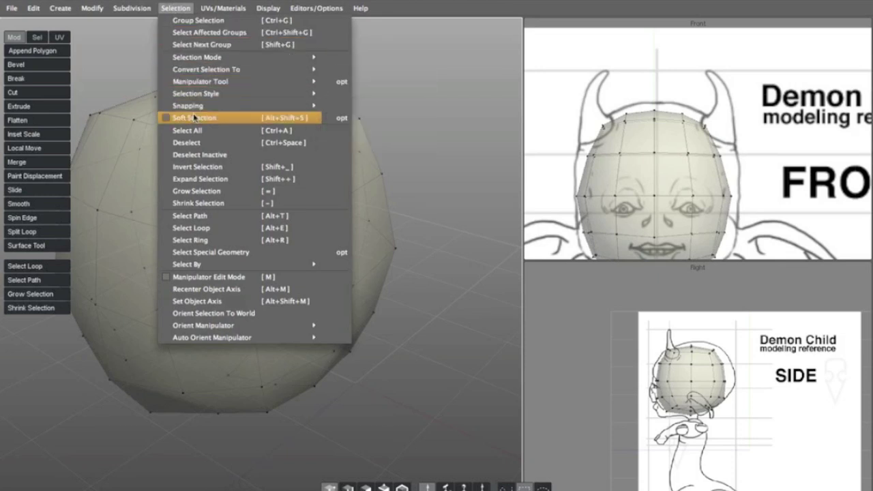
{"action": "left_click", "coordinate": [195, 118]}
{"action": "left_click", "coordinate": [253, 161]}
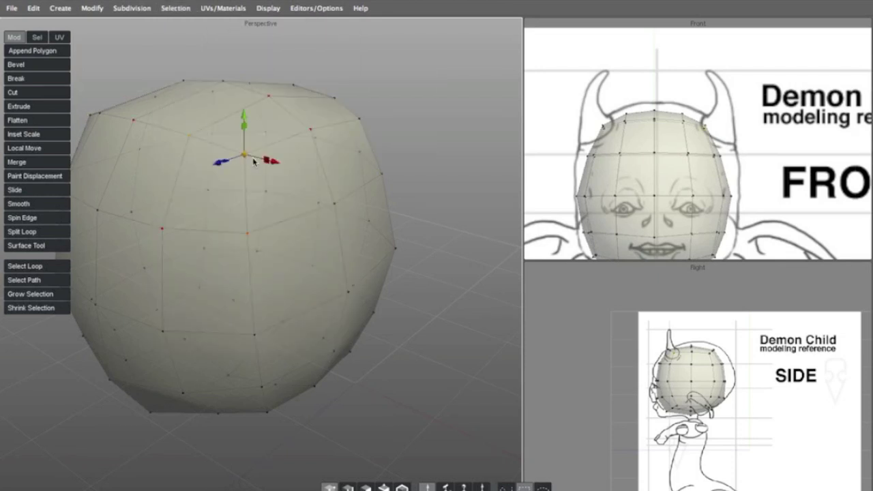
Vary the soft selection radius around the upper corner vertex and nudge the vertex slightly outward
{"action": "right_click_drag", "start_coordinate": [270, 157], "coordinate": [234, 115], "text": "alt"}
{"action": "middle_click_drag", "start_coordinate": [280, 130], "coordinate": [324, 139], "text": "alt"}
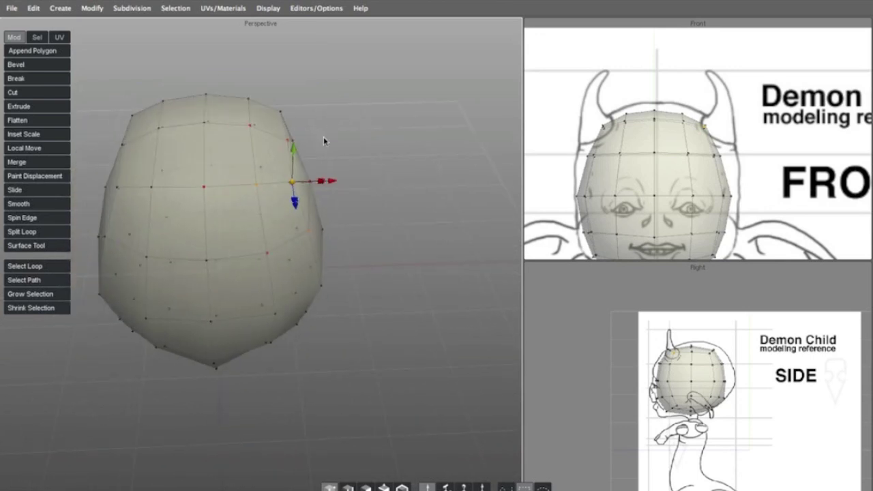
{"action": "left_click_drag", "start_coordinate": [288, 149], "coordinate": [280, 200], "text": "alt"}
{"action": "middle_click_drag", "start_coordinate": [282, 188], "coordinate": [361, 213], "text": "alt"}
{"action": "right_click_drag", "start_coordinate": [450, 185], "coordinate": [387, 162], "text": "alt"}
{"action": "middle_click_drag", "start_coordinate": [387, 163], "coordinate": [293, 171], "text": "alt"}
{"action": "left_click_drag", "start_coordinate": [292, 180], "coordinate": [278, 168], "text": "alt"}
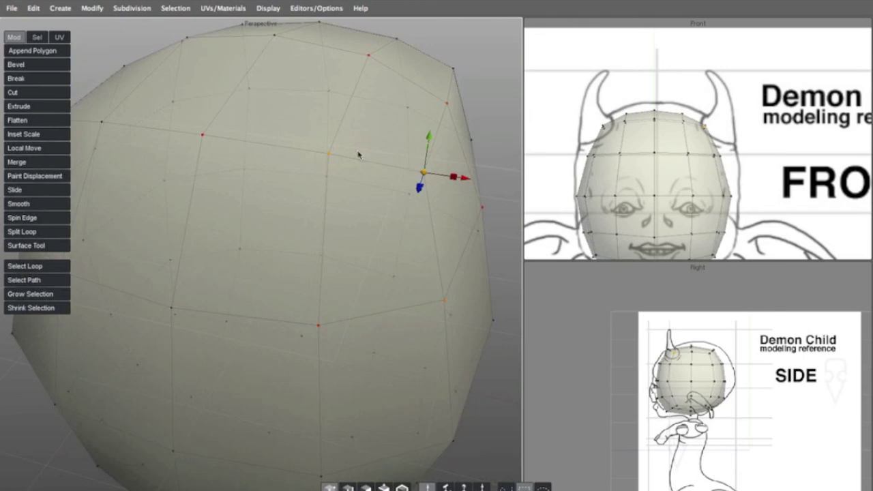
{"action": "right_click_drag", "start_coordinate": [358, 154], "coordinate": [280, 151], "text": "alt"}
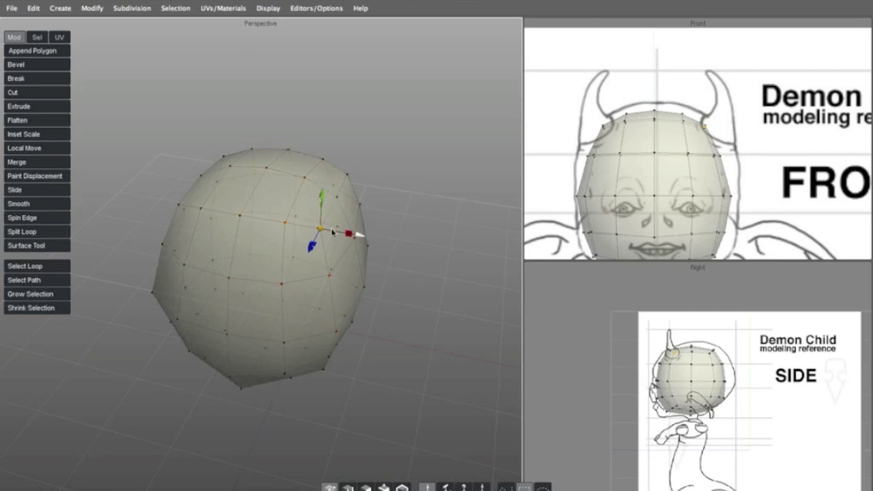
{"action": "left_click_drag", "start_coordinate": [321, 229], "coordinate": [324, 232]}
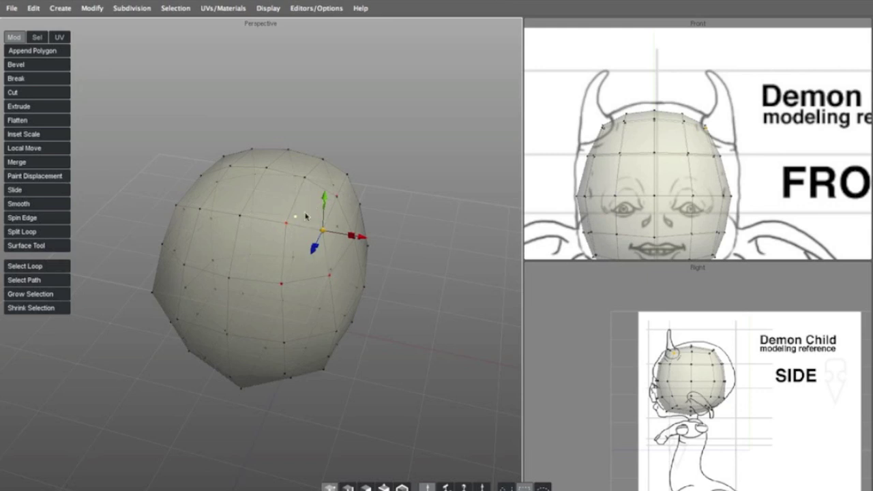
{"action": "left_click_drag", "start_coordinate": [325, 234], "coordinate": [328, 234]}
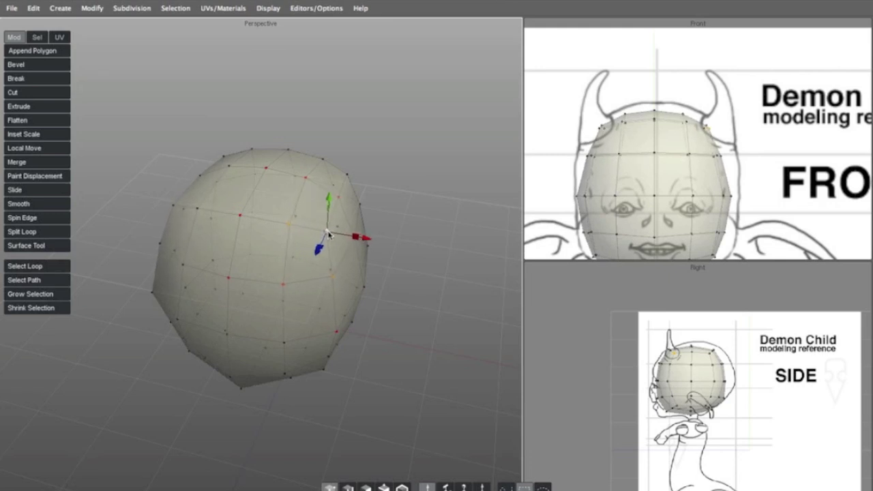
Maximize the front view and pull the upper side vertices outward toward the skull outline
{"action": "key", "text": "space"}
{"action": "middle_click_drag", "start_coordinate": [403, 209], "coordinate": [438, 133], "text": "alt"}
{"action": "right_click_drag", "start_coordinate": [457, 116], "coordinate": [403, 121], "text": "alt"}
{"action": "middle_click_drag", "start_coordinate": [377, 182], "coordinate": [370, 139], "text": "alt"}
{"action": "right_click_drag", "start_coordinate": [371, 139], "coordinate": [426, 127], "text": "alt"}
{"action": "middle_click_drag", "start_coordinate": [426, 127], "coordinate": [433, 152], "text": "alt"}
{"action": "left_click_drag", "start_coordinate": [529, 136], "coordinate": [553, 139]}
{"action": "left_click", "coordinate": [517, 88]}
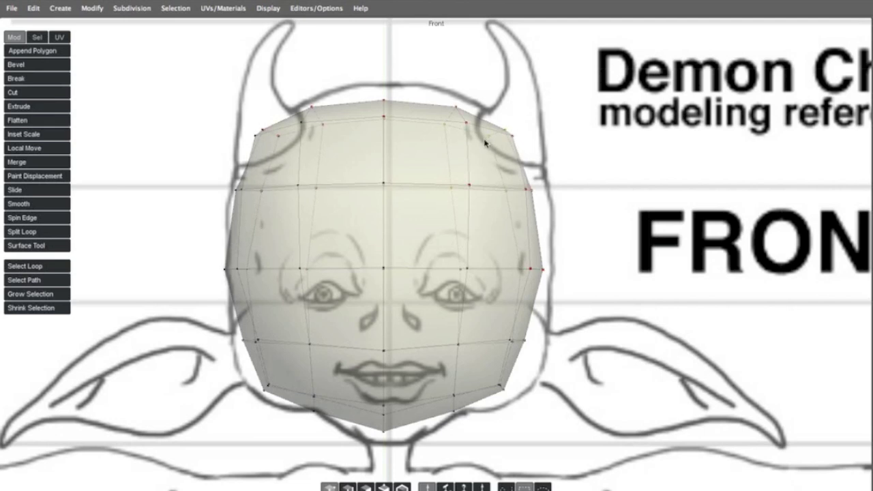
{"action": "left_click_drag", "start_coordinate": [484, 142], "coordinate": [497, 138]}
Raise the top centre of the head to the crown outline and adjust the neighbouring upper vertices to the curve
{"action": "left_click_drag", "start_coordinate": [390, 103], "coordinate": [390, 91]}
{"action": "left_click", "coordinate": [510, 121]}
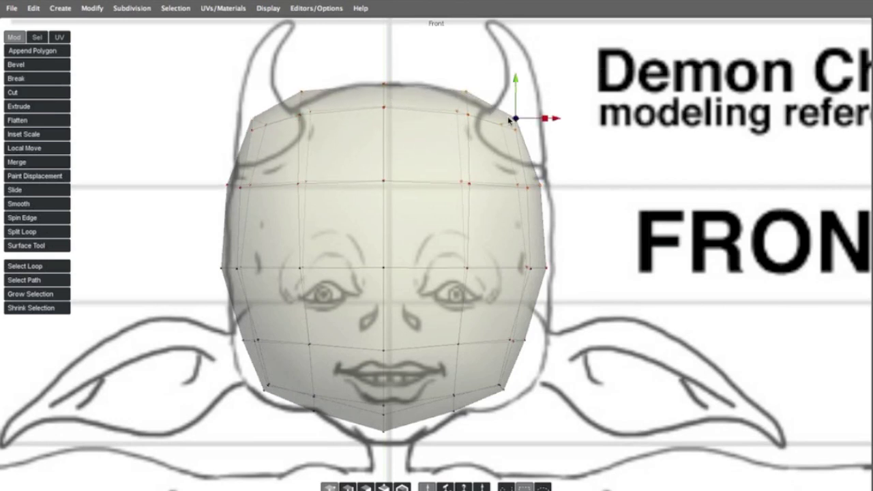
{"action": "left_click", "coordinate": [556, 142]}
{"action": "left_click_drag", "start_coordinate": [517, 120], "coordinate": [515, 128]}
{"action": "left_click_drag", "start_coordinate": [385, 101], "coordinate": [386, 96]}
{"action": "left_click_drag", "start_coordinate": [469, 106], "coordinate": [465, 105]}
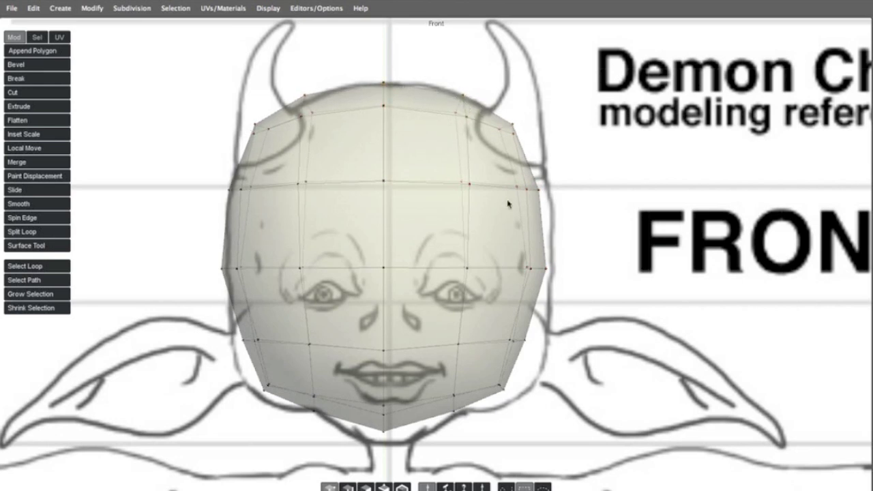
Pull the side vertices at eye and mouth level outward to widen the temples and cheeks
{"action": "left_click_drag", "start_coordinate": [529, 265], "coordinate": [545, 266]}
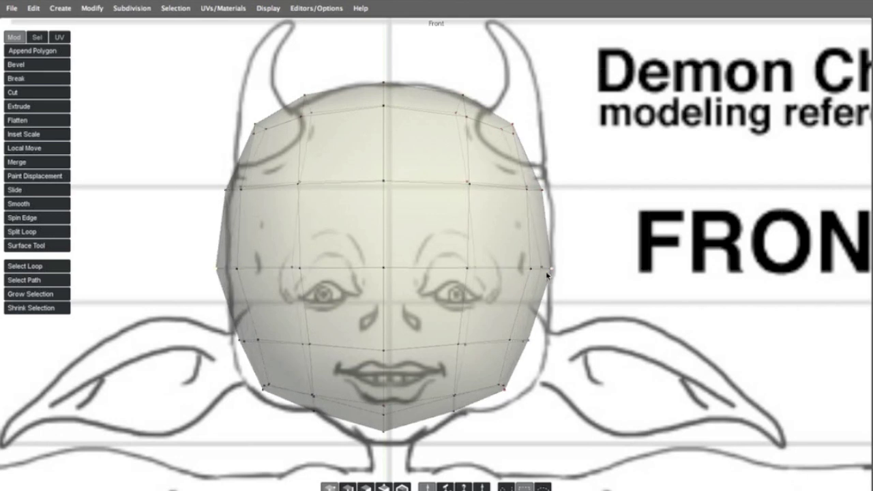
{"action": "left_click", "coordinate": [512, 348]}
{"action": "left_click", "coordinate": [574, 364]}
{"action": "left_click_drag", "start_coordinate": [506, 348], "coordinate": [529, 349]}
Lower the chin vertices and adjust the jaw vertices to follow the reference jawline
{"action": "left_click_drag", "start_coordinate": [384, 413], "coordinate": [383, 430]}
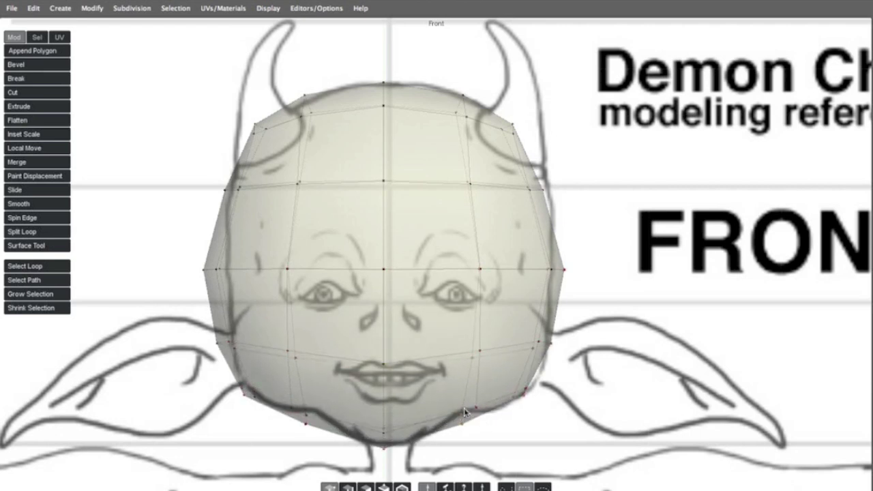
{"action": "left_click_drag", "start_coordinate": [462, 422], "coordinate": [460, 418]}
{"action": "left_click_drag", "start_coordinate": [520, 393], "coordinate": [520, 403]}
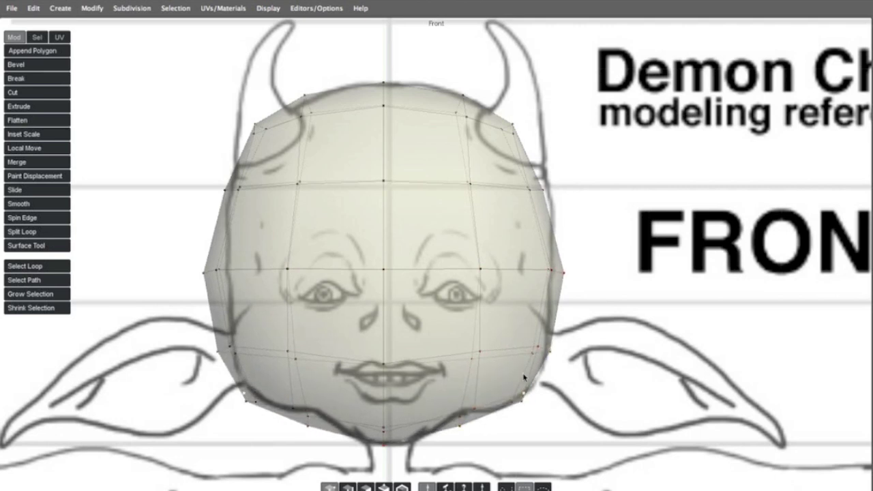
{"action": "left_click_drag", "start_coordinate": [310, 431], "coordinate": [311, 420]}
{"action": "left_click", "coordinate": [461, 414]}
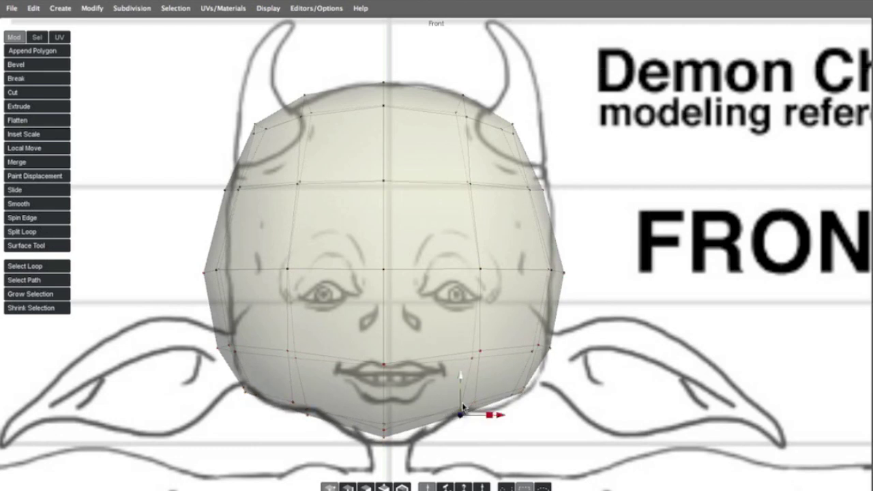
Lower the inner jaw vertices and the chin's centre vertex in the front view to match the reference chin line
{"action": "left_click", "coordinate": [502, 439]}
{"action": "left_click_drag", "start_coordinate": [465, 412], "coordinate": [466, 423]}
{"action": "left_click_drag", "start_coordinate": [389, 430], "coordinate": [391, 436]}
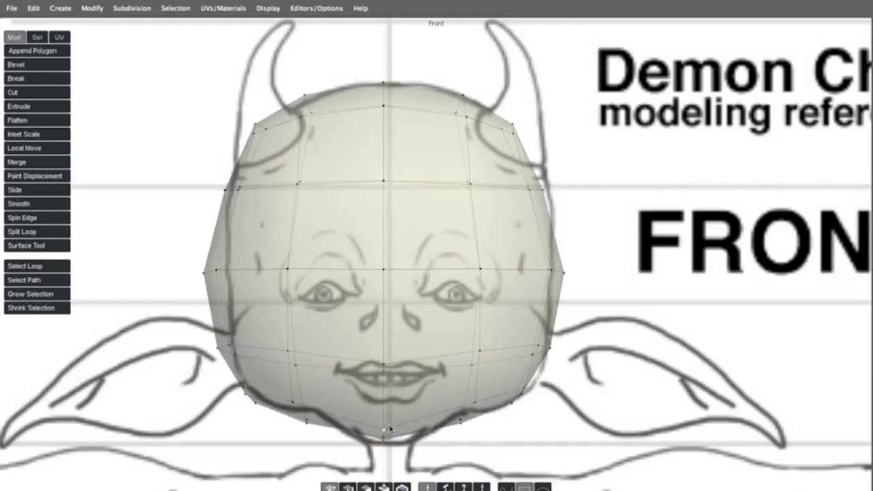
{"action": "left_click", "coordinate": [461, 417]}
Maximize the right view and pull the head's rear centre vertex back and up to the skull outline
{"action": "key", "text": "space"}
{"action": "key", "text": "space"}
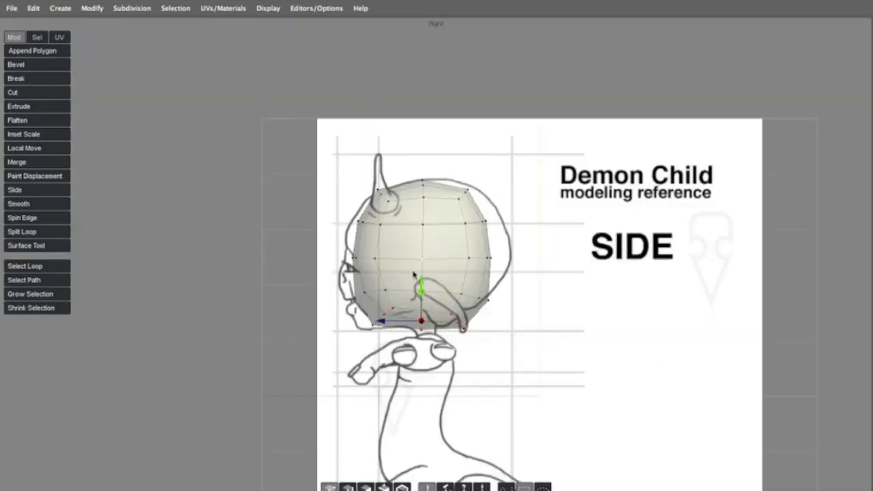
{"action": "key", "text": "f"}
{"action": "right_click_drag", "start_coordinate": [397, 265], "coordinate": [480, 249], "text": "alt"}
{"action": "middle_click_drag", "start_coordinate": [441, 231], "coordinate": [460, 220], "text": "alt"}
{"action": "right_click_drag", "start_coordinate": [460, 220], "coordinate": [446, 229], "text": "alt"}
{"action": "middle_click_drag", "start_coordinate": [446, 229], "coordinate": [420, 235], "text": "alt"}
{"action": "key", "text": "a"}
{"action": "key", "text": "f"}
{"action": "key", "text": "a"}
{"action": "middle_click_drag", "start_coordinate": [550, 251], "coordinate": [561, 248]}
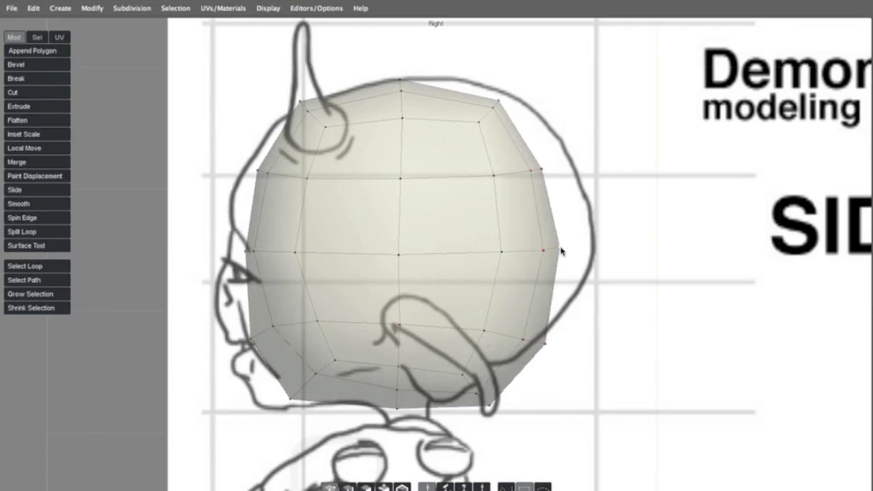
{"action": "key", "text": "ctrl+z"}
{"action": "left_click", "coordinate": [597, 254]}
{"action": "middle_click_drag", "start_coordinate": [563, 245], "coordinate": [595, 227]}
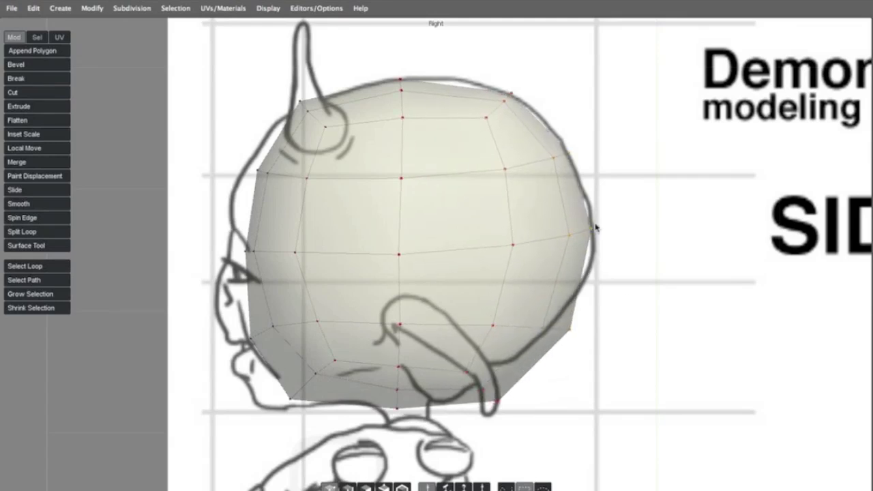
Adjust the nape, rear and crown vertices to the side reference's skull outline
{"action": "left_click", "coordinate": [566, 329]}
{"action": "left_click", "coordinate": [580, 370]}
{"action": "middle_click_drag", "start_coordinate": [568, 338], "coordinate": [558, 325]}
{"action": "middle_click_drag", "start_coordinate": [585, 234], "coordinate": [601, 233]}
{"action": "middle_click_drag", "start_coordinate": [403, 92], "coordinate": [402, 86]}
Pull the brow, mouth and chin vertices forward to the reference face profile in the side view
{"action": "middle_click_drag", "start_coordinate": [246, 253], "coordinate": [219, 246]}
{"action": "left_click", "coordinate": [309, 318]}
{"action": "left_click", "coordinate": [225, 444]}
{"action": "middle_click_drag", "start_coordinate": [321, 368], "coordinate": [281, 394]}
{"action": "middle_click_drag", "start_coordinate": [291, 347], "coordinate": [219, 342]}
{"action": "middle_click_drag", "start_coordinate": [224, 258], "coordinate": [221, 255]}
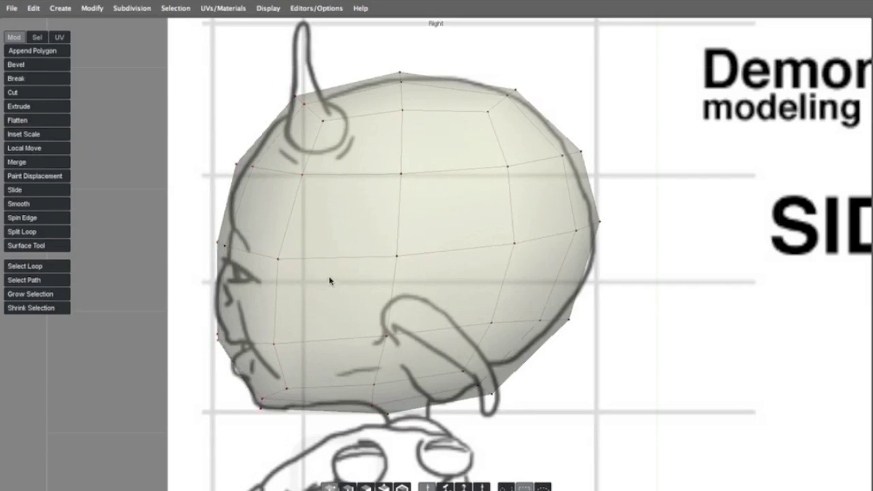
Reposition the vertices on the head's underside and lower rear to follow the reference's jaw and nape
{"action": "middle_click_drag", "start_coordinate": [385, 410], "coordinate": [384, 398]}
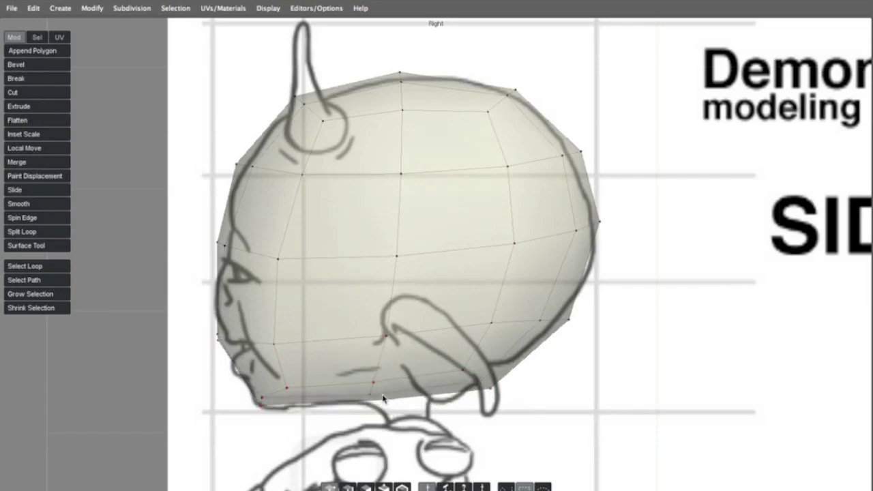
{"action": "middle_click_drag", "start_coordinate": [476, 396], "coordinate": [471, 394]}
{"action": "left_click_drag", "start_coordinate": [470, 395], "coordinate": [441, 398]}
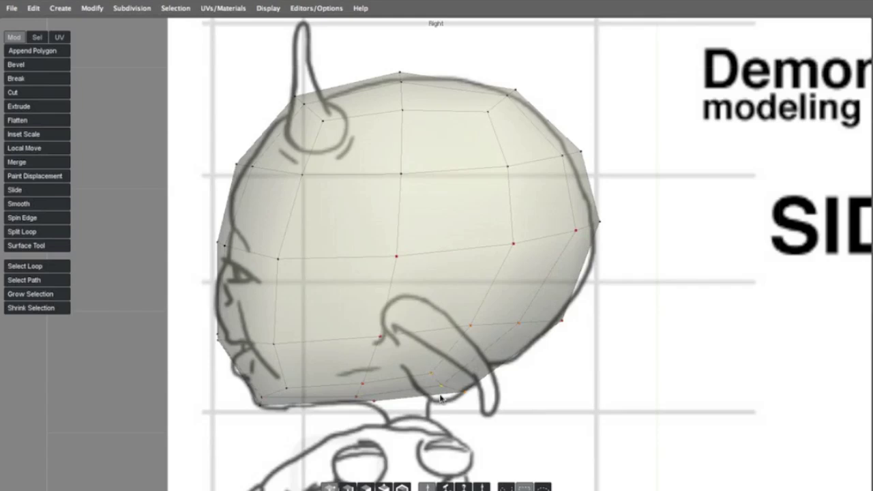
{"action": "left_click_drag", "start_coordinate": [373, 401], "coordinate": [380, 414]}
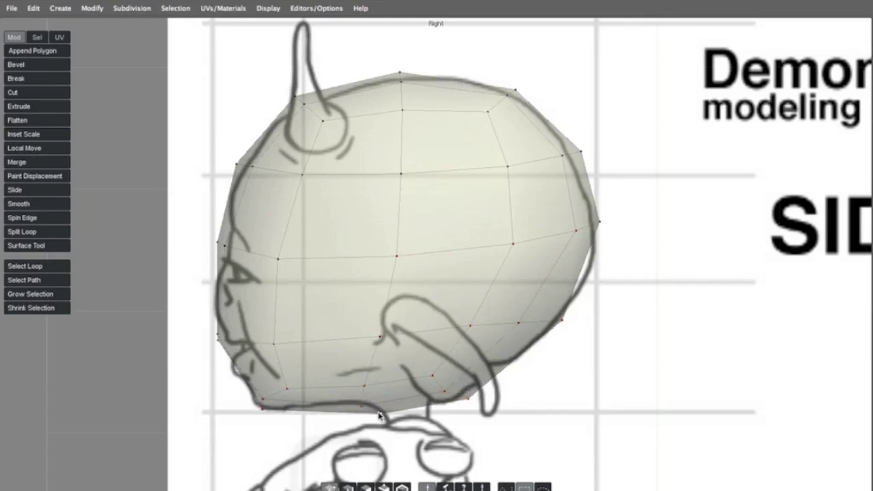
Subdivide the head, comparing the smoothed form and the unsmoothed cage against the side reference
{"action": "key", "text": "c"}
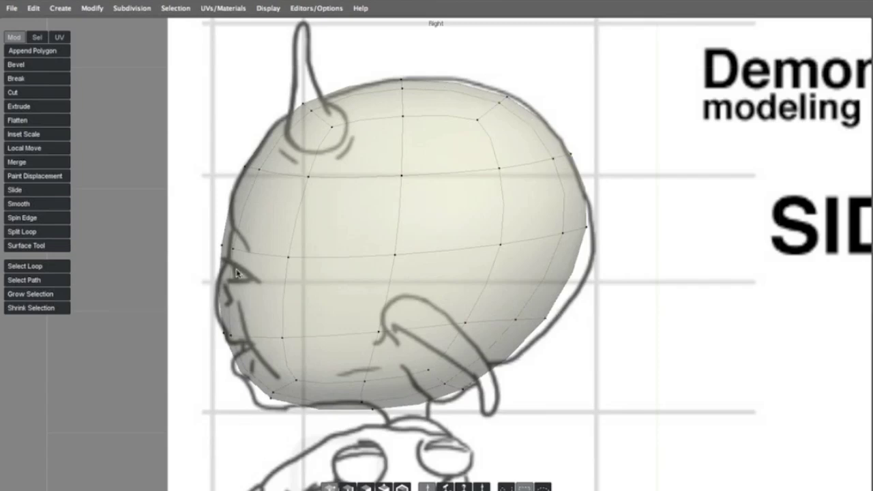
{"action": "key", "text": "v"}
{"action": "key", "text": "c"}
{"action": "key", "text": "v"}
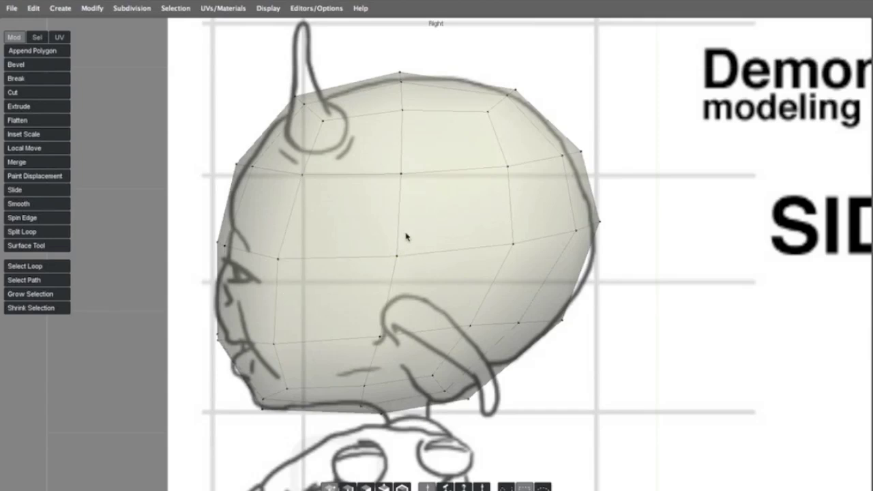
{"action": "key", "text": "c"}
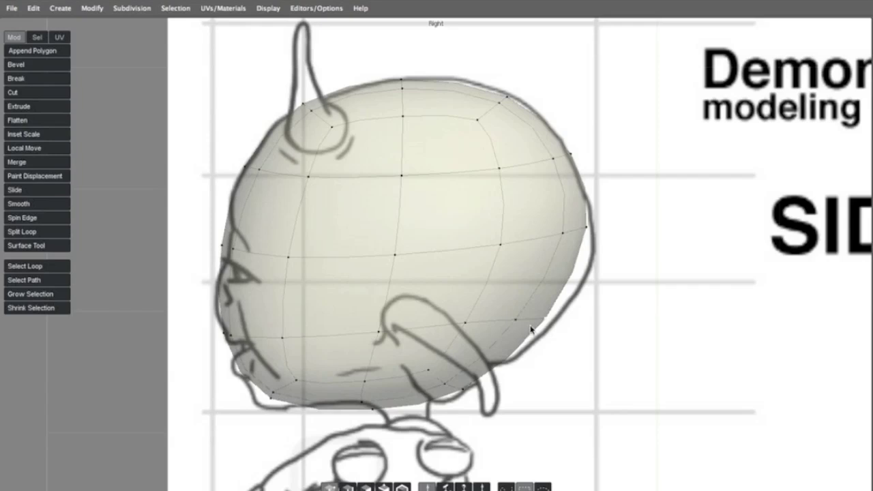
Pull the smoothed head's nape, chin and mouth vertices out to the side reference outline
{"action": "mouse_move", "coordinate": [542, 320]}
{"action": "left_mouse_down"}
{"action": "mouse_move", "coordinate": [560, 320]}
{"action": "mouse_move", "coordinate": [551, 318]}
{"action": "left_mouse_up"}
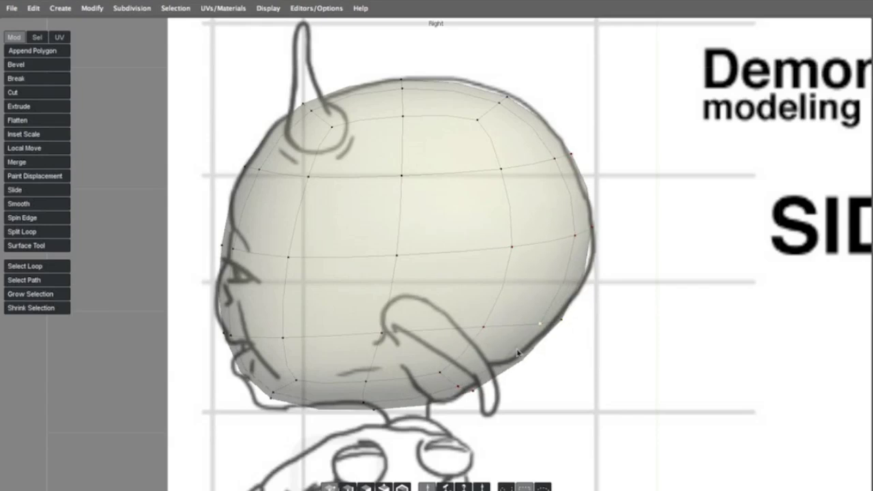
{"action": "left_click_drag", "start_coordinate": [477, 391], "coordinate": [469, 388]}
{"action": "left_click_drag", "start_coordinate": [271, 398], "coordinate": [256, 407]}
{"action": "left_click_drag", "start_coordinate": [219, 347], "coordinate": [233, 339]}
{"action": "mouse_move", "coordinate": [228, 243]}
{"action": "left_mouse_down"}
{"action": "mouse_move", "coordinate": [221, 238]}
{"action": "mouse_move", "coordinate": [233, 244]}
{"action": "left_mouse_up"}
{"action": "left_click", "coordinate": [178, 278]}
{"action": "left_click_drag", "start_coordinate": [217, 330], "coordinate": [206, 324]}
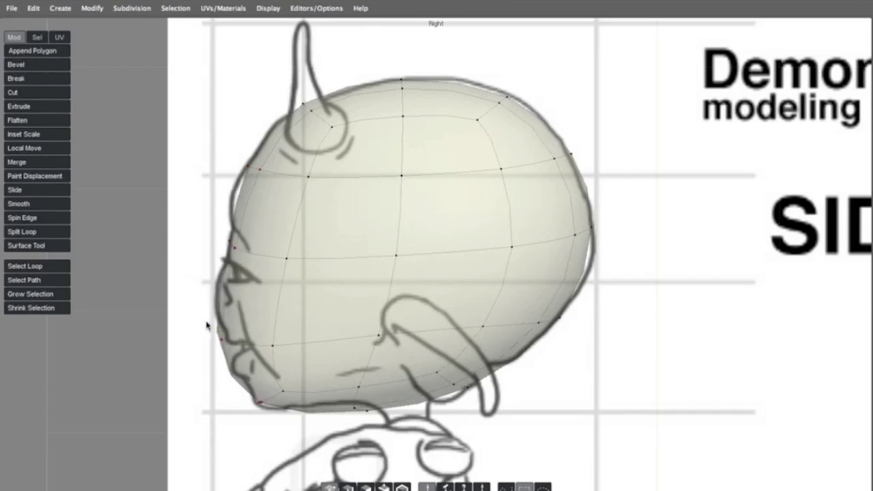
Move the forehead vertices onto the reference profile and raise the rear crown vertices to the skull line
{"action": "left_click_drag", "start_coordinate": [248, 167], "coordinate": [240, 170]}
{"action": "left_click_drag", "start_coordinate": [305, 99], "coordinate": [303, 104]}
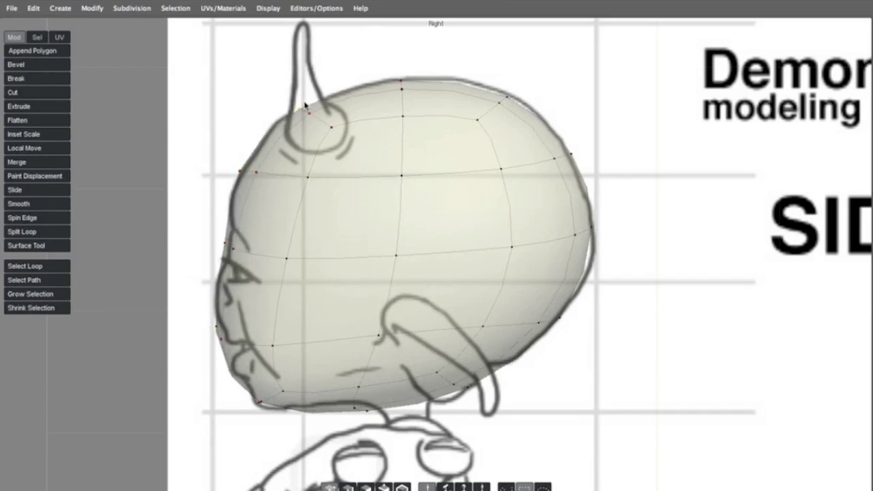
{"action": "left_click_drag", "start_coordinate": [500, 97], "coordinate": [500, 90]}
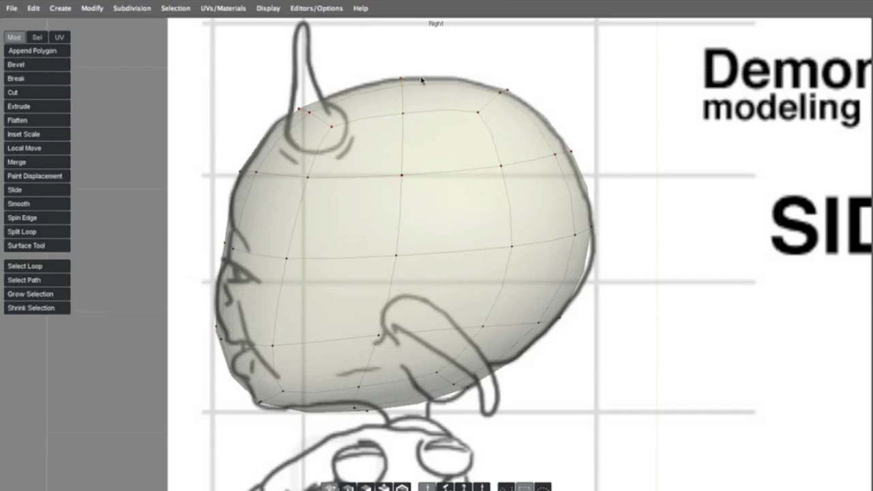
Fine-tune the rear, nape, underside and chin vertices to the side reference outline
{"action": "left_click_drag", "start_coordinate": [567, 321], "coordinate": [566, 319]}
{"action": "left_click_drag", "start_coordinate": [583, 237], "coordinate": [591, 236]}
{"action": "left_click_drag", "start_coordinate": [453, 385], "coordinate": [455, 393]}
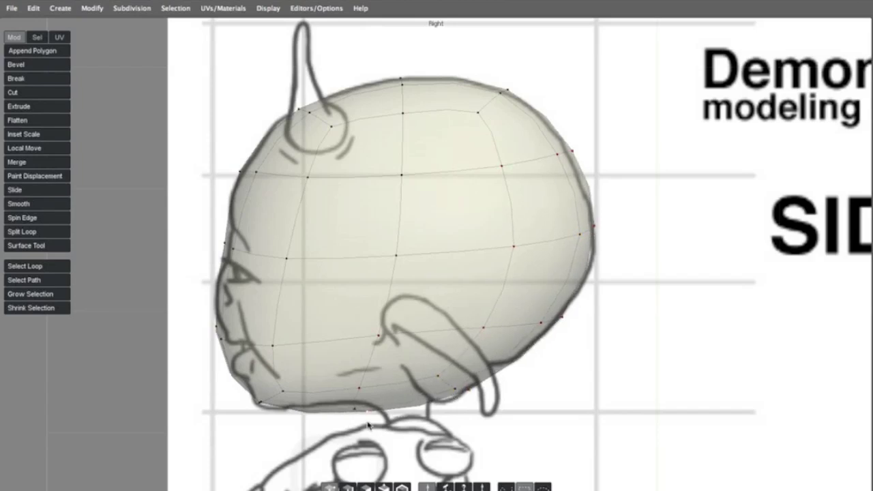
{"action": "left_click_drag", "start_coordinate": [359, 411], "coordinate": [352, 403]}
{"action": "left_click_drag", "start_coordinate": [262, 403], "coordinate": [266, 408]}
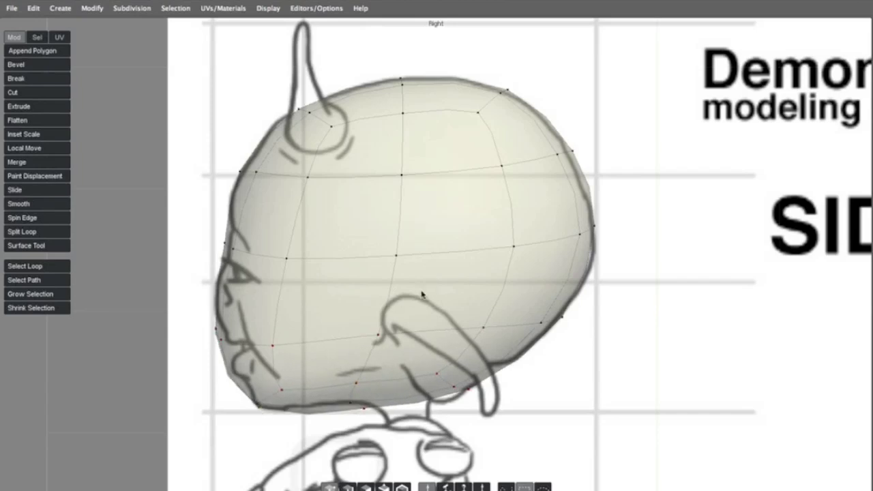
Maximize the front view, adjust the temple and cheek vertices, and shape the jaw and chin to the reference
{"action": "scroll", "coordinate": [331, 292], "scroll_direction": "down", "scroll_amount": 7}
{"action": "middle_click_drag", "start_coordinate": [352, 296], "coordinate": [289, 213], "text": "alt"}
{"action": "scroll", "coordinate": [311, 214], "scroll_direction": "down", "scroll_amount": 6}
{"action": "scroll", "coordinate": [312, 214], "scroll_direction": "up", "scroll_amount": 3}
{"action": "key", "text": "space"}
{"action": "key", "text": "space"}
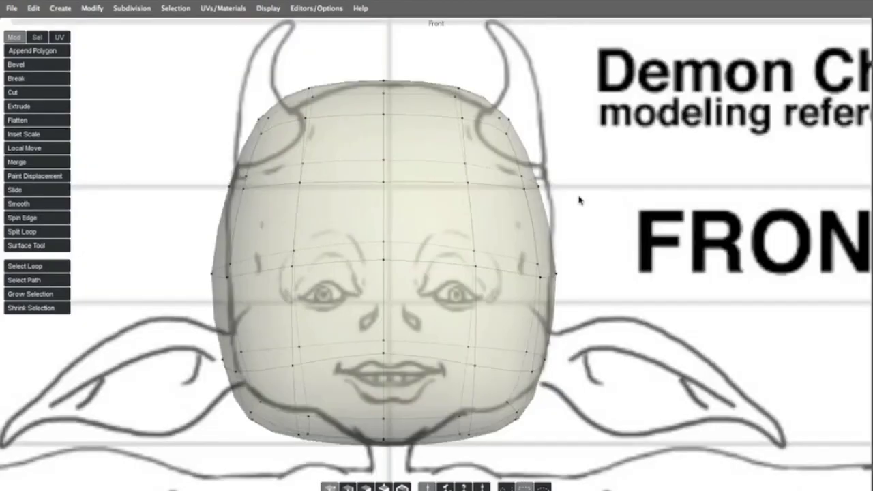
{"action": "scroll", "coordinate": [578, 200], "scroll_direction": "down", "scroll_amount": 4}
{"action": "middle_click_drag", "start_coordinate": [551, 203], "coordinate": [549, 170], "text": "alt"}
{"action": "scroll", "coordinate": [549, 171], "scroll_direction": "up", "scroll_amount": 2}
{"action": "left_click_drag", "start_coordinate": [513, 164], "coordinate": [519, 160]}
{"action": "left_click_drag", "start_coordinate": [528, 229], "coordinate": [514, 226]}
{"action": "left_click_drag", "start_coordinate": [458, 365], "coordinate": [450, 338]}
{"action": "left_click_drag", "start_coordinate": [394, 351], "coordinate": [394, 375]}
{"action": "left_click_drag", "start_coordinate": [455, 353], "coordinate": [448, 340]}
Adjust the jaw corners and pull the side vertices at eye and temple level toward the front reference outline
{"action": "left_click_drag", "start_coordinate": [507, 311], "coordinate": [518, 325]}
{"action": "left_click_drag", "start_coordinate": [499, 336], "coordinate": [502, 342]}
{"action": "left_click_drag", "start_coordinate": [520, 227], "coordinate": [522, 230]}
{"action": "left_click_drag", "start_coordinate": [514, 152], "coordinate": [527, 162]}
{"action": "left_click_drag", "start_coordinate": [254, 158], "coordinate": [258, 158]}
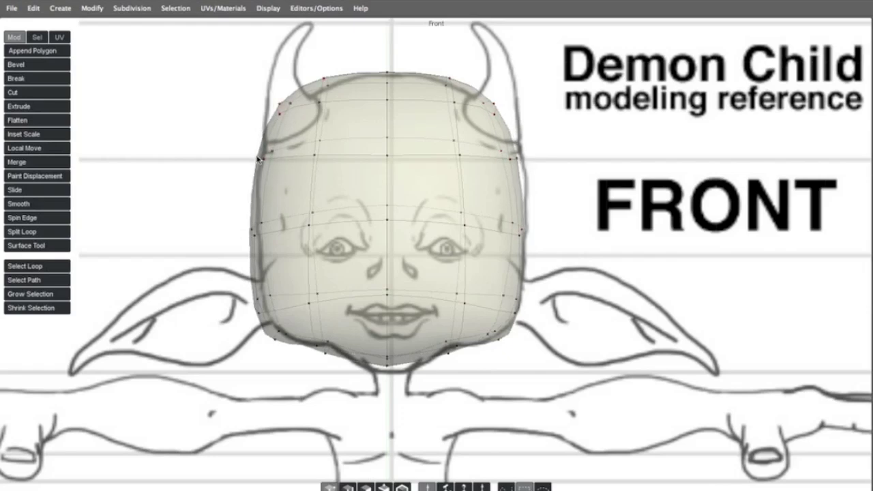
{"action": "left_click_drag", "start_coordinate": [518, 167], "coordinate": [524, 168]}
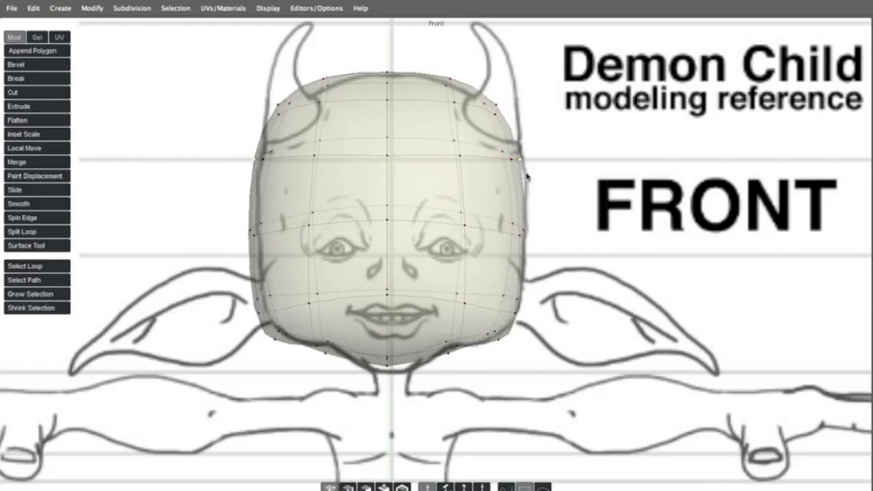
Select the front viewport reference image and shift it slightly left so its centre line matches the head's centre
{"action": "right_click_drag", "start_coordinate": [526, 176], "coordinate": [435, 188], "text": "alt"}
{"action": "middle_click_drag", "start_coordinate": [438, 187], "coordinate": [448, 131], "text": "alt"}
{"action": "right_click_drag", "start_coordinate": [448, 131], "coordinate": [443, 184], "text": "alt"}
{"action": "middle_click_drag", "start_coordinate": [442, 183], "coordinate": [428, 161], "text": "alt"}
{"action": "right_click_drag", "start_coordinate": [428, 161], "coordinate": [503, 150], "text": "alt"}
{"action": "middle_click_drag", "start_coordinate": [503, 150], "coordinate": [543, 315], "text": "alt"}
{"action": "scroll", "coordinate": [543, 315], "scroll_direction": "down", "scroll_amount": 8}
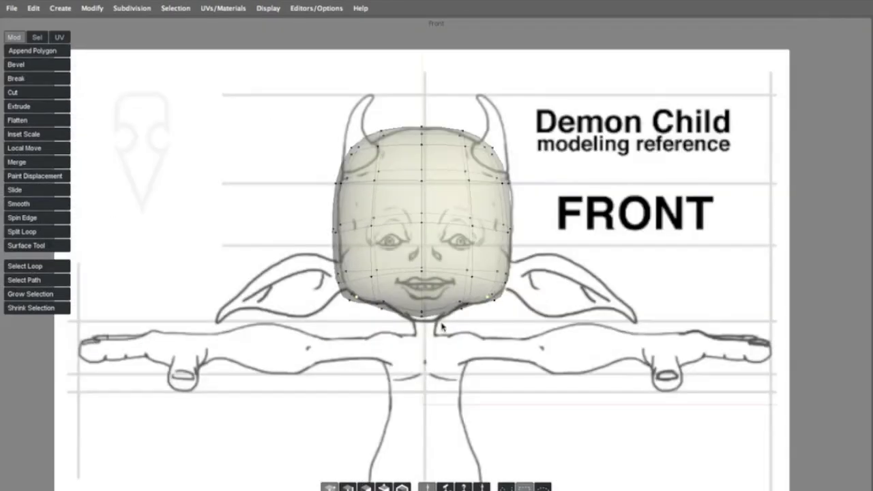
{"action": "left_click", "coordinate": [269, 8]}
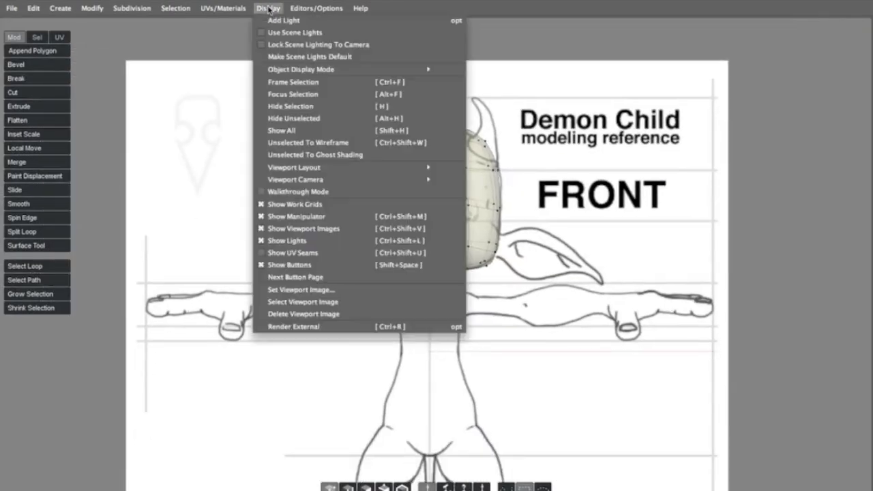
{"action": "left_click", "coordinate": [290, 304]}
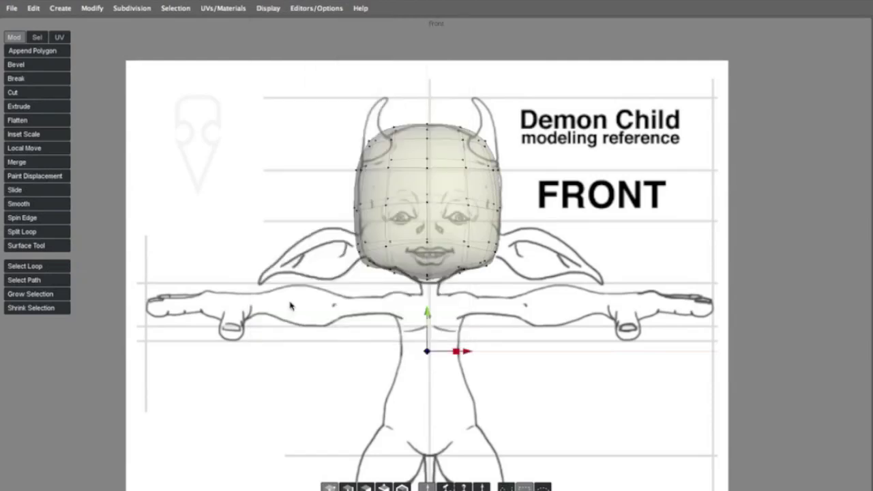
{"action": "right_click_drag", "start_coordinate": [425, 261], "coordinate": [468, 253], "text": "alt"}
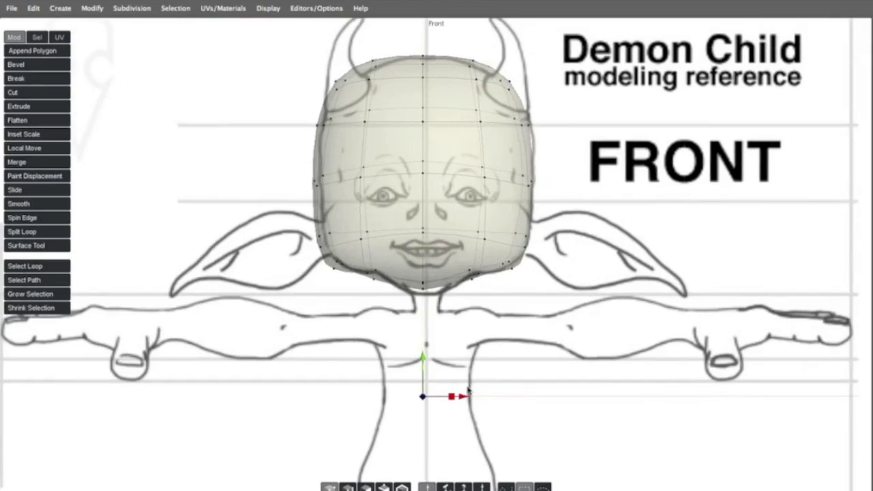
{"action": "left_click_drag", "start_coordinate": [464, 396], "coordinate": [461, 394]}
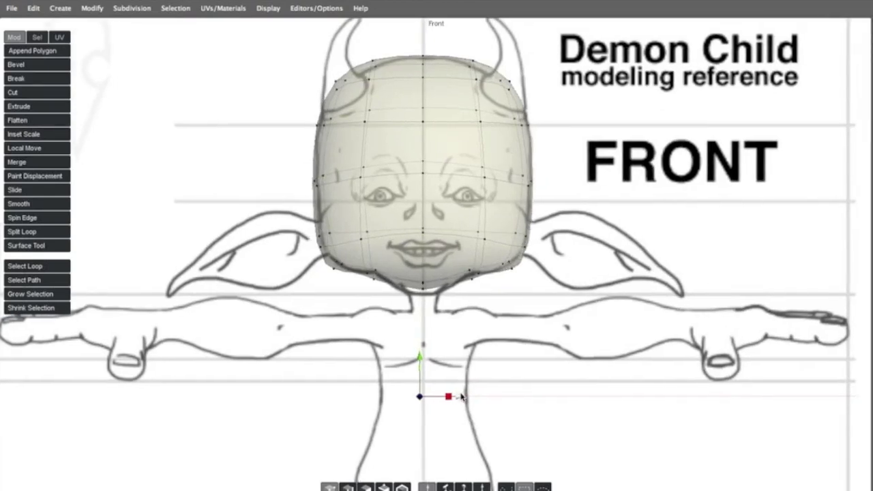
{"action": "scroll", "coordinate": [439, 206], "scroll_direction": "down", "scroll_amount": 2}
{"action": "right_click_drag", "start_coordinate": [386, 191], "coordinate": [372, 195], "text": "alt"}
{"action": "middle_click_drag", "start_coordinate": [392, 197], "coordinate": [401, 115], "text": "alt"}
{"action": "right_click_drag", "start_coordinate": [401, 115], "coordinate": [383, 154], "text": "alt"}
{"action": "middle_click_drag", "start_coordinate": [383, 154], "coordinate": [364, 164], "text": "alt"}
{"action": "right_click_drag", "start_coordinate": [364, 164], "coordinate": [467, 139], "text": "alt"}
{"action": "middle_click_drag", "start_coordinate": [468, 167], "coordinate": [480, 235], "text": "alt"}
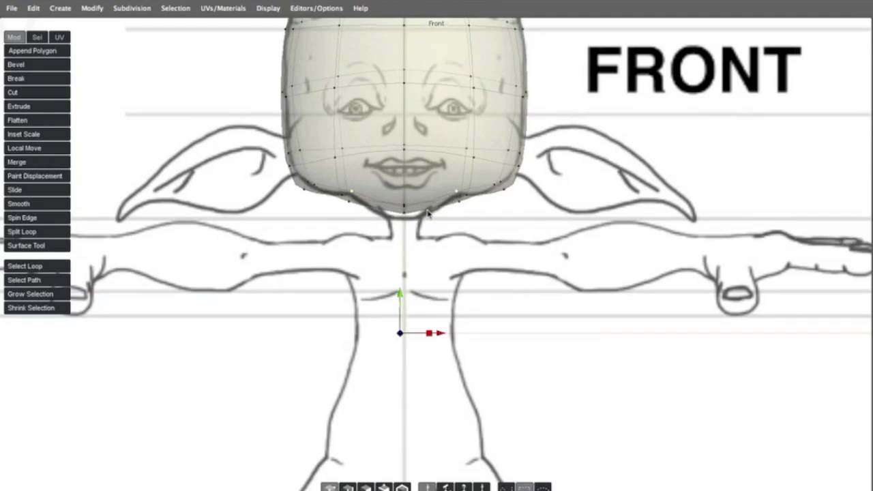
{"action": "left_click", "coordinate": [226, 100]}
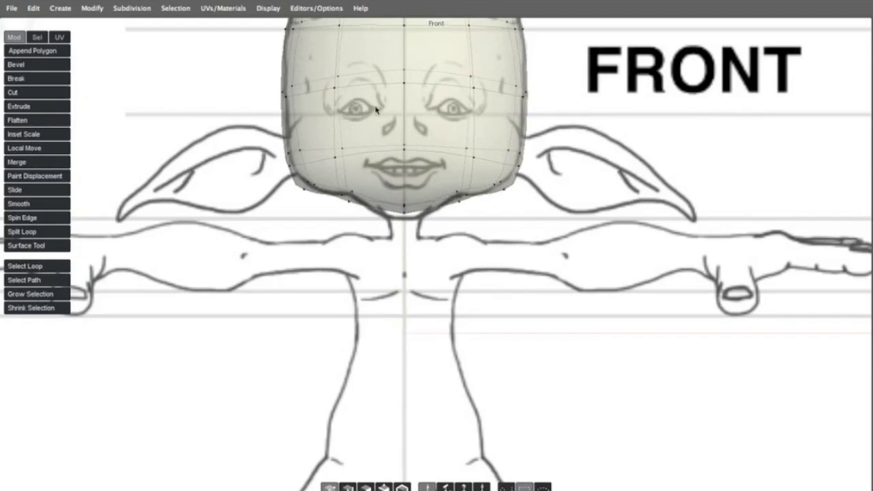
Reselect the head for vertex editing and pull the upper corner vertices inward to the rounded crown outline
{"action": "left_click", "coordinate": [416, 104]}
{"action": "scroll", "coordinate": [433, 109], "scroll_direction": "down", "scroll_amount": 2}
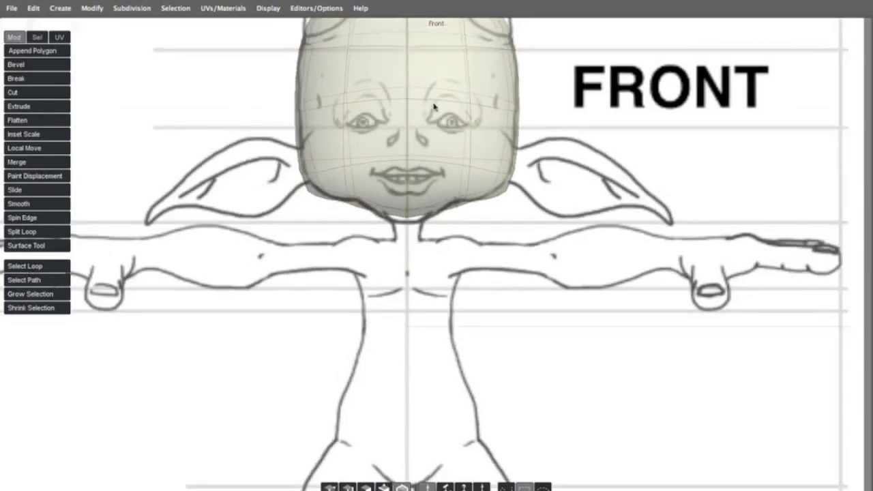
{"action": "left_click", "coordinate": [358, 111]}
{"action": "scroll", "coordinate": [433, 115], "scroll_direction": "down", "scroll_amount": 2}
{"action": "middle_click_drag", "start_coordinate": [422, 134], "coordinate": [426, 245]}
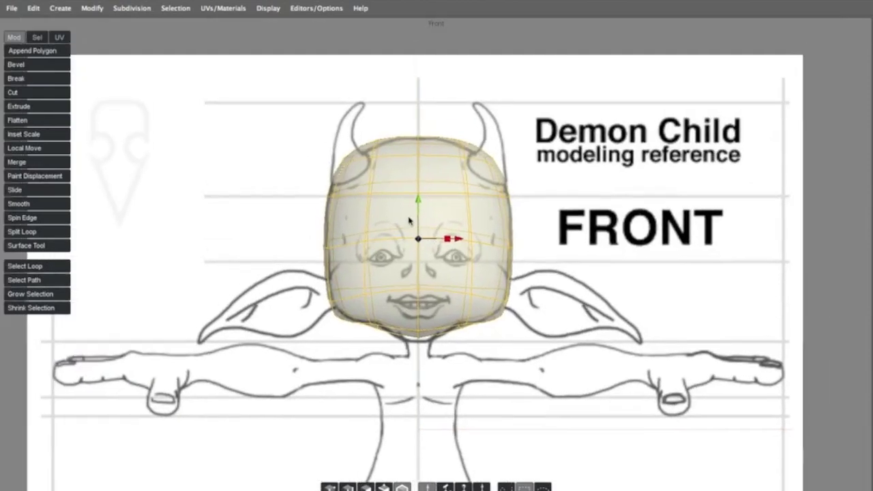
{"action": "scroll", "coordinate": [429, 201], "scroll_direction": "up", "scroll_amount": 5}
{"action": "middle_click_drag", "start_coordinate": [436, 173], "coordinate": [431, 189]}
{"action": "scroll", "coordinate": [431, 189], "scroll_direction": "up", "scroll_amount": 1}
{"action": "key", "text": "a"}
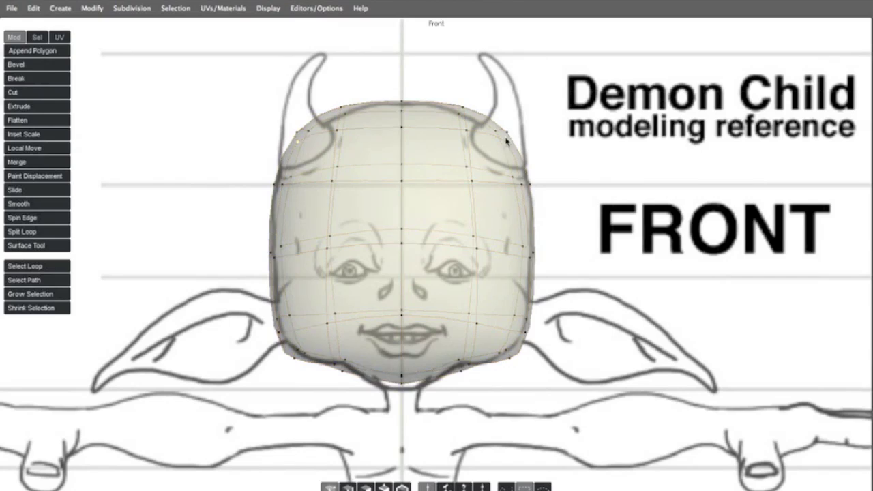
{"action": "left_click_drag", "start_coordinate": [505, 138], "coordinate": [496, 146]}
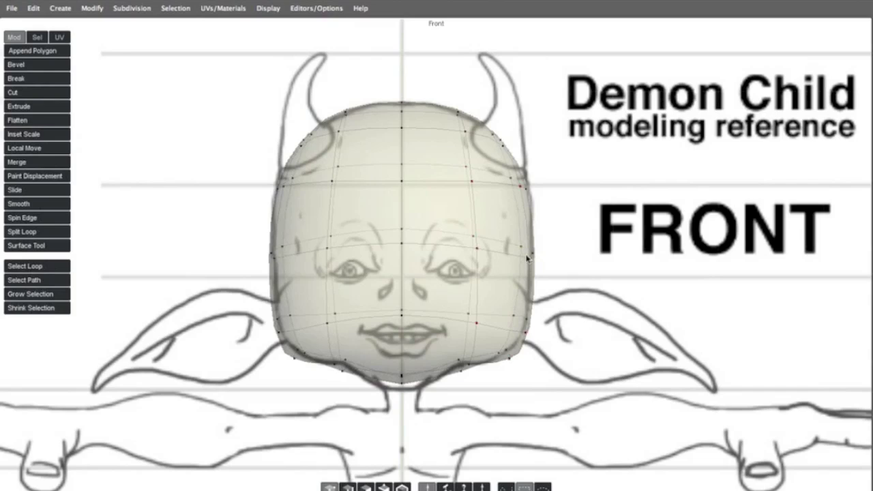
Pull the jaw corners inward, lower the chin's centre and raise the vertices beside it to the reference jawline
{"action": "left_click_drag", "start_coordinate": [509, 355], "coordinate": [503, 356]}
{"action": "left_click_drag", "start_coordinate": [400, 388], "coordinate": [401, 396]}
{"action": "left_click_drag", "start_coordinate": [458, 377], "coordinate": [454, 364]}
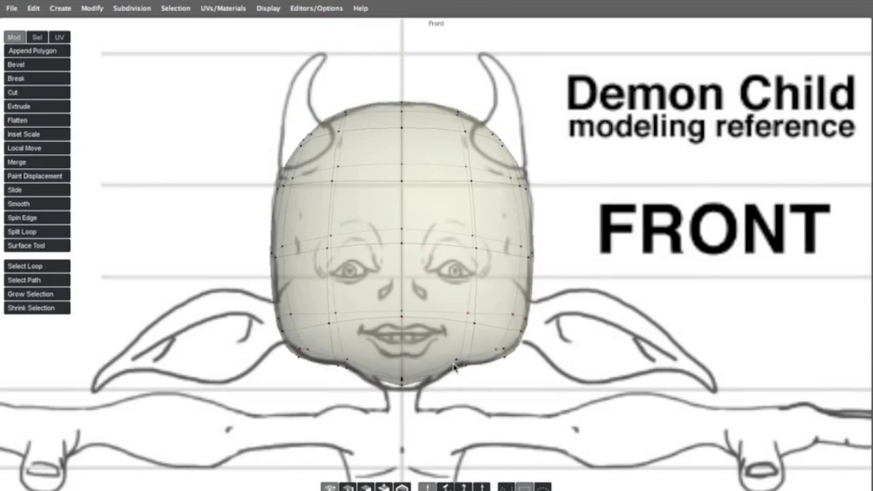
{"action": "left_click_drag", "start_coordinate": [398, 387], "coordinate": [400, 393]}
{"action": "left_click_drag", "start_coordinate": [452, 370], "coordinate": [450, 367]}
Compare the head's subdivided surface with its unsubdivided cage against the front reference
{"action": "right_click_drag", "start_coordinate": [483, 289], "coordinate": [382, 225], "text": "alt"}
{"action": "middle_click_drag", "start_coordinate": [382, 224], "coordinate": [366, 146], "text": "alt"}
{"action": "right_click_drag", "start_coordinate": [366, 146], "coordinate": [386, 148], "text": "alt"}
{"action": "key", "text": "v"}
{"action": "key", "text": "c"}
{"action": "key", "text": "v"}
{"action": "key", "text": "c"}
{"action": "key", "text": "v"}
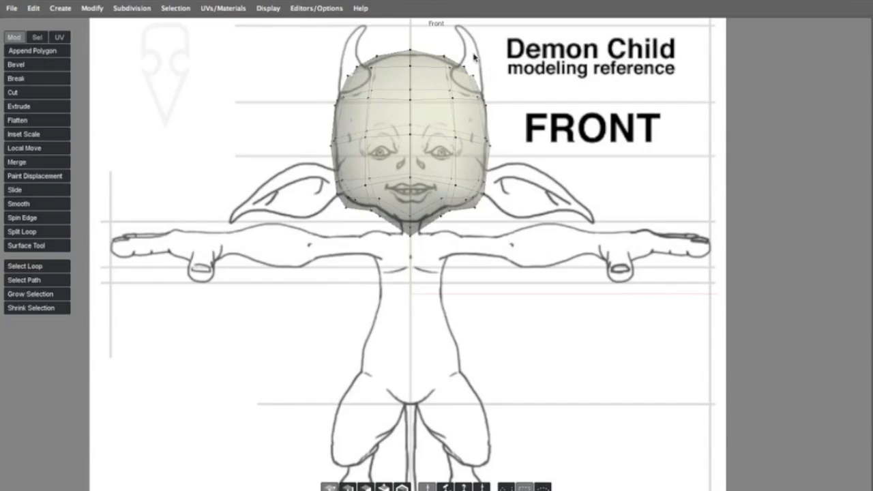
{"action": "key", "text": "c"}
{"action": "key", "text": "v"}
{"action": "key", "text": "c"}
{"action": "key", "text": "v"}
Switch to the perspective view, subdivide the head and examine its shape from several angles
{"action": "key", "text": "KP_5"}
{"action": "middle_click_drag", "start_coordinate": [309, 192], "coordinate": [321, 135]}
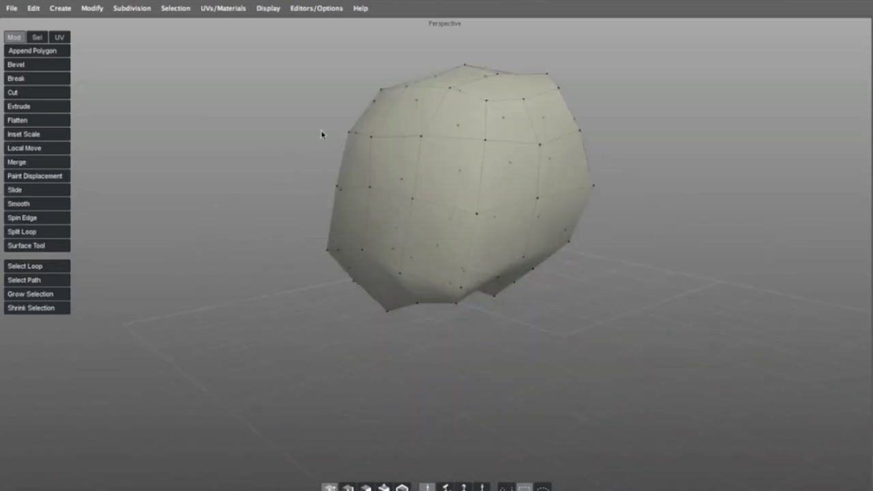
{"action": "right_click_drag", "start_coordinate": [321, 135], "coordinate": [284, 135], "text": "alt"}
{"action": "key", "text": "c"}
{"action": "key", "text": "c"}
{"action": "right_click_drag", "start_coordinate": [374, 154], "coordinate": [409, 174], "text": "alt"}
{"action": "left_click_drag", "start_coordinate": [409, 174], "coordinate": [450, 146], "text": "alt"}
{"action": "right_click_drag", "start_coordinate": [451, 146], "coordinate": [374, 144], "text": "alt"}
{"action": "middle_click_drag", "start_coordinate": [375, 145], "coordinate": [350, 148], "text": "alt"}
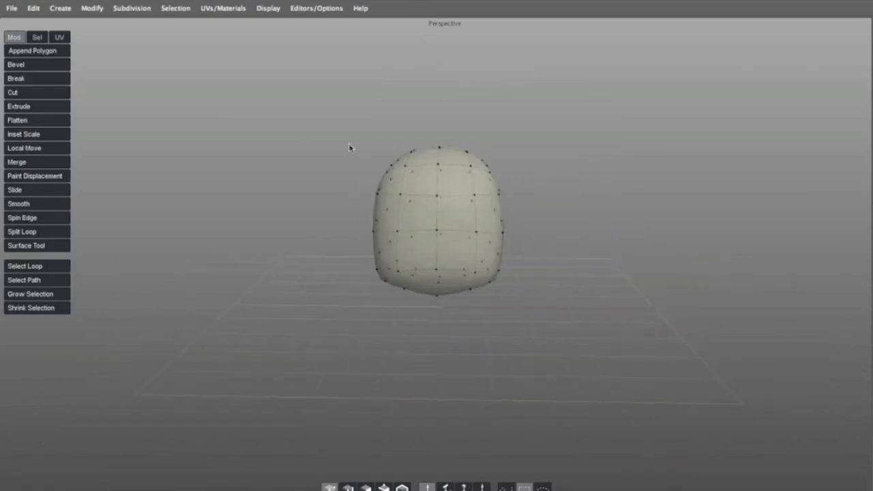
Examine the subdivided head from several angles, restore the multi-view layout and frame the full front reference
{"action": "left_click_drag", "start_coordinate": [350, 148], "coordinate": [275, 146], "text": "alt"}
{"action": "right_click_drag", "start_coordinate": [275, 145], "coordinate": [308, 132], "text": "alt"}
{"action": "left_click_drag", "start_coordinate": [308, 132], "coordinate": [332, 140], "text": "alt"}
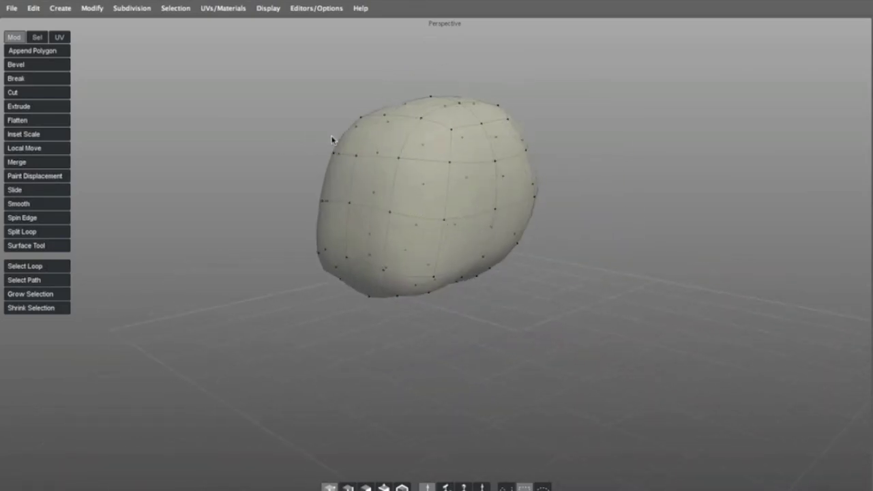
{"action": "middle_click_drag", "start_coordinate": [331, 141], "coordinate": [332, 129], "text": "alt"}
{"action": "left_click_drag", "start_coordinate": [332, 129], "coordinate": [334, 119], "text": "alt"}
{"action": "key", "text": "space"}
{"action": "right_click_drag", "start_coordinate": [604, 177], "coordinate": [570, 148], "text": "alt"}
{"action": "middle_click_drag", "start_coordinate": [570, 148], "coordinate": [569, 129], "text": "alt"}
{"action": "right_click_drag", "start_coordinate": [569, 129], "coordinate": [565, 138], "text": "alt"}
{"action": "middle_click_drag", "start_coordinate": [564, 139], "coordinate": [569, 148], "text": "alt"}
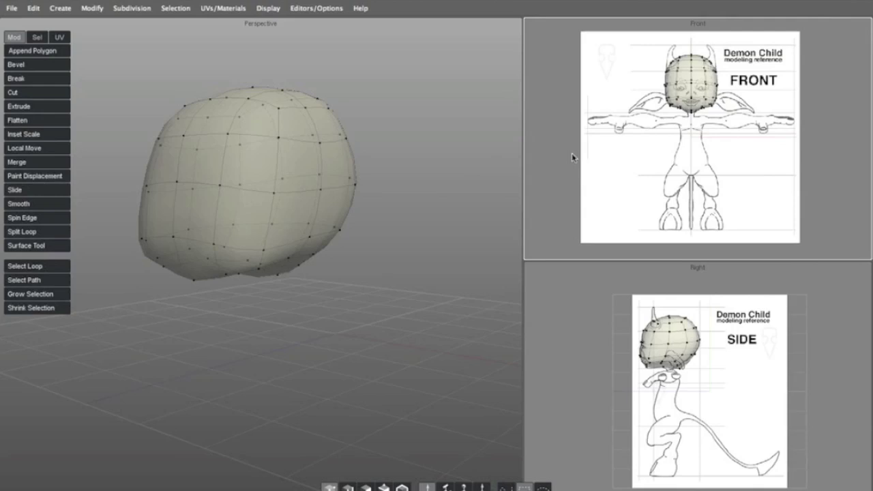
Examine the head in the perspective view from above, below and the side, leaving its vertices deselected
{"action": "left_click_drag", "start_coordinate": [372, 97], "coordinate": [366, 92], "text": "alt"}
{"action": "middle_click_drag", "start_coordinate": [366, 93], "coordinate": [400, 121], "text": "alt"}
{"action": "mouse_move", "coordinate": [400, 122]}
{"action": "left_mouse_down", "text": "alt"}
{"action": "mouse_move", "coordinate": [406, 133]}
{"action": "mouse_move", "coordinate": [399, 123]}
{"action": "left_mouse_up", "text": "alt"}
{"action": "middle_click_drag", "start_coordinate": [400, 127], "coordinate": [413, 138]}
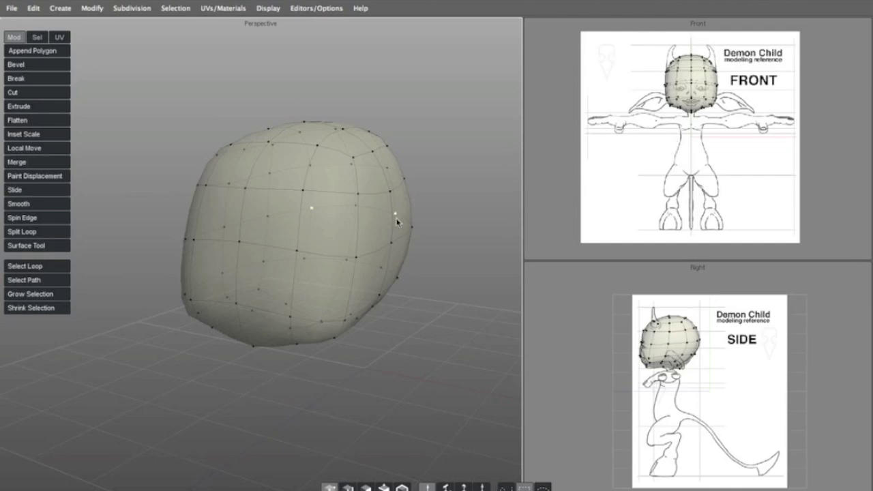
{"action": "right_click_drag", "start_coordinate": [397, 219], "coordinate": [371, 199], "text": "alt"}
{"action": "left_click_drag", "start_coordinate": [371, 198], "coordinate": [366, 152], "text": "alt"}
{"action": "middle_click_drag", "start_coordinate": [362, 162], "coordinate": [375, 133], "text": "alt"}
{"action": "right_click_drag", "start_coordinate": [376, 133], "coordinate": [367, 146], "text": "alt"}
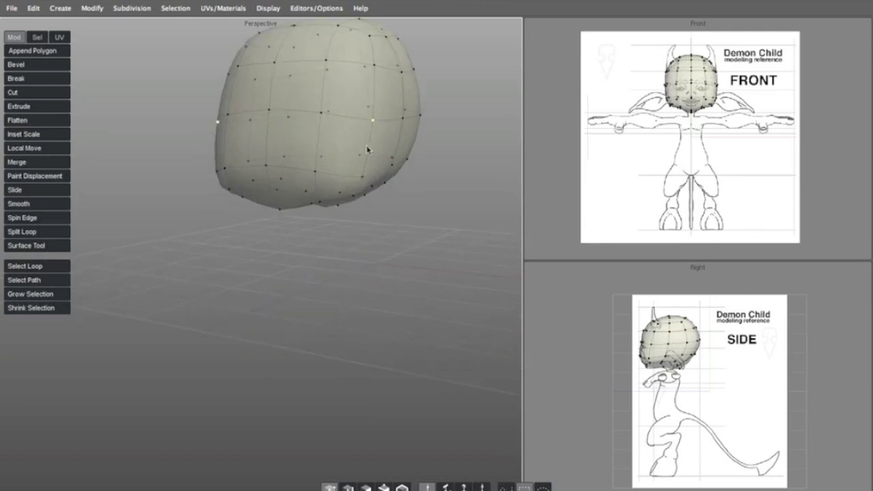
{"action": "right_click_drag", "start_coordinate": [353, 176], "coordinate": [339, 171], "text": "alt"}
{"action": "middle_click_drag", "start_coordinate": [339, 171], "coordinate": [327, 206], "text": "alt"}
{"action": "left_click", "coordinate": [315, 284]}
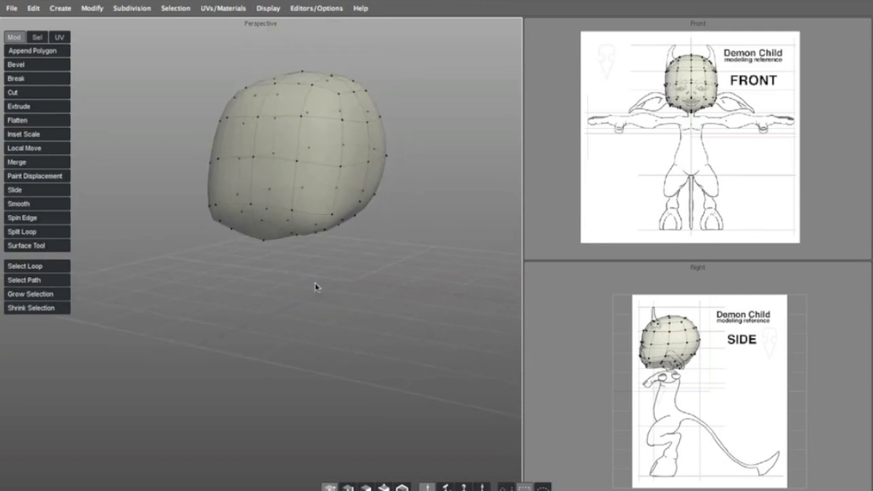
Create a cube beneath the head and set its display to Ghosted Shade Mode
{"action": "right_click", "coordinate": [309, 272]}
{"action": "mouse_move", "coordinate": [341, 280]}
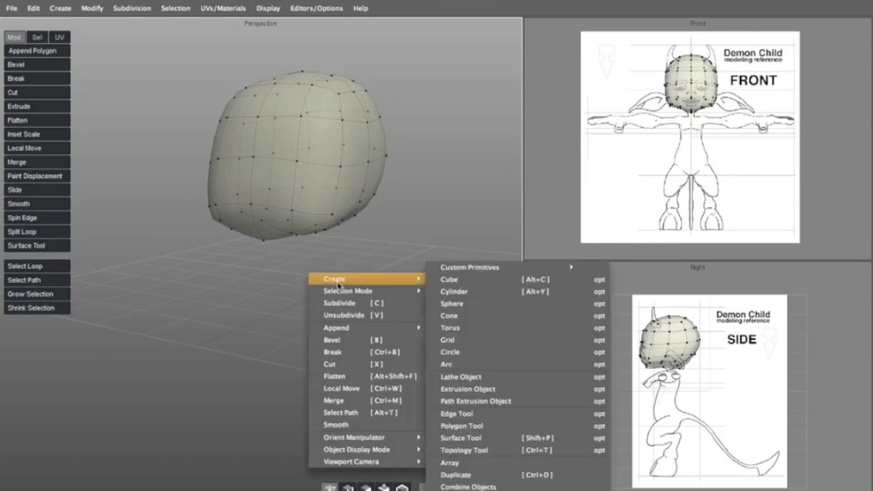
{"action": "left_click", "coordinate": [449, 279]}
{"action": "right_click_drag", "start_coordinate": [391, 274], "coordinate": [353, 269], "text": "alt"}
{"action": "left_click_drag", "start_coordinate": [322, 260], "coordinate": [246, 288]}
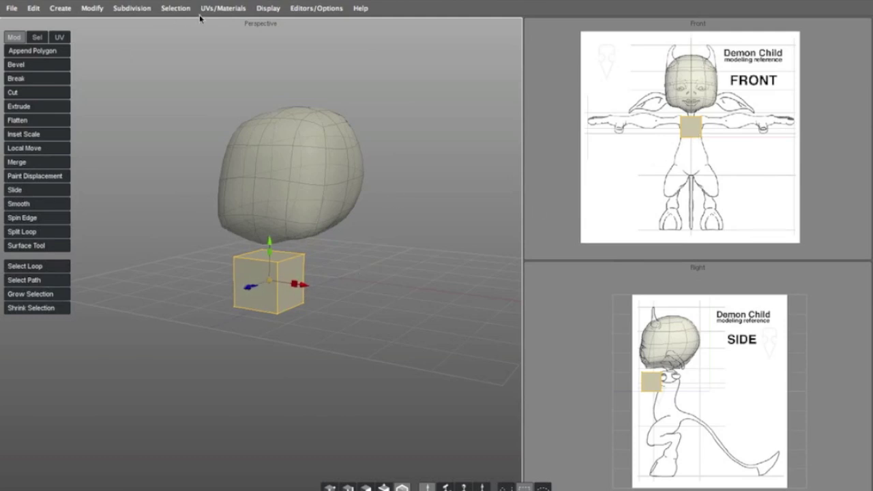
{"action": "left_click", "coordinate": [265, 11]}
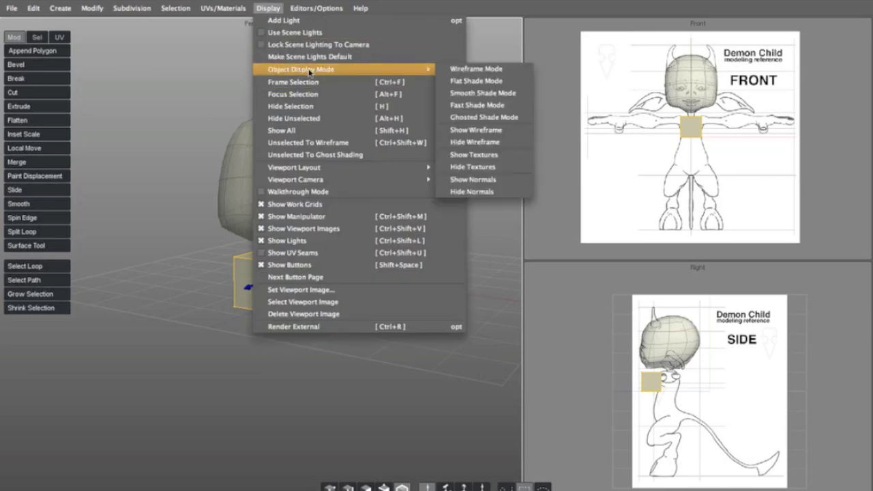
{"action": "mouse_move", "coordinate": [427, 70]}
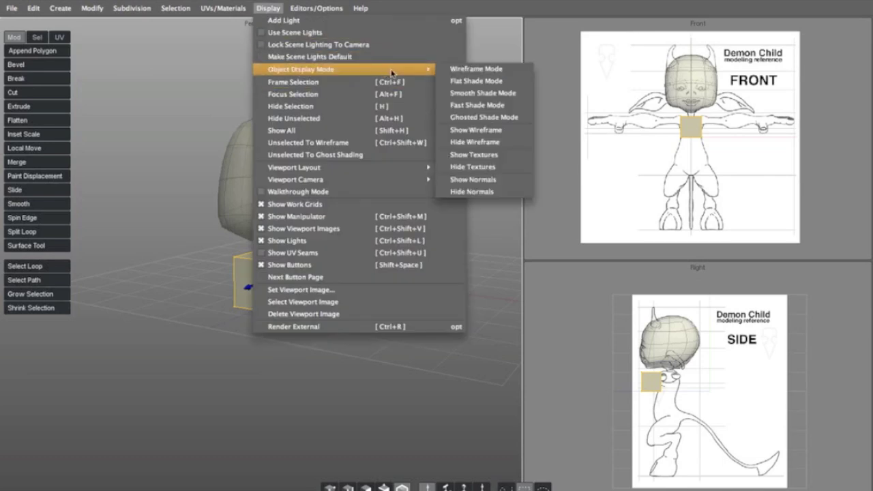
{"action": "left_click", "coordinate": [475, 120]}
In the side view, move the ghosted cube back and down onto the lower torso of the reference
{"action": "right_click_drag", "start_coordinate": [253, 291], "coordinate": [275, 259], "text": "alt"}
{"action": "middle_click_drag", "start_coordinate": [275, 259], "coordinate": [277, 232], "text": "alt"}
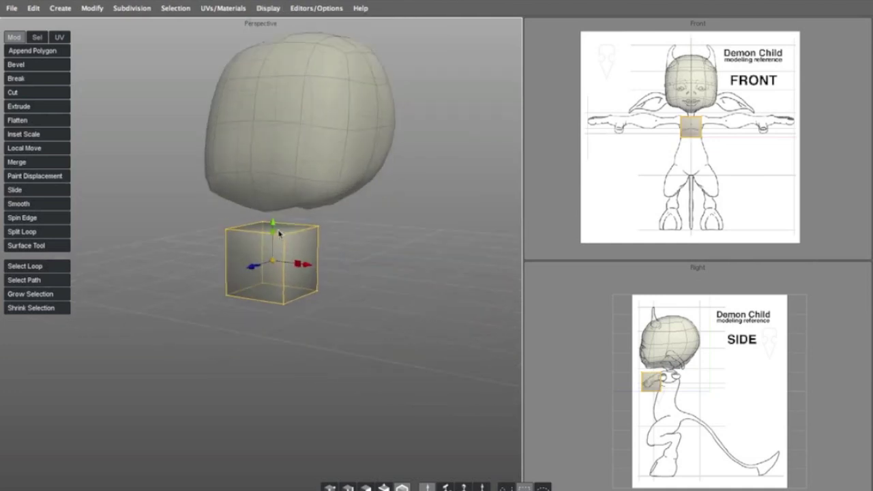
{"action": "right_click_drag", "start_coordinate": [277, 232], "coordinate": [302, 229], "text": "alt"}
{"action": "middle_click_drag", "start_coordinate": [301, 226], "coordinate": [286, 222], "text": "alt"}
{"action": "right_click_drag", "start_coordinate": [658, 387], "coordinate": [705, 349], "text": "alt"}
{"action": "key", "text": "space"}
{"action": "right_click_drag", "start_coordinate": [289, 255], "coordinate": [301, 253], "text": "alt"}
{"action": "middle_click_drag", "start_coordinate": [301, 253], "coordinate": [361, 276], "text": "alt"}
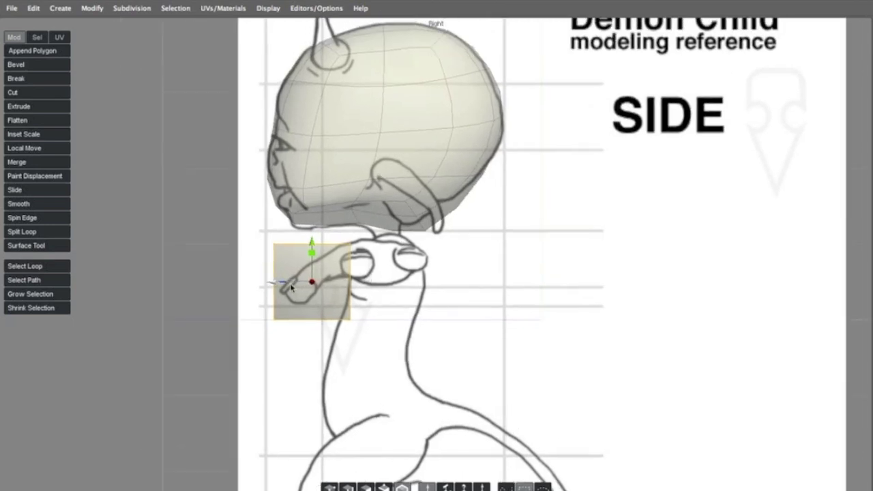
{"action": "left_click_drag", "start_coordinate": [271, 285], "coordinate": [333, 299]}
{"action": "left_click_drag", "start_coordinate": [374, 247], "coordinate": [398, 365]}
{"action": "left_click_drag", "start_coordinate": [334, 401], "coordinate": [329, 403]}
{"action": "key", "text": "space"}
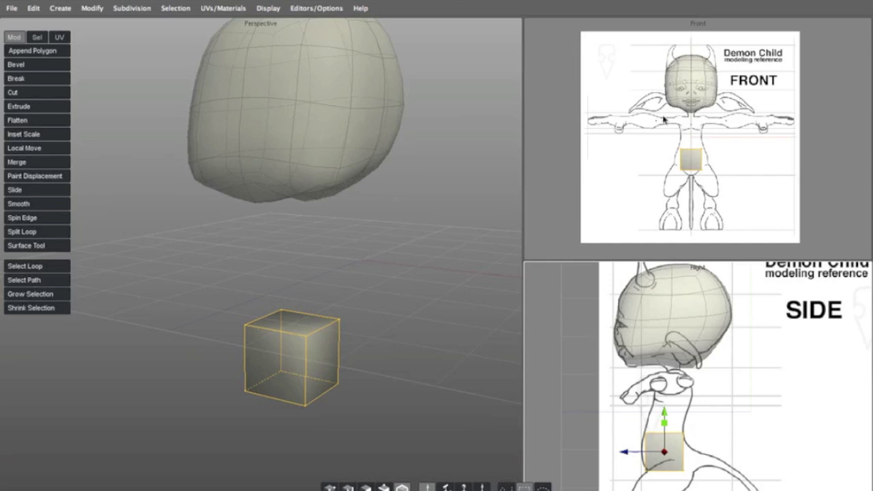
In the front view, raise the cube slightly to sit over the belly of the reference
{"action": "key", "text": "space"}
{"action": "right_click_drag", "start_coordinate": [522, 160], "coordinate": [632, 160], "text": "alt"}
{"action": "middle_click_drag", "start_coordinate": [450, 326], "coordinate": [469, 255], "text": "alt"}
{"action": "left_click_drag", "start_coordinate": [425, 244], "coordinate": [425, 230]}
{"action": "key", "text": "space"}
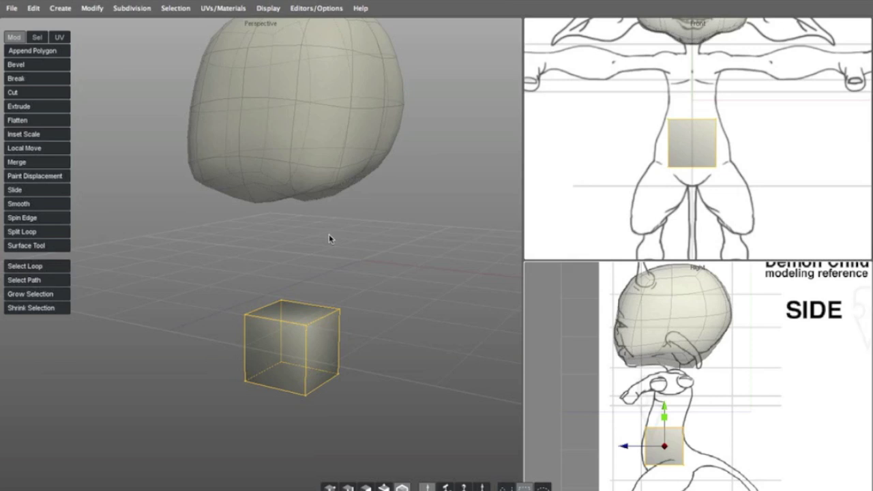
Switch the torso cube to edge editing and turn off Soft Selection
{"action": "left_click_drag", "start_coordinate": [268, 293], "coordinate": [283, 289], "text": "alt"}
{"action": "middle_click_drag", "start_coordinate": [283, 290], "coordinate": [308, 236], "text": "alt"}
{"action": "key", "text": "d"}
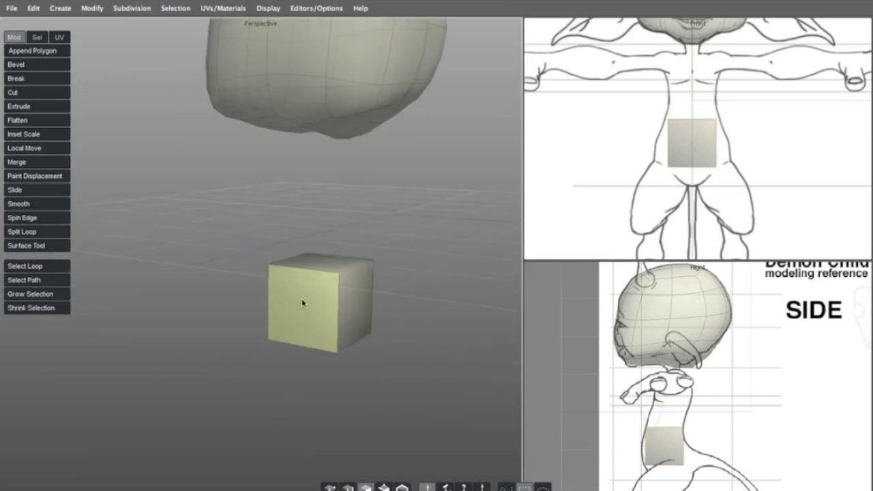
{"action": "key", "text": "s"}
{"action": "left_click", "coordinate": [310, 271]}
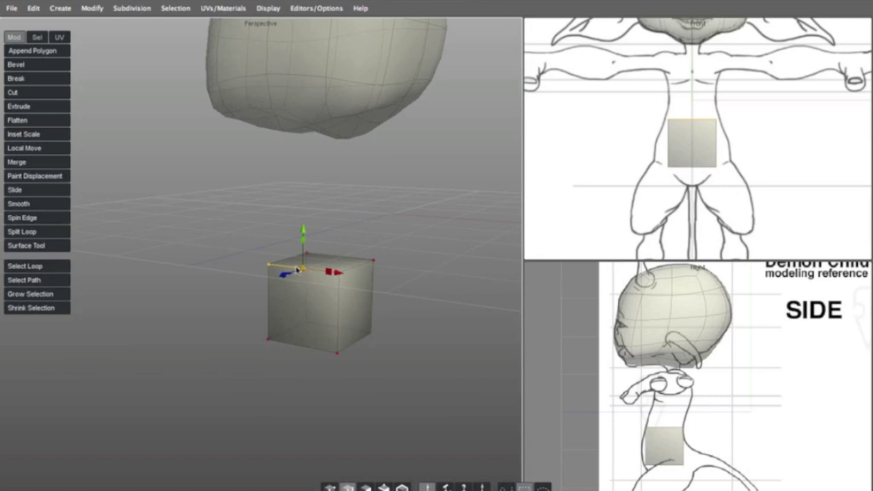
{"action": "left_click", "coordinate": [177, 8]}
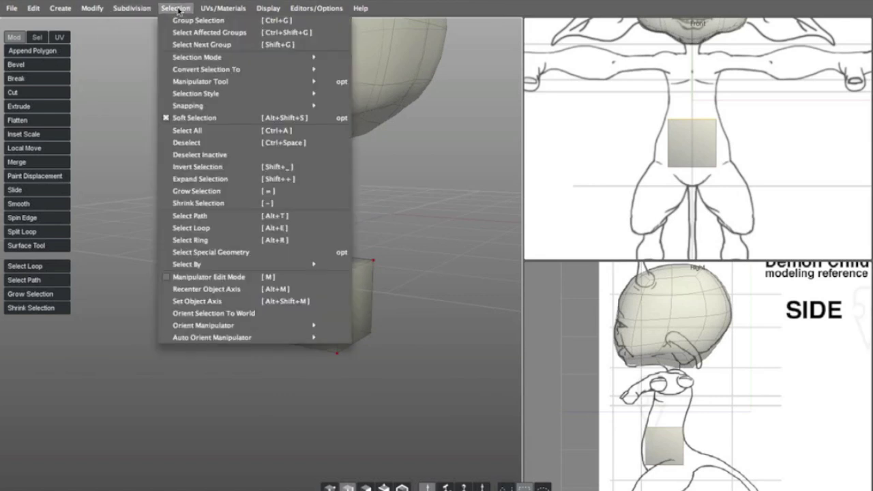
{"action": "left_click", "coordinate": [196, 118]}
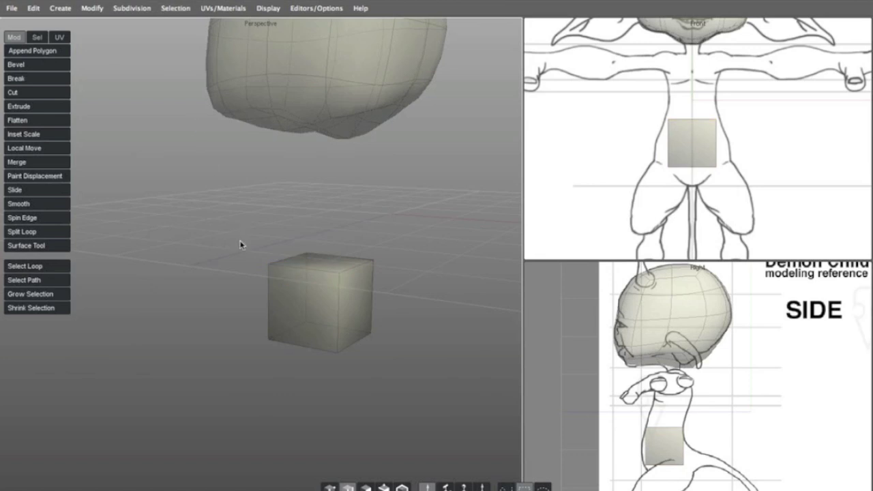
Split the torso cube vertically through its middle with an edge loop across its upper front edge
{"action": "right_click_drag", "start_coordinate": [236, 234], "coordinate": [245, 234], "text": "alt"}
{"action": "middle_click_drag", "start_coordinate": [245, 234], "coordinate": [226, 214], "text": "alt"}
{"action": "right_click_drag", "start_coordinate": [226, 215], "coordinate": [249, 211], "text": "alt"}
{"action": "left_click_drag", "start_coordinate": [249, 210], "coordinate": [245, 220], "text": "alt"}
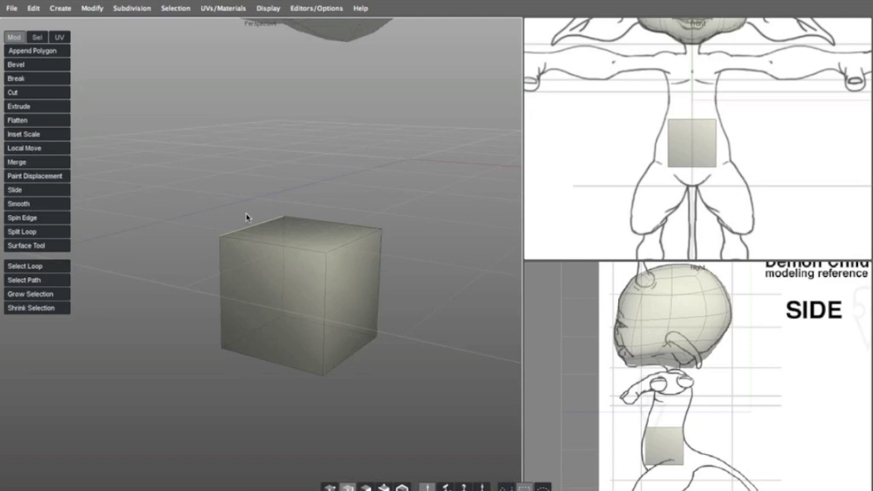
{"action": "left_click", "coordinate": [261, 245]}
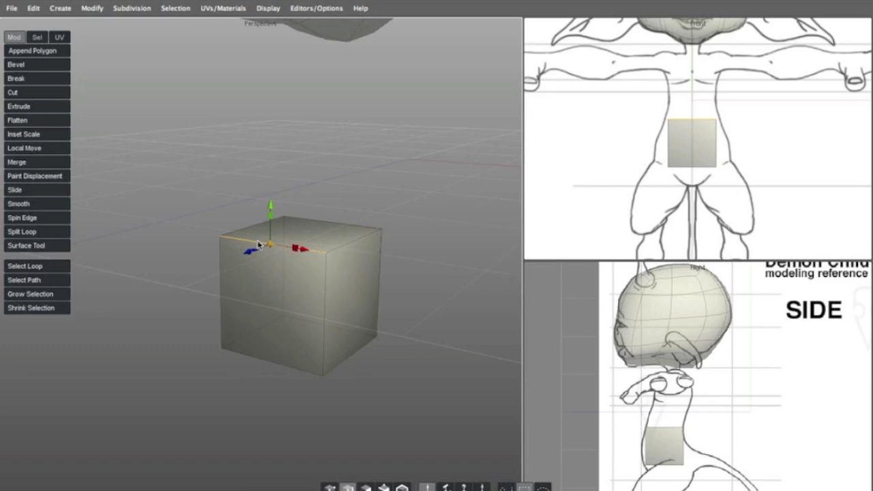
{"action": "left_click", "coordinate": [203, 224]}
{"action": "left_click", "coordinate": [257, 250]}
{"action": "key", "text": "shift+x"}
{"action": "key", "text": "Escape"}
Delete the faces on one side of the cube's centre loop and mirror the remaining half across the centre
{"action": "key", "text": "d"}
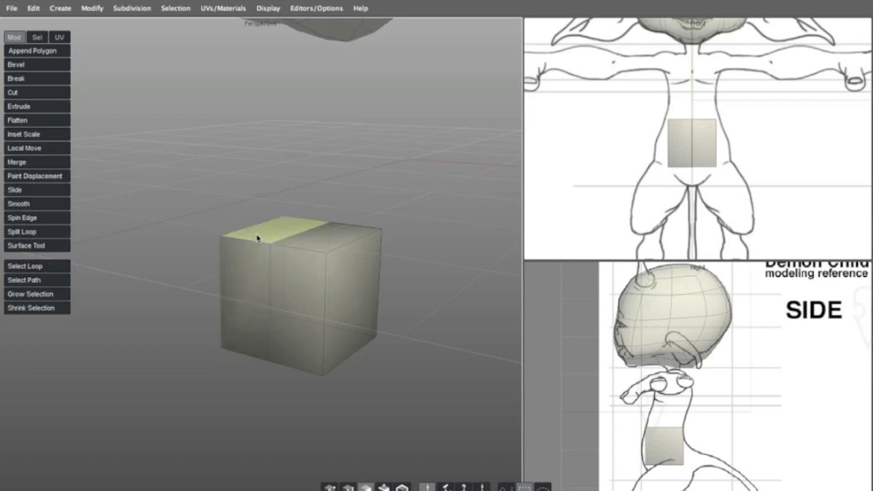
{"action": "left_click", "coordinate": [257, 238]}
{"action": "double_click", "coordinate": [249, 266], "text": "shift"}
{"action": "key", "text": "Delete"}
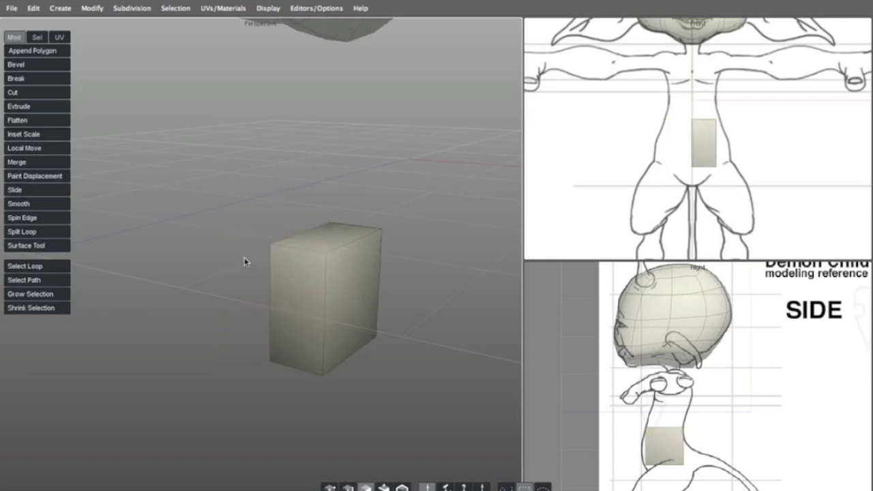
{"action": "key", "text": "g"}
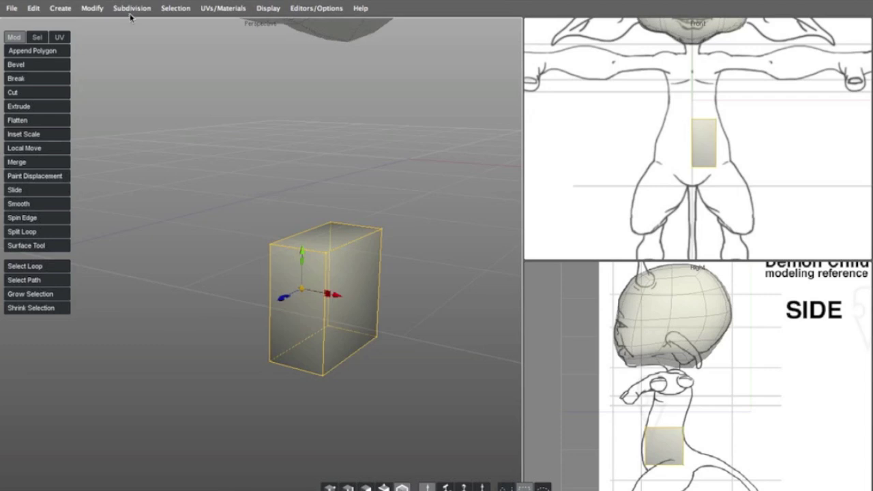
{"action": "left_click", "coordinate": [102, 9]}
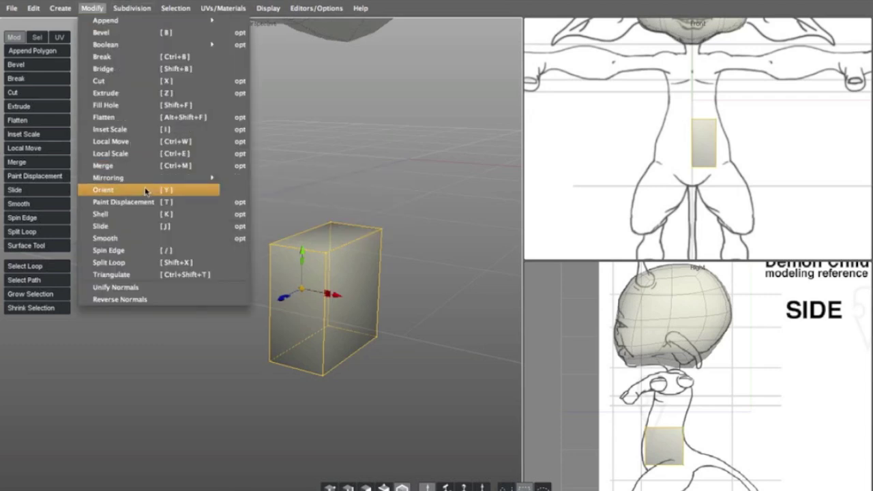
{"action": "mouse_move", "coordinate": [174, 180]}
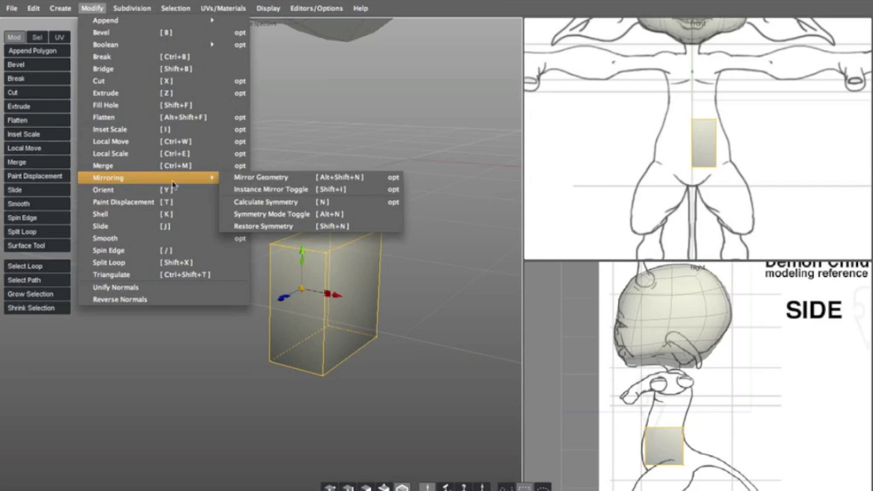
{"action": "left_click", "coordinate": [262, 179]}
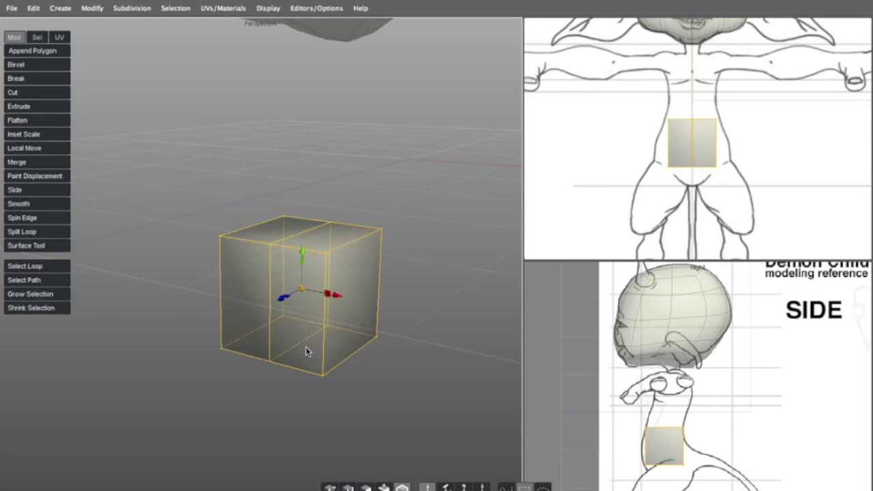
Split the torso cube with a horizontal loop at mid-height and a vertical loop through its sides
{"action": "left_click", "coordinate": [266, 292]}
{"action": "key", "text": "shift+x"}
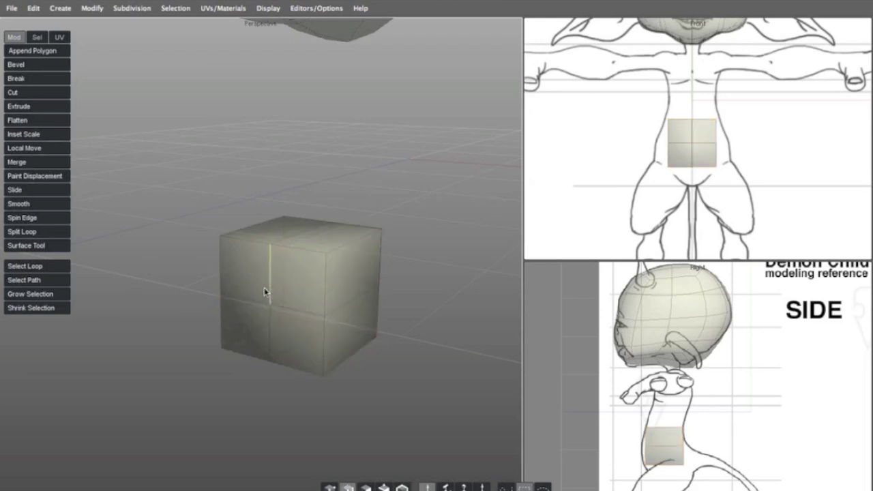
{"action": "left_click", "coordinate": [354, 302]}
{"action": "key", "text": "shift+x"}
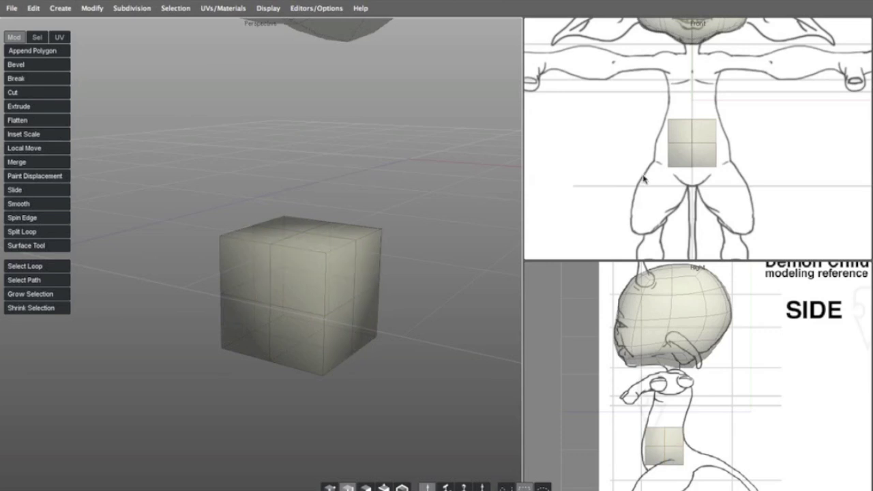
In the front view, pull the cube's middle side vertices outward to the reference hip outline
{"action": "key", "text": "space"}
{"action": "right_click_drag", "start_coordinate": [397, 179], "coordinate": [429, 183], "text": "alt"}
{"action": "middle_click_drag", "start_coordinate": [429, 184], "coordinate": [444, 210], "text": "alt"}
{"action": "key", "text": "a"}
{"action": "left_click", "coordinate": [528, 315]}
{"action": "left_click_drag", "start_coordinate": [538, 301], "coordinate": [565, 300]}
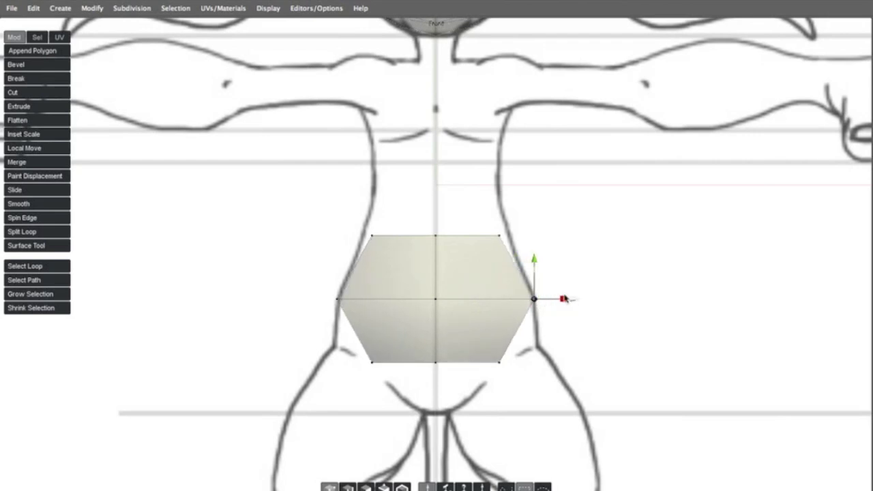
Pull the cube's upper and lower side vertices outward to follow the torso outline in the front reference
{"action": "left_click", "coordinate": [460, 195]}
{"action": "left_click_drag", "start_coordinate": [461, 195], "coordinate": [532, 270]}
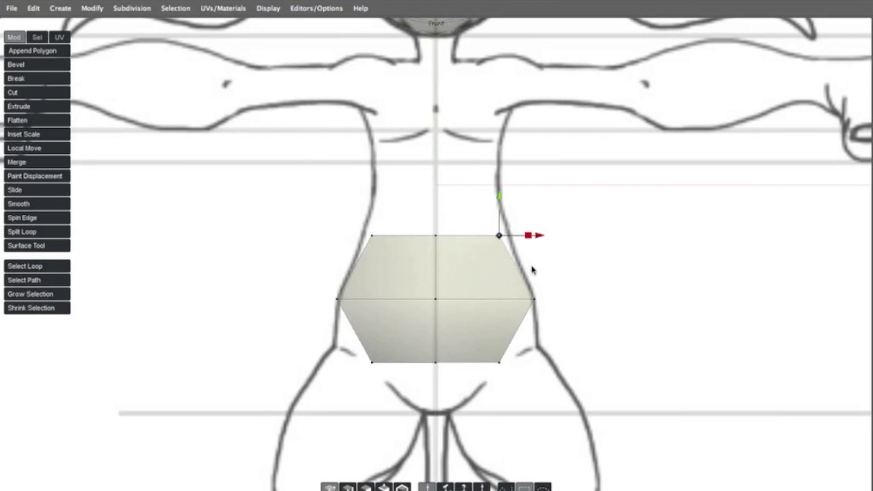
{"action": "left_click_drag", "start_coordinate": [543, 235], "coordinate": [554, 236]}
{"action": "left_click_drag", "start_coordinate": [472, 343], "coordinate": [574, 373]}
{"action": "key", "text": "space"}
In the side view, move the block's front and back vertices to the reference belly and lower back outline
{"action": "key", "text": "space"}
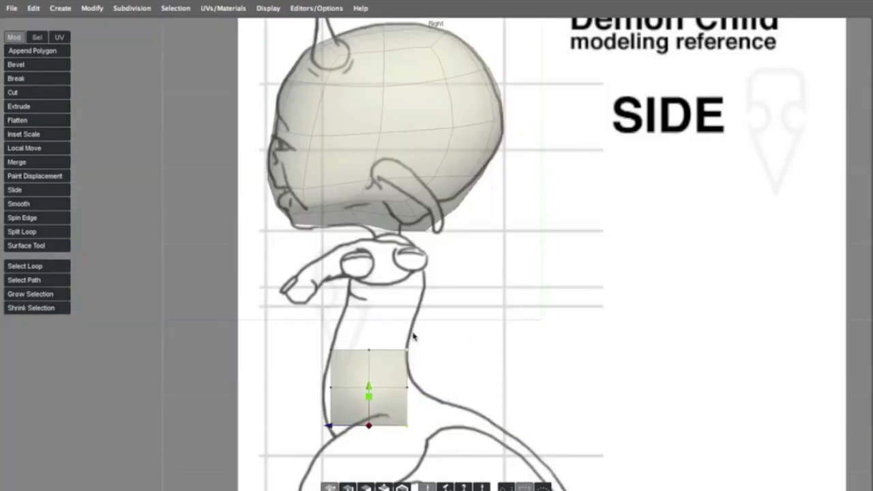
{"action": "scroll", "coordinate": [329, 314], "scroll_direction": "up", "scroll_amount": 1}
{"action": "middle_click_drag", "start_coordinate": [344, 296], "coordinate": [391, 158]}
{"action": "left_click_drag", "start_coordinate": [309, 240], "coordinate": [390, 280]}
{"action": "left_click_drag", "start_coordinate": [327, 266], "coordinate": [316, 265]}
{"action": "left_click", "coordinate": [290, 303]}
{"action": "left_click", "coordinate": [359, 307]}
{"action": "left_click_drag", "start_coordinate": [385, 299], "coordinate": [441, 309]}
{"action": "left_click", "coordinate": [302, 296]}
{"action": "key", "text": "space"}
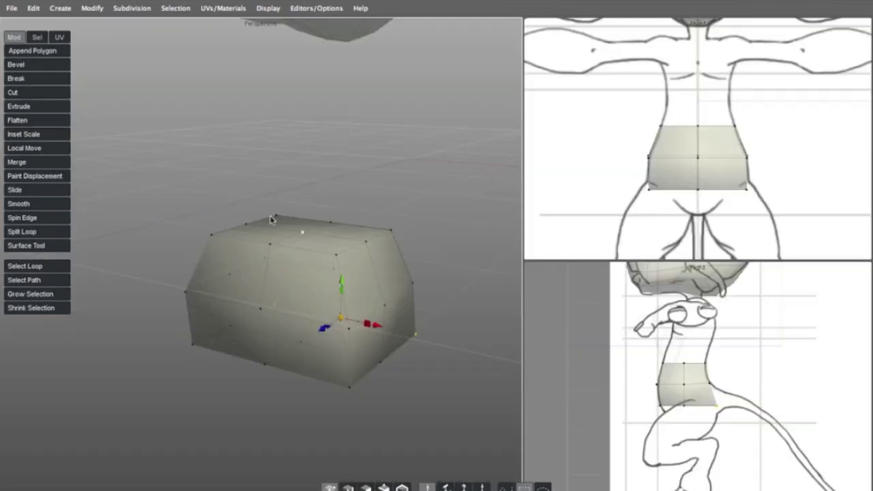
Extrude the torso block's four top faces upward and lower the new top to the reference waist
{"action": "left_click_drag", "start_coordinate": [297, 184], "coordinate": [307, 208], "text": "alt"}
{"action": "middle_click_drag", "start_coordinate": [307, 208], "coordinate": [304, 150], "text": "alt"}
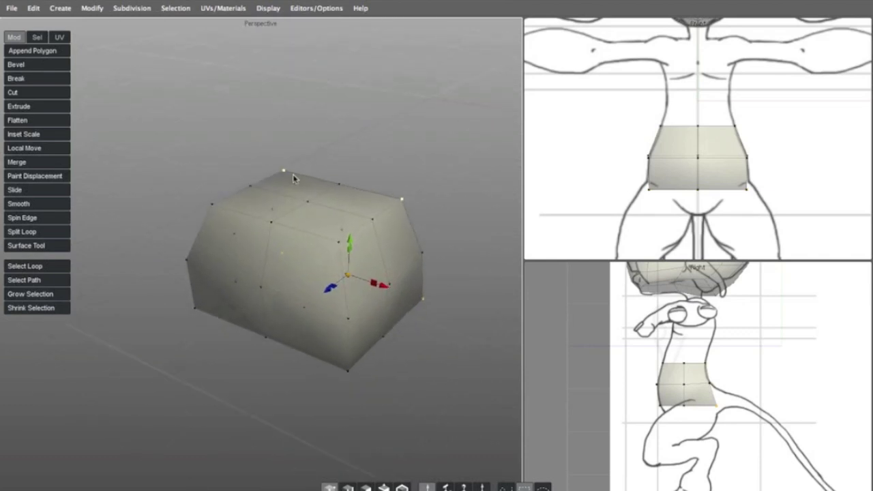
{"action": "right_click_drag", "start_coordinate": [292, 176], "coordinate": [303, 209], "text": "alt"}
{"action": "middle_click_drag", "start_coordinate": [302, 209], "coordinate": [300, 227], "text": "alt"}
{"action": "key", "text": "d"}
{"action": "left_click", "coordinate": [335, 243]}
{"action": "left_click", "coordinate": [361, 221], "text": "shift"}
{"action": "left_click", "coordinate": [284, 207], "text": "shift"}
{"action": "left_click", "coordinate": [264, 234], "text": "shift"}
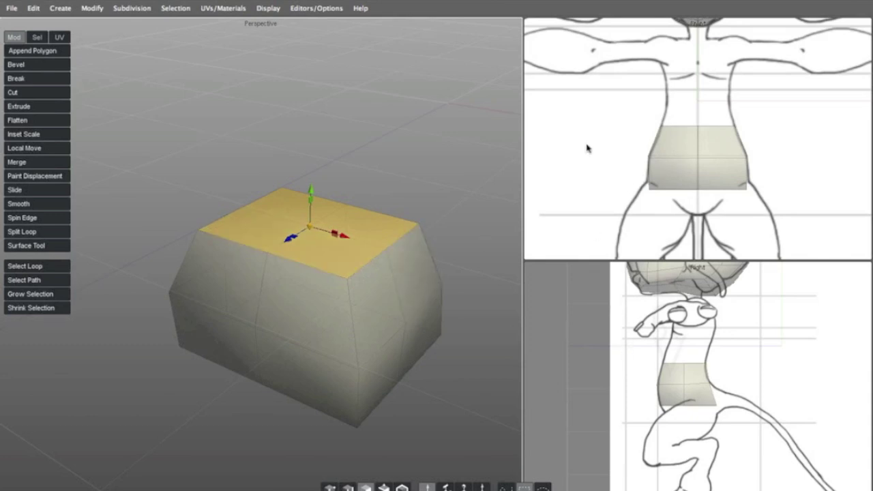
{"action": "middle_click_drag", "start_coordinate": [588, 147], "coordinate": [591, 156], "text": "alt"}
{"action": "key", "text": "z"}
{"action": "left_click_drag", "start_coordinate": [228, 204], "coordinate": [303, 208]}
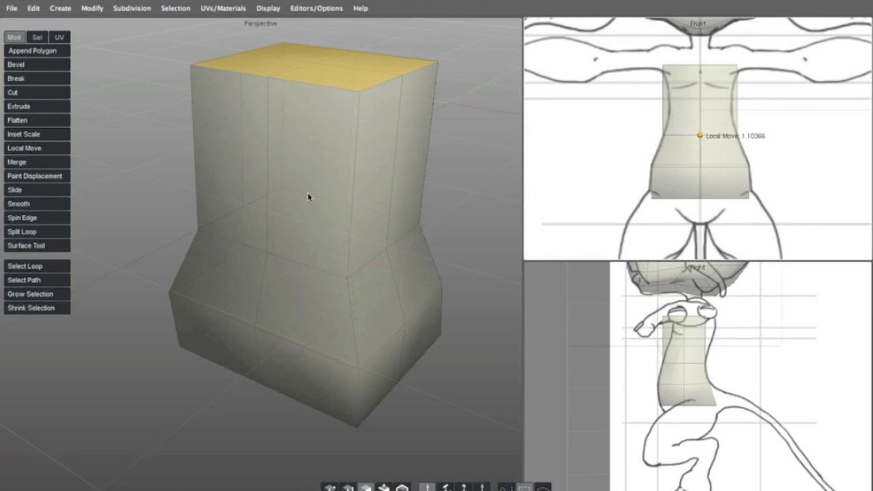
{"action": "key", "text": "w"}
{"action": "left_click_drag", "start_coordinate": [701, 93], "coordinate": [702, 140]}
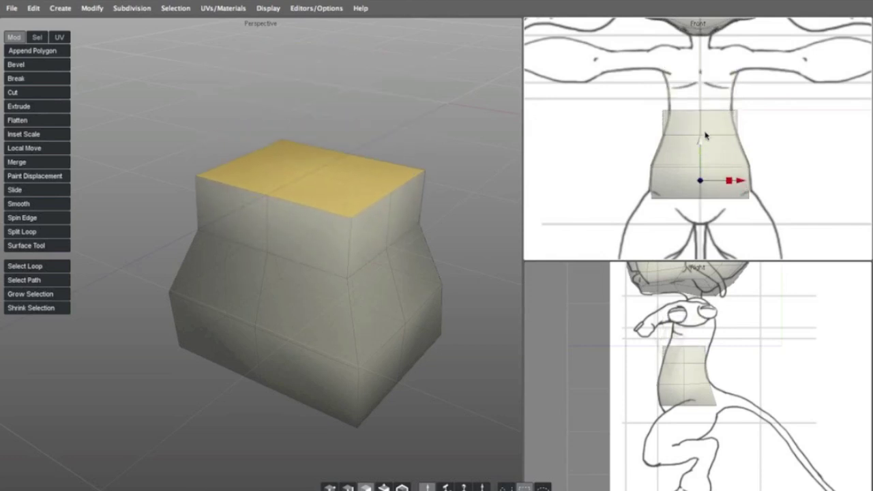
In the front view, extrude the torso's top faces upward twice, reaching the reference chest and shoulder line
{"action": "key", "text": "space"}
{"action": "scroll", "coordinate": [404, 179], "scroll_direction": "up", "scroll_amount": 1}
{"action": "scroll", "coordinate": [404, 179], "scroll_direction": "up", "scroll_amount": 1}
{"action": "middle_click_drag", "start_coordinate": [417, 217], "coordinate": [413, 238], "text": "alt"}
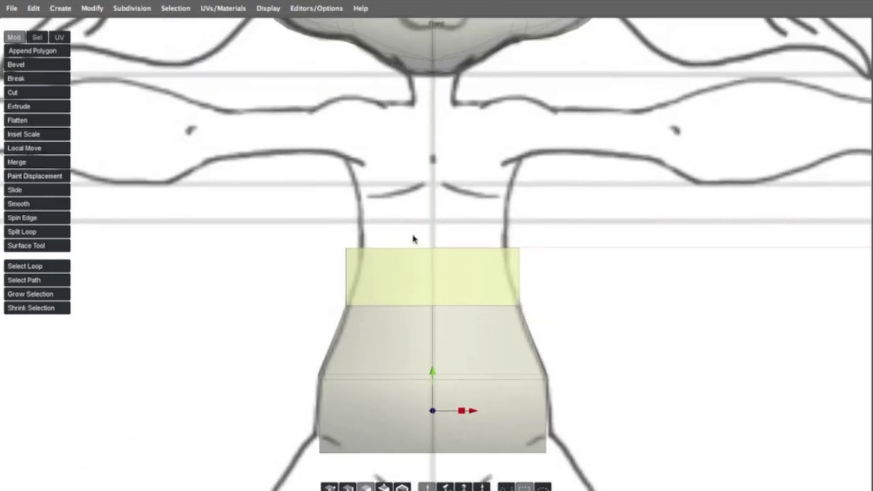
{"action": "key", "text": "z"}
{"action": "key", "text": "w"}
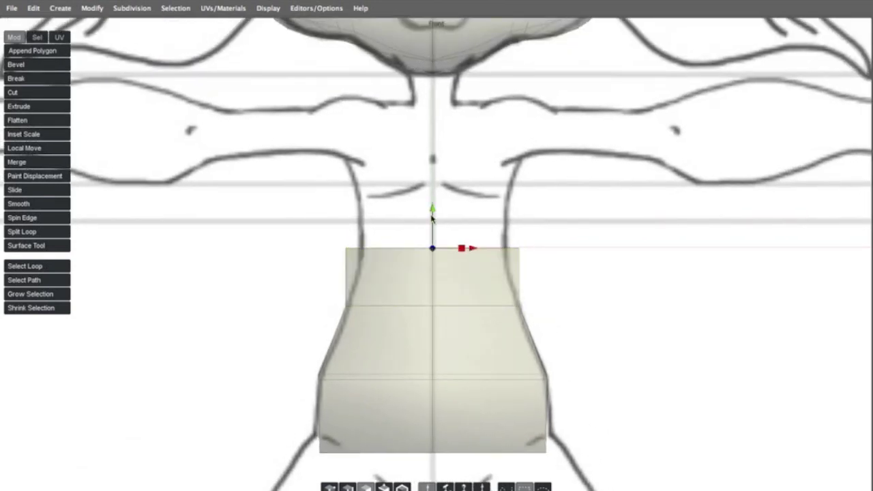
{"action": "left_click_drag", "start_coordinate": [431, 213], "coordinate": [427, 192]}
{"action": "key", "text": "w"}
{"action": "left_click_drag", "start_coordinate": [430, 107], "coordinate": [422, 67]}
{"action": "key", "text": "space"}
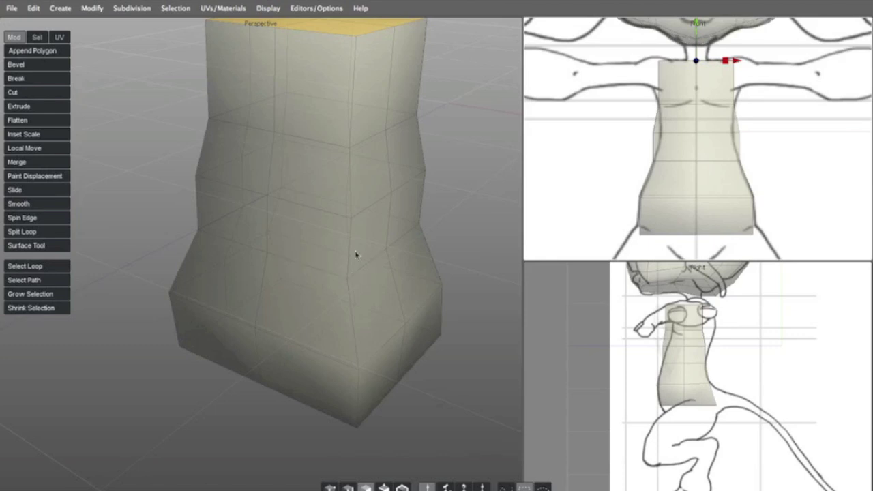
Extrude the torso's four bottom faces downward and scale the new bottom inward
{"action": "scroll", "coordinate": [355, 251], "scroll_direction": "down", "scroll_amount": 2}
{"action": "left_click_drag", "start_coordinate": [308, 269], "coordinate": [284, 208], "text": "alt"}
{"action": "left_click", "coordinate": [302, 246]}
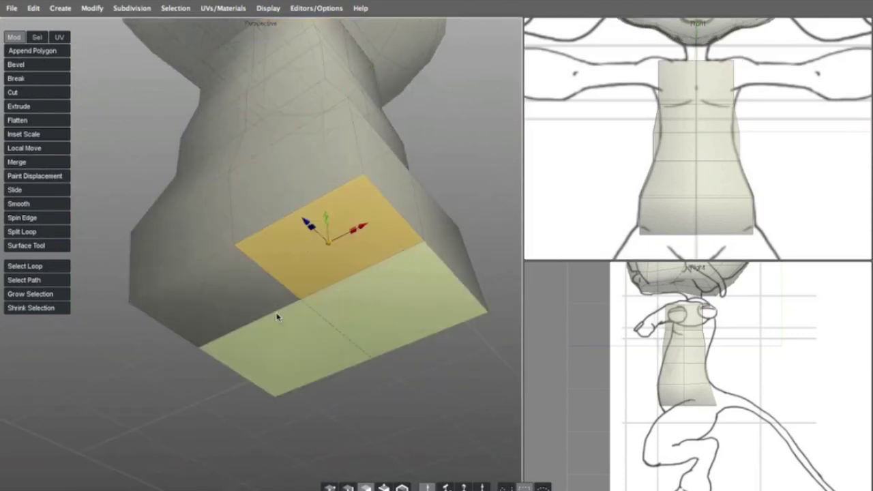
{"action": "left_click", "coordinate": [276, 314], "text": "shift"}
{"action": "left_click", "coordinate": [253, 278], "text": "shift"}
{"action": "left_click", "coordinate": [372, 318], "text": "shift"}
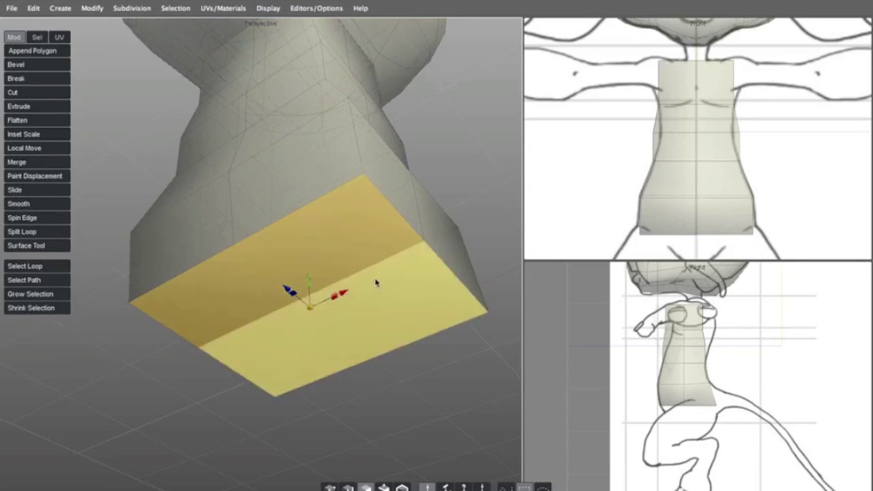
{"action": "left_click_drag", "start_coordinate": [375, 283], "coordinate": [367, 301], "text": "alt"}
{"action": "left_click", "coordinate": [243, 314]}
{"action": "left_click", "coordinate": [327, 257], "text": "shift"}
{"action": "left_click", "coordinate": [377, 305], "text": "shift"}
{"action": "left_click", "coordinate": [313, 337], "text": "shift"}
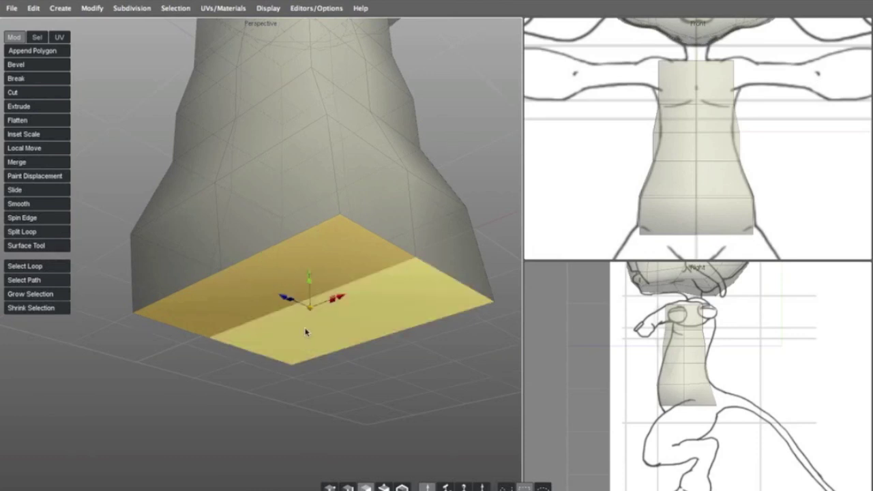
{"action": "left_click_drag", "start_coordinate": [307, 329], "coordinate": [330, 347], "text": "alt"}
{"action": "key", "text": "z"}
{"action": "key", "text": "w"}
{"action": "left_click_drag", "start_coordinate": [310, 275], "coordinate": [327, 347]}
{"action": "key", "text": "r"}
{"action": "left_click_drag", "start_coordinate": [312, 384], "coordinate": [285, 392]}
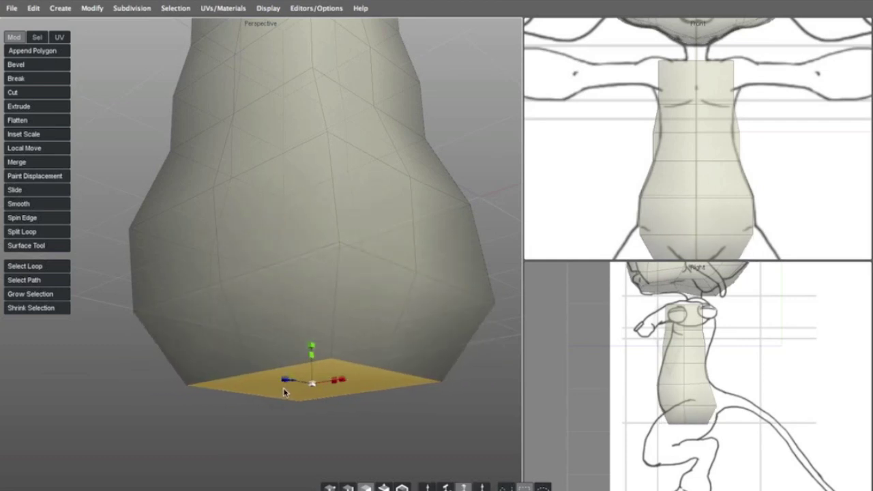
Extrude the narrowed bottom faces a short way further down and shrink them to round off the pelvis
{"action": "key", "text": "z"}
{"action": "key", "text": "w"}
{"action": "left_click_drag", "start_coordinate": [311, 350], "coordinate": [314, 391]}
{"action": "key", "text": "r"}
{"action": "left_click_drag", "start_coordinate": [314, 427], "coordinate": [262, 424]}
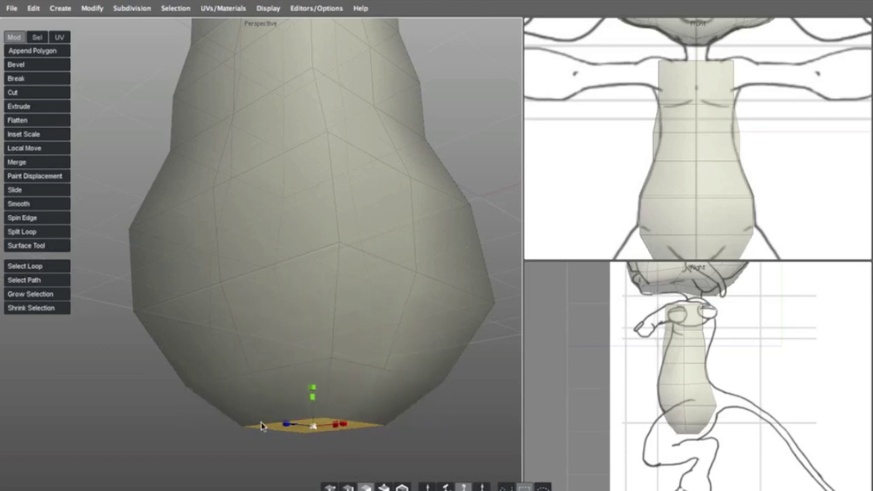
Split vertical edge loops through both halves of the torso's front, left and right of the centre line
{"action": "scroll", "coordinate": [262, 296], "scroll_direction": "down", "scroll_amount": 5}
{"action": "middle_click_drag", "start_coordinate": [264, 179], "coordinate": [294, 224]}
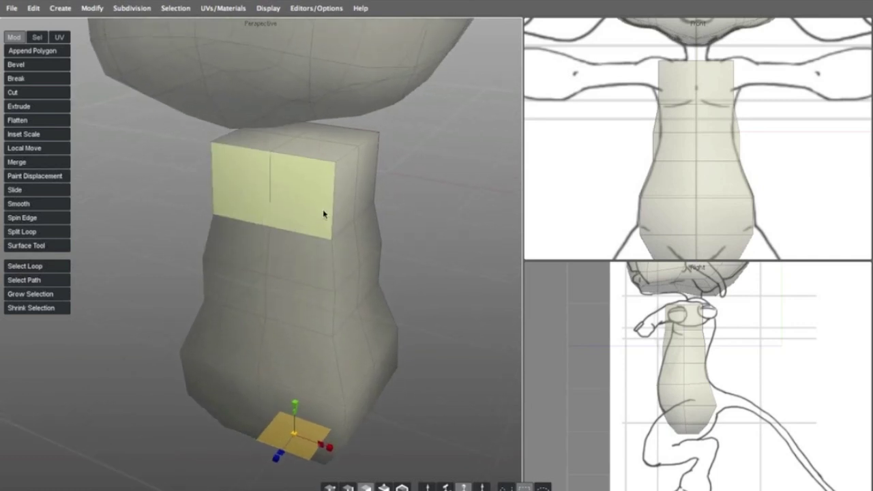
{"action": "left_click", "coordinate": [292, 213]}
{"action": "middle_click_drag", "start_coordinate": [291, 299], "coordinate": [295, 237]}
{"action": "left_click", "coordinate": [324, 261]}
{"action": "left_click", "coordinate": [307, 205], "text": "shift"}
{"action": "key", "text": "l"}
{"action": "middle_click_drag", "start_coordinate": [358, 222], "coordinate": [286, 238]}
{"action": "left_click_drag", "start_coordinate": [286, 234], "coordinate": [333, 232], "text": "alt"}
{"action": "key", "text": "shift+x"}
{"action": "left_click", "coordinate": [386, 220]}
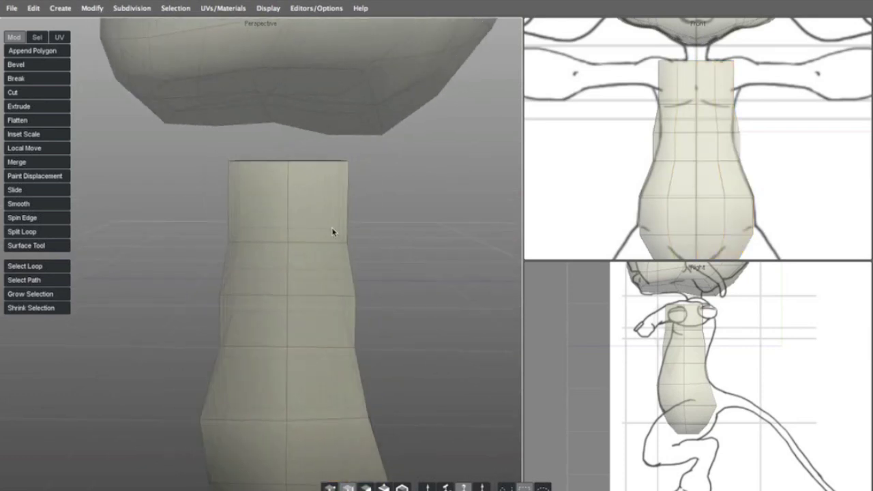
Split a vertical edge loop through each of the two face columns on the torso's side
{"action": "left_click", "coordinate": [271, 245]}
{"action": "key", "text": "shift+x"}
{"action": "left_click", "coordinate": [322, 245]}
{"action": "key", "text": "shift+x"}
{"action": "left_click_drag", "start_coordinate": [323, 245], "coordinate": [346, 209], "text": "alt"}
Select the whole torso object and smooth its mesh twice
{"action": "key", "text": "f"}
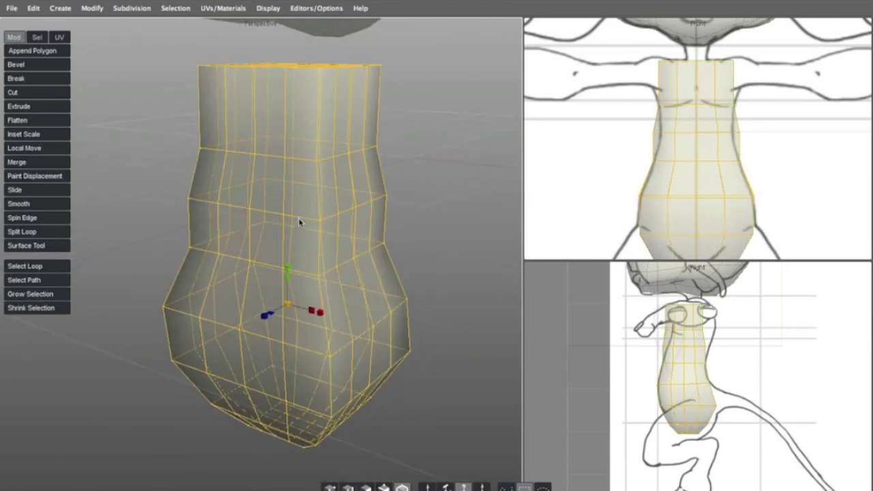
{"action": "left_click", "coordinate": [441, 200]}
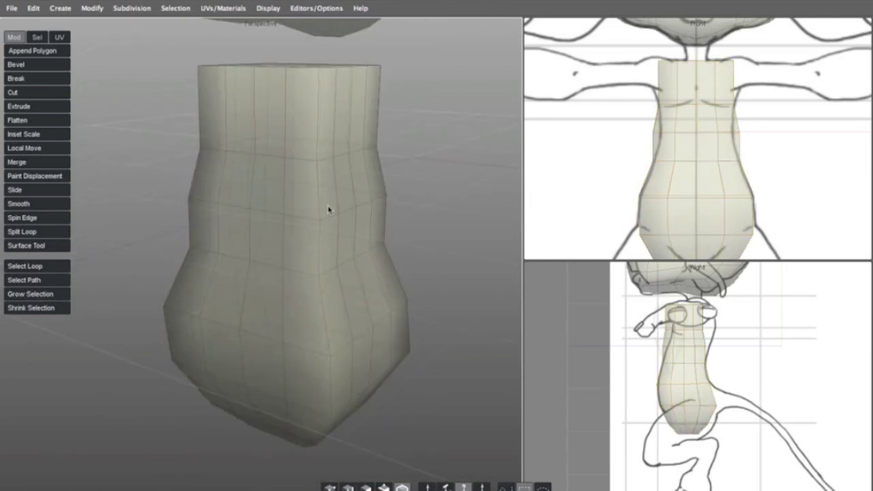
{"action": "double_click", "coordinate": [324, 226]}
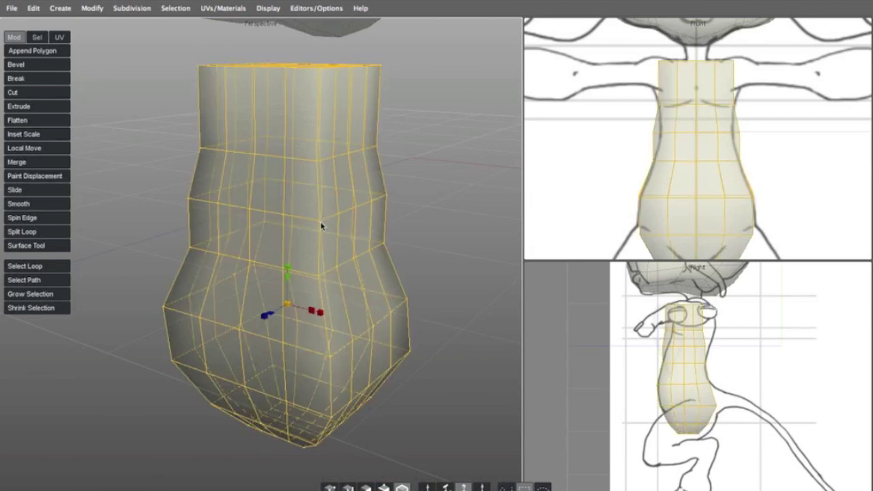
{"action": "key", "text": "shift+s"}
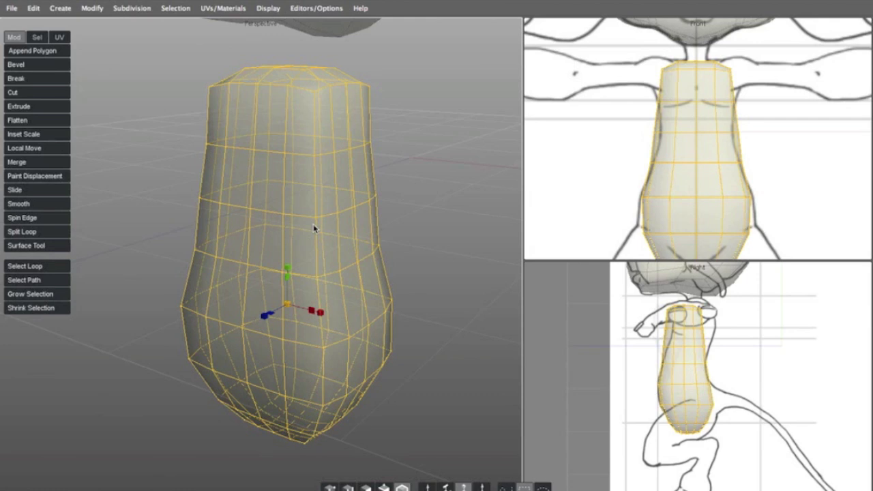
{"action": "key", "text": "shift+s"}
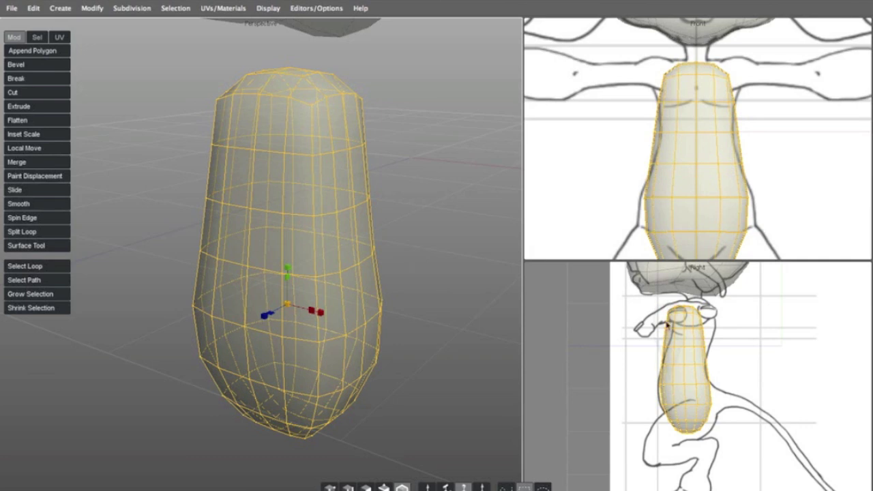
Switch to vertex editing and turn on Soft Selection
{"action": "key", "text": "1"}
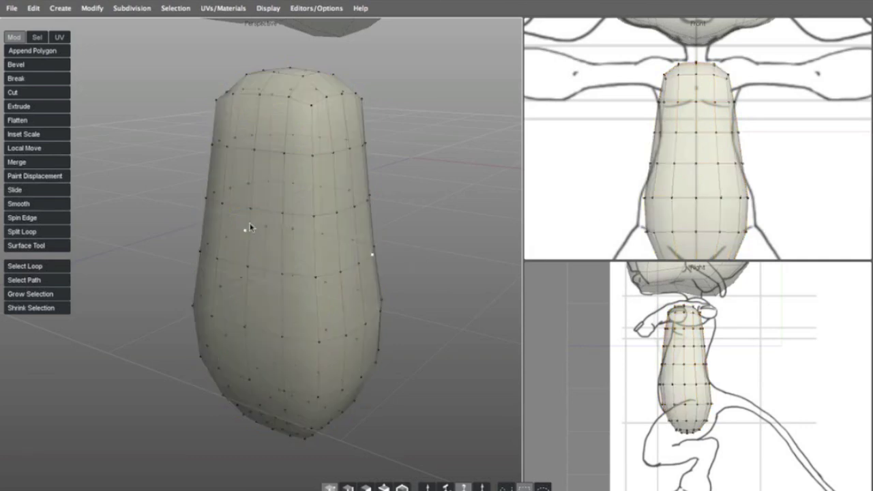
{"action": "left_click", "coordinate": [175, 9]}
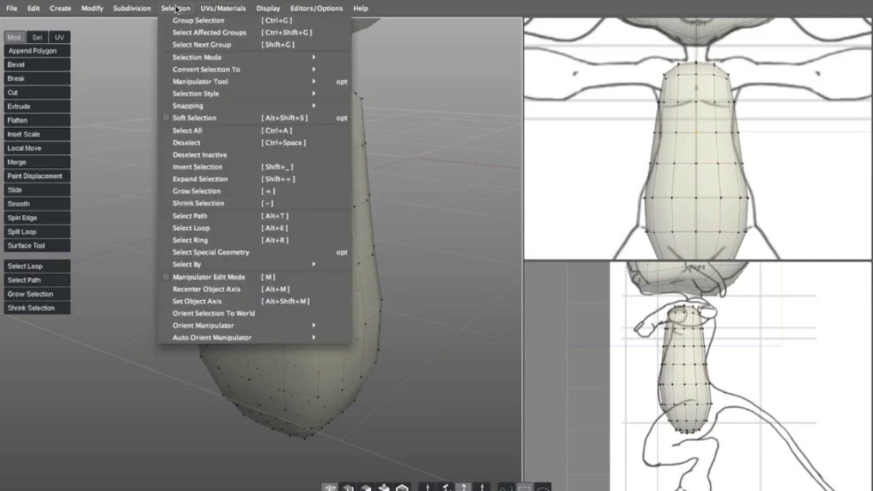
{"action": "left_click", "coordinate": [188, 120]}
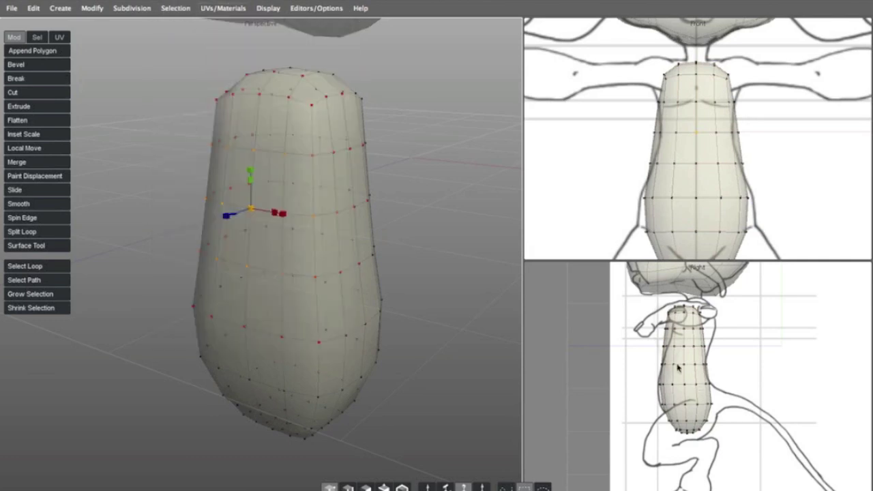
In the front view, soft-move the torso's upper side vertices to fit the reference shoulders and ribcage
{"action": "key", "text": "space"}
{"action": "right_click_drag", "start_coordinate": [469, 246], "coordinate": [440, 253], "text": "alt"}
{"action": "middle_click_drag", "start_coordinate": [440, 252], "coordinate": [428, 344], "text": "alt"}
{"action": "right_click_drag", "start_coordinate": [428, 345], "coordinate": [458, 290], "text": "alt"}
{"action": "key", "text": "r"}
{"action": "key", "text": "q"}
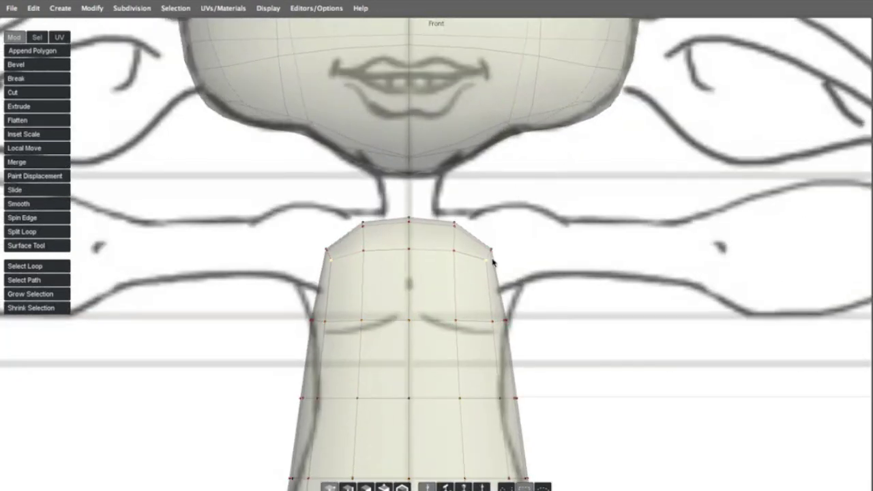
{"action": "left_click_drag", "start_coordinate": [492, 254], "coordinate": [495, 242]}
{"action": "left_click", "coordinate": [505, 312]}
{"action": "left_click", "coordinate": [523, 329]}
{"action": "left_click_drag", "start_coordinate": [491, 251], "coordinate": [467, 236]}
{"action": "mouse_move", "coordinate": [465, 307]}
{"action": "left_mouse_down"}
{"action": "mouse_move", "coordinate": [468, 297]}
{"action": "mouse_move", "coordinate": [462, 300]}
{"action": "left_mouse_up"}
{"action": "left_click_drag", "start_coordinate": [520, 307], "coordinate": [509, 307]}
Pull the waist vertices in and the hip and chest vertices out to match the front reference outline
{"action": "scroll", "coordinate": [491, 313], "scroll_direction": "down", "scroll_amount": 2}
{"action": "middle_click_drag", "start_coordinate": [489, 314], "coordinate": [492, 222], "text": "alt"}
{"action": "left_click_drag", "start_coordinate": [501, 275], "coordinate": [481, 277]}
{"action": "scroll", "coordinate": [457, 276], "scroll_direction": "down", "scroll_amount": 2}
{"action": "middle_click_drag", "start_coordinate": [457, 275], "coordinate": [445, 226], "text": "alt"}
{"action": "left_click_drag", "start_coordinate": [506, 331], "coordinate": [516, 331]}
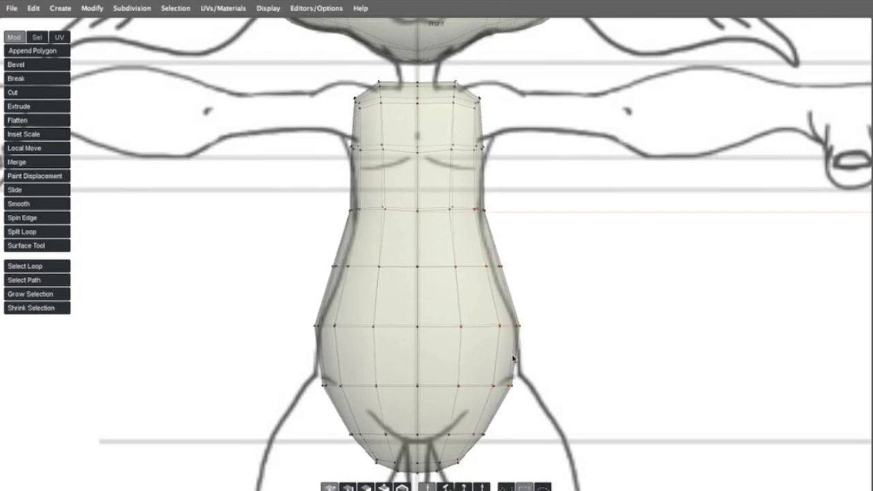
{"action": "left_click_drag", "start_coordinate": [514, 384], "coordinate": [522, 383]}
{"action": "left_click_drag", "start_coordinate": [516, 329], "coordinate": [519, 329]}
{"action": "left_click_drag", "start_coordinate": [501, 267], "coordinate": [496, 268]}
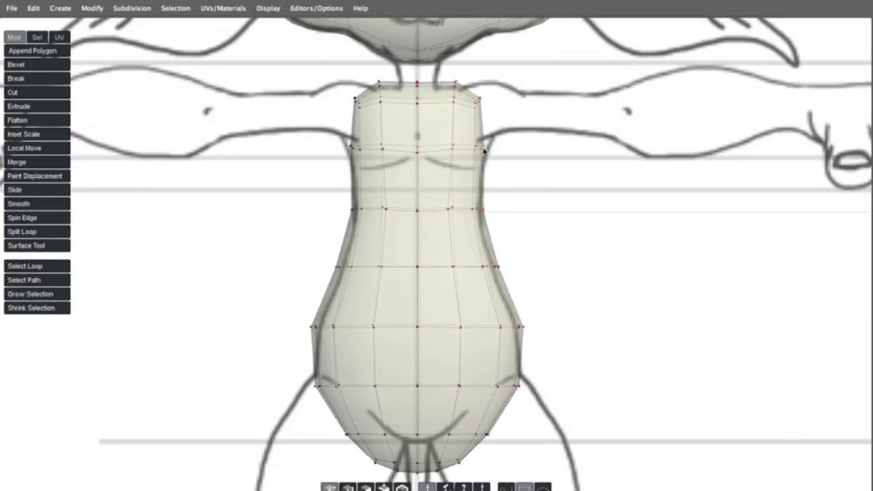
{"action": "left_click_drag", "start_coordinate": [484, 149], "coordinate": [489, 147]}
{"action": "left_click_drag", "start_coordinate": [479, 103], "coordinate": [481, 102]}
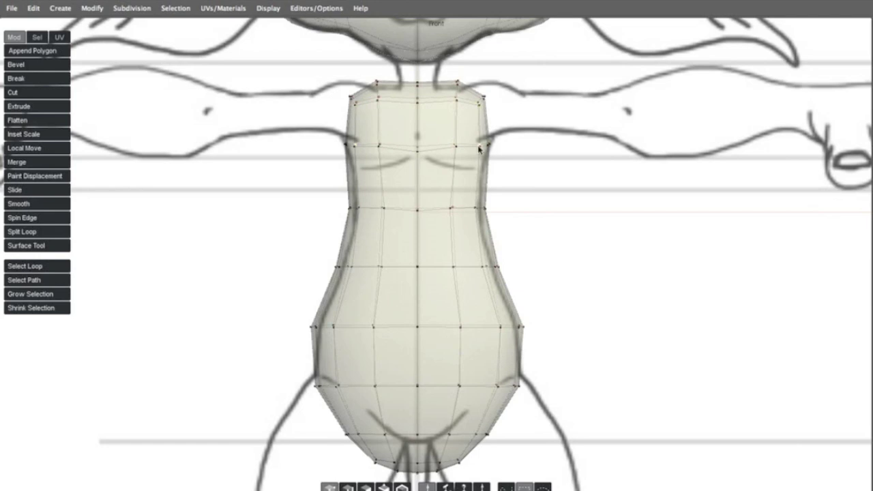
Subdivide the torso and refine its waist, chest, shoulder and hip vertices against the front outline
{"action": "key", "text": "c"}
{"action": "left_click_drag", "start_coordinate": [488, 211], "coordinate": [483, 209]}
{"action": "left_click_drag", "start_coordinate": [489, 145], "coordinate": [493, 144]}
{"action": "left_click_drag", "start_coordinate": [485, 111], "coordinate": [481, 92]}
{"action": "left_click_drag", "start_coordinate": [510, 379], "coordinate": [514, 378]}
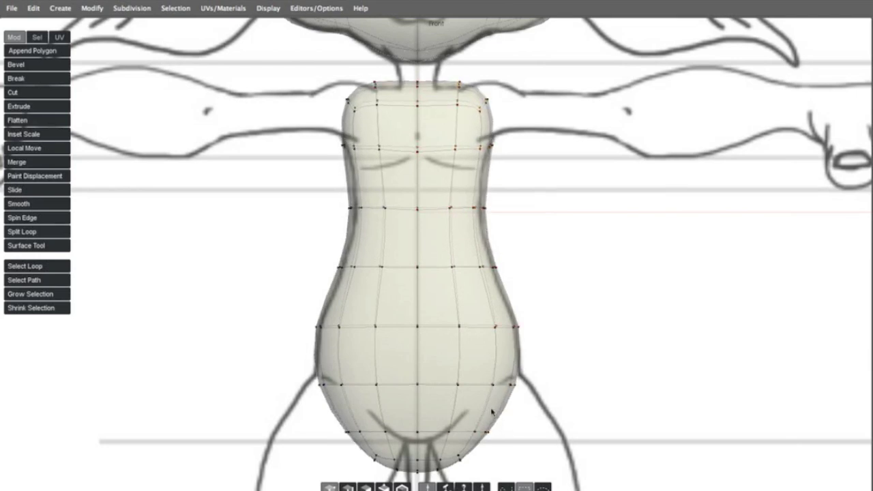
Raise the torso's underside to the reference crotch line in the front view
{"action": "scroll", "coordinate": [481, 397], "scroll_direction": "down", "scroll_amount": 3}
{"action": "middle_click_drag", "start_coordinate": [463, 402], "coordinate": [463, 338], "text": "alt"}
{"action": "left_click", "coordinate": [419, 391]}
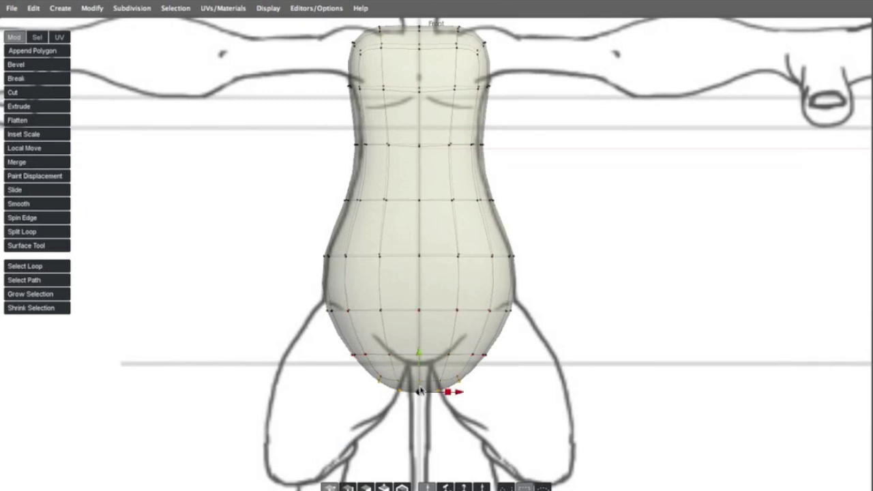
{"action": "left_click", "coordinate": [418, 355]}
{"action": "left_click_drag", "start_coordinate": [419, 322], "coordinate": [418, 299]}
{"action": "left_click", "coordinate": [421, 356]}
{"action": "key", "text": "space"}
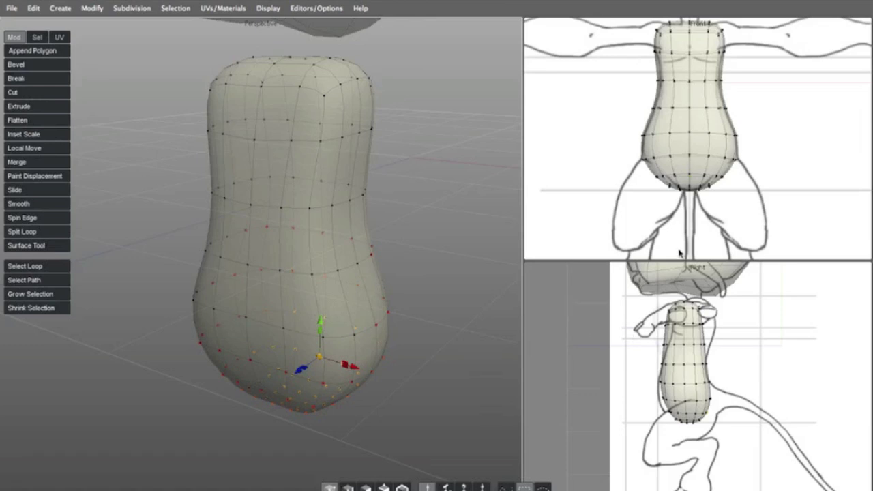
In the side view, shift the top of the torso backward and up to the reference shoulders
{"action": "key", "text": "space"}
{"action": "scroll", "coordinate": [450, 300], "scroll_direction": "up", "scroll_amount": 3}
{"action": "middle_click_drag", "start_coordinate": [415, 234], "coordinate": [432, 353]}
{"action": "left_click", "coordinate": [439, 166]}
{"action": "left_click_drag", "start_coordinate": [400, 168], "coordinate": [439, 166]}
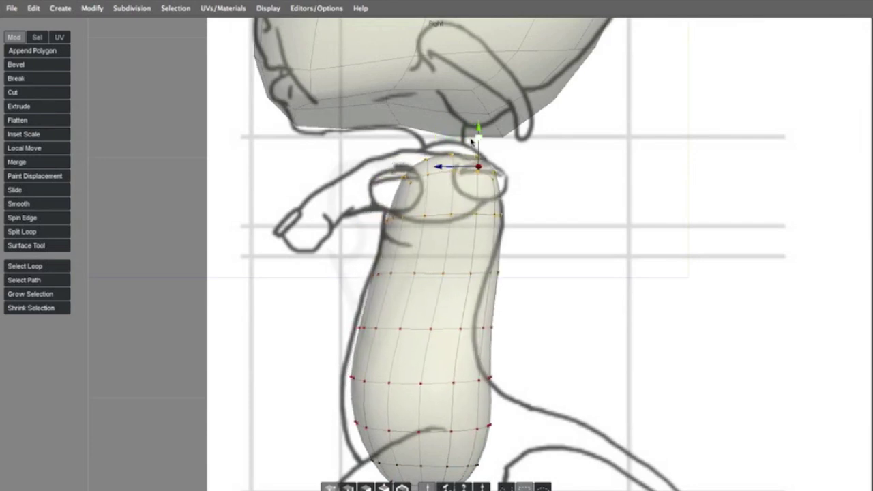
{"action": "left_click_drag", "start_coordinate": [478, 127], "coordinate": [478, 118]}
Move the mid-front vertices out to the reference belly and the mid-back vertices in to the back curve
{"action": "left_click", "coordinate": [327, 342]}
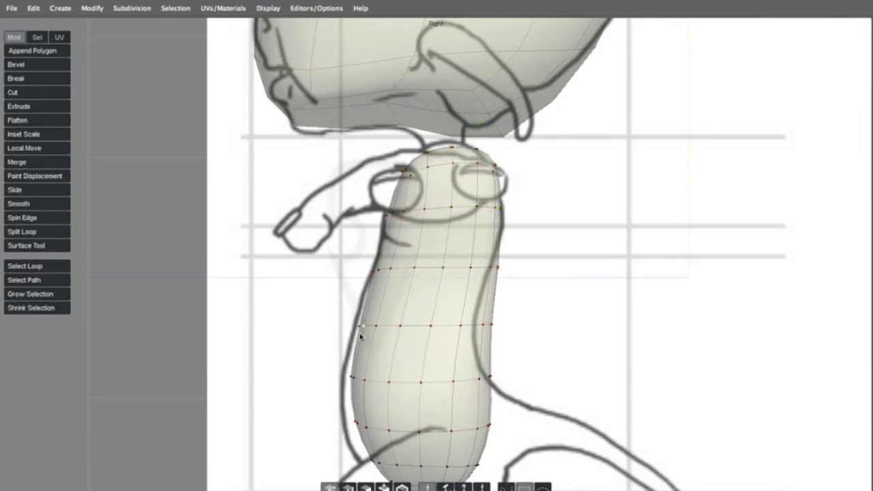
{"action": "left_click_drag", "start_coordinate": [359, 332], "coordinate": [353, 331]}
{"action": "scroll", "coordinate": [343, 328], "scroll_direction": "down", "scroll_amount": 2}
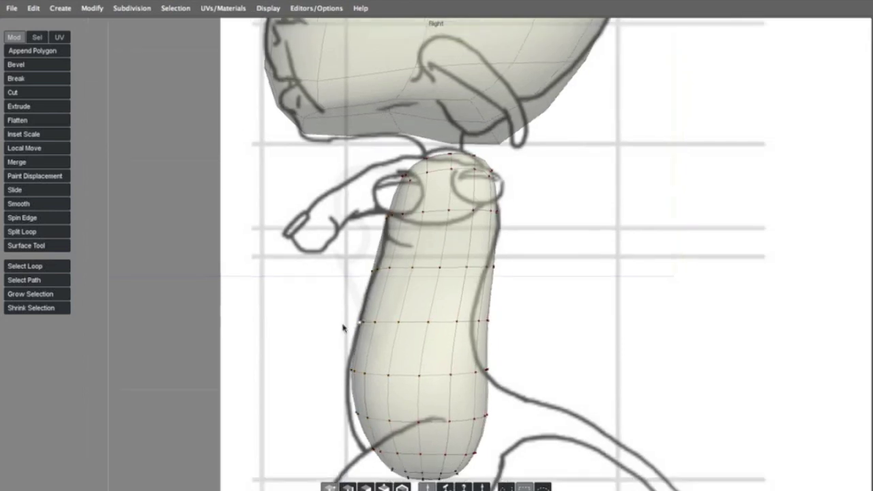
{"action": "middle_click_drag", "start_coordinate": [400, 322], "coordinate": [406, 255], "text": "alt"}
{"action": "left_click", "coordinate": [493, 254]}
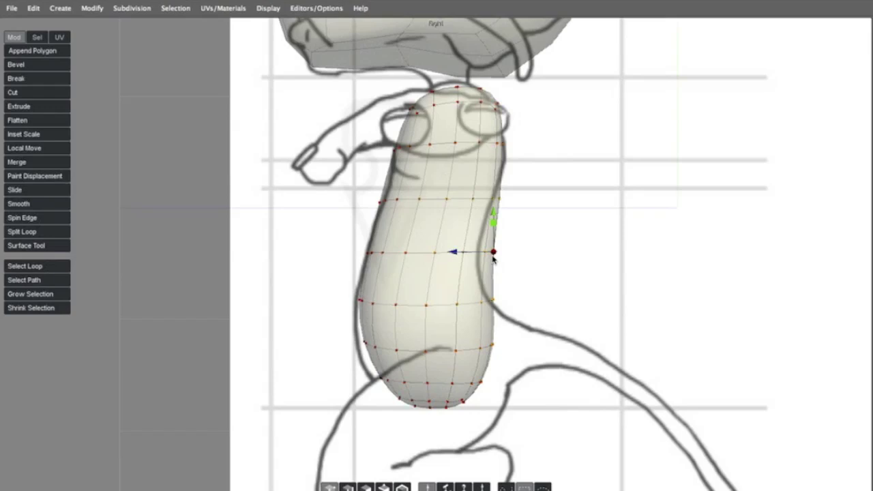
{"action": "left_click", "coordinate": [533, 264]}
{"action": "left_click", "coordinate": [491, 253]}
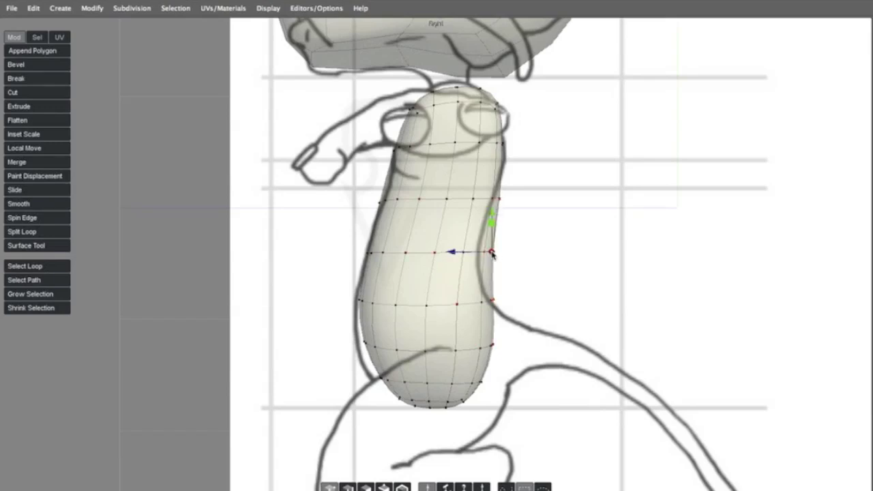
{"action": "left_click_drag", "start_coordinate": [450, 259], "coordinate": [436, 258]}
Adjust the upper back vertices to follow the side reference outline
{"action": "left_click", "coordinate": [495, 155]}
{"action": "left_click", "coordinate": [530, 182]}
{"action": "left_click_drag", "start_coordinate": [497, 147], "coordinate": [502, 150]}
{"action": "left_click_drag", "start_coordinate": [488, 204], "coordinate": [491, 205]}
Pull the rear of the pelvis backward and fit the belly and chest vertices to the side outline
{"action": "middle_click_drag", "start_coordinate": [468, 341], "coordinate": [458, 286], "text": "alt"}
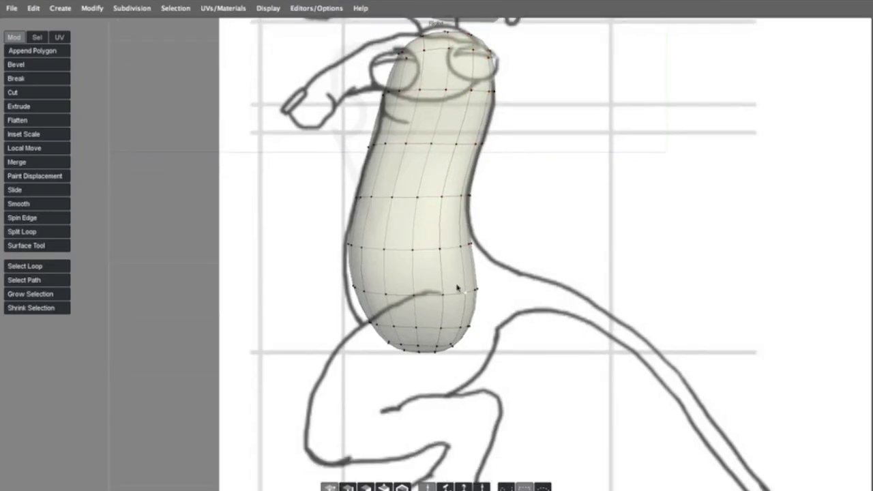
{"action": "left_click_drag", "start_coordinate": [477, 290], "coordinate": [487, 288]}
{"action": "mouse_move", "coordinate": [374, 320]}
{"action": "left_mouse_down"}
{"action": "mouse_move", "coordinate": [363, 316]}
{"action": "mouse_move", "coordinate": [362, 287]}
{"action": "left_mouse_up"}
{"action": "left_click_drag", "start_coordinate": [352, 214], "coordinate": [349, 212]}
{"action": "left_click_drag", "start_coordinate": [365, 151], "coordinate": [375, 152]}
Fine-tune the lower back, pelvis, top and chest vertices of the torso against the side reference
{"action": "scroll", "coordinate": [417, 214], "scroll_direction": "down", "scroll_amount": 2}
{"action": "middle_click_drag", "start_coordinate": [417, 214], "coordinate": [420, 251], "text": "alt"}
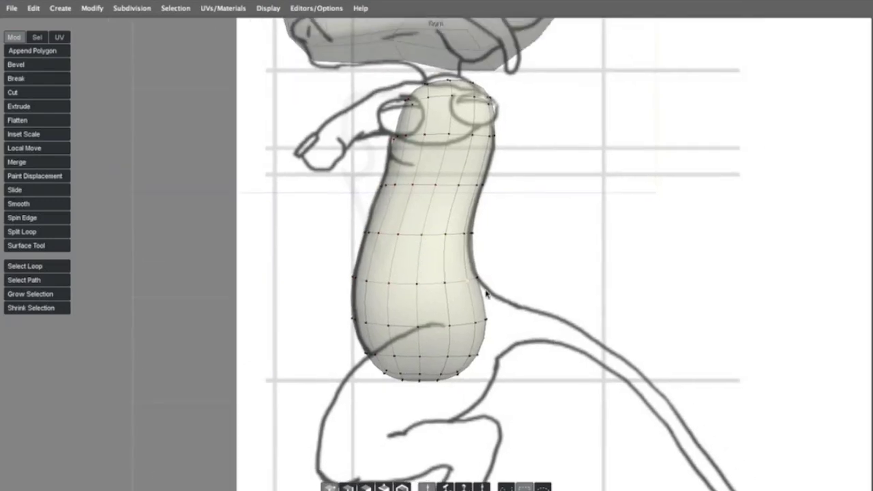
{"action": "left_click_drag", "start_coordinate": [476, 282], "coordinate": [474, 280]}
{"action": "left_click_drag", "start_coordinate": [472, 232], "coordinate": [470, 228]}
{"action": "left_click_drag", "start_coordinate": [484, 327], "coordinate": [486, 328]}
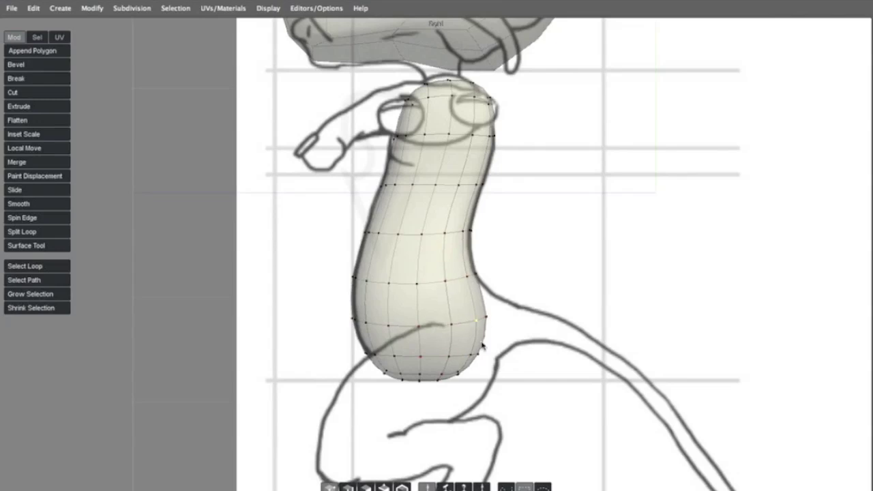
{"action": "scroll", "coordinate": [393, 363], "scroll_direction": "down", "scroll_amount": 4}
{"action": "middle_click_drag", "start_coordinate": [418, 153], "coordinate": [428, 232], "text": "alt"}
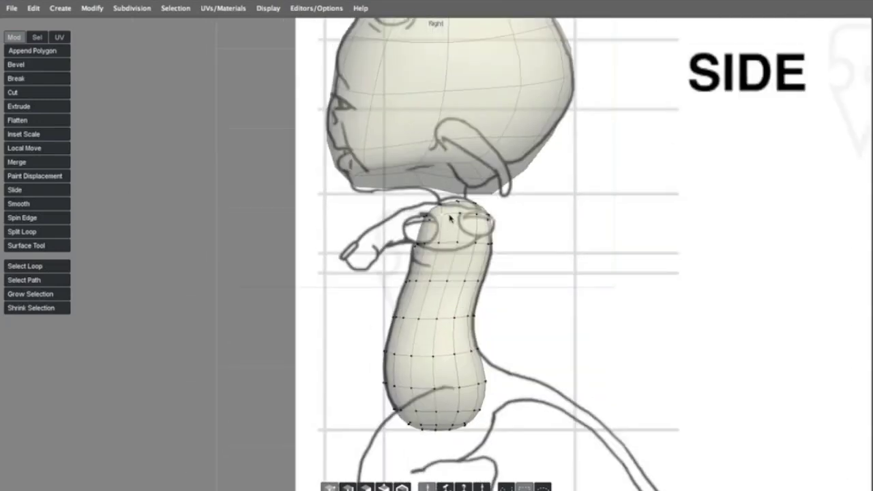
{"action": "left_click_drag", "start_coordinate": [455, 202], "coordinate": [452, 198]}
{"action": "left_click_drag", "start_coordinate": [423, 238], "coordinate": [417, 241]}
Examine the head and torso together in the perspective view and against the full front and side references
{"action": "key", "text": "space"}
{"action": "scroll", "coordinate": [316, 253], "scroll_direction": "down", "scroll_amount": 5}
{"action": "middle_click_drag", "start_coordinate": [242, 292], "coordinate": [244, 329], "text": "alt"}
{"action": "left_click_drag", "start_coordinate": [244, 329], "coordinate": [286, 301], "text": "alt"}
{"action": "key", "text": "f"}
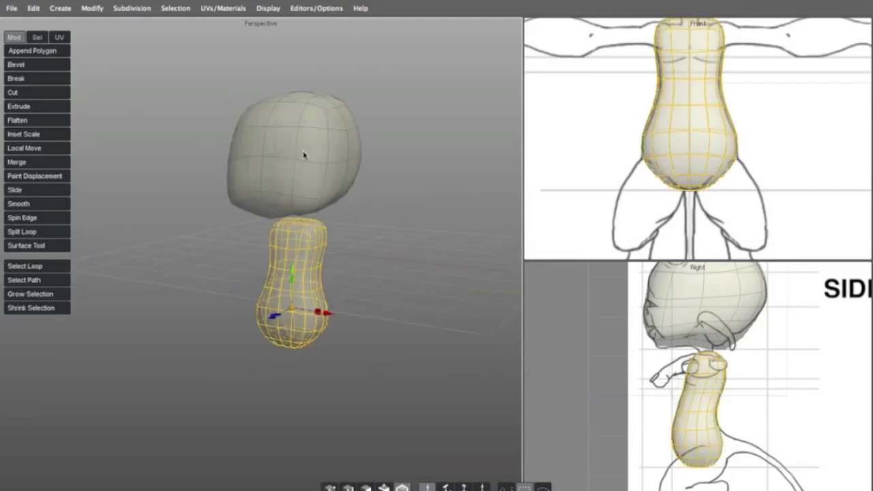
{"action": "left_click", "coordinate": [304, 153]}
{"action": "left_click", "coordinate": [294, 258], "text": "shift"}
{"action": "mouse_move", "coordinate": [386, 232]}
{"action": "left_mouse_down", "text": "alt"}
{"action": "mouse_move", "coordinate": [328, 239]}
{"action": "mouse_move", "coordinate": [440, 227]}
{"action": "mouse_move", "coordinate": [329, 235]}
{"action": "mouse_move", "coordinate": [378, 233]}
{"action": "left_mouse_up", "text": "alt"}
{"action": "left_click", "coordinate": [403, 259]}
{"action": "right_click_drag", "start_coordinate": [380, 236], "coordinate": [404, 273], "text": "alt"}
{"action": "right_click_drag", "start_coordinate": [385, 223], "coordinate": [363, 217], "text": "alt"}
{"action": "middle_click_drag", "start_coordinate": [364, 217], "coordinate": [322, 197], "text": "alt"}
{"action": "right_click_drag", "start_coordinate": [665, 165], "coordinate": [590, 157], "text": "alt"}
{"action": "scroll", "coordinate": [590, 157], "scroll_direction": "down", "scroll_amount": 5}
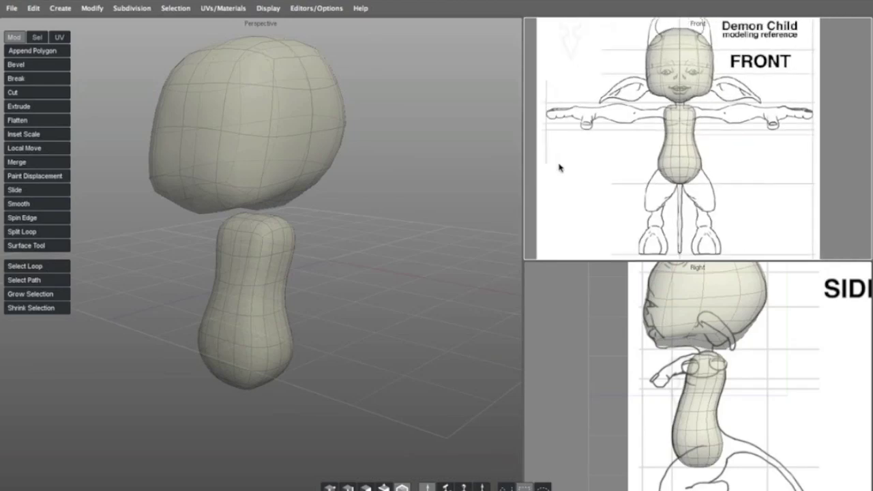
{"action": "scroll", "coordinate": [581, 307], "scroll_direction": "down", "scroll_amount": 3}
{"action": "scroll", "coordinate": [540, 315], "scroll_direction": "down", "scroll_amount": 3}
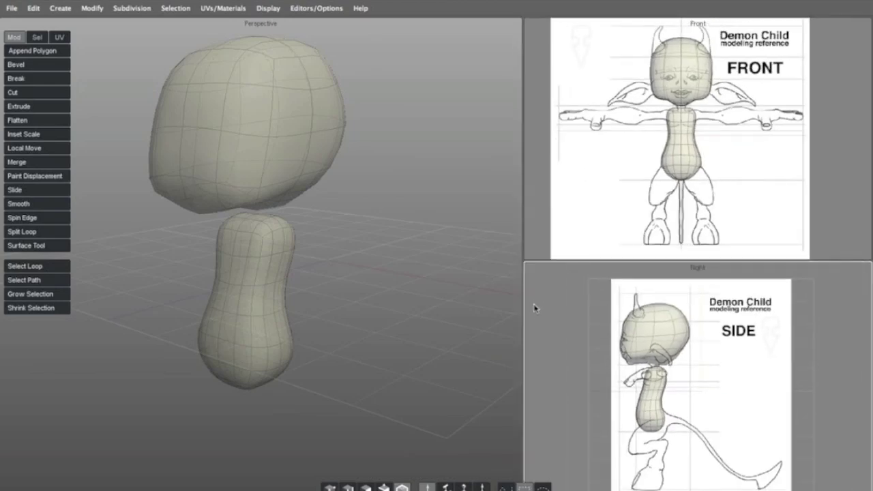